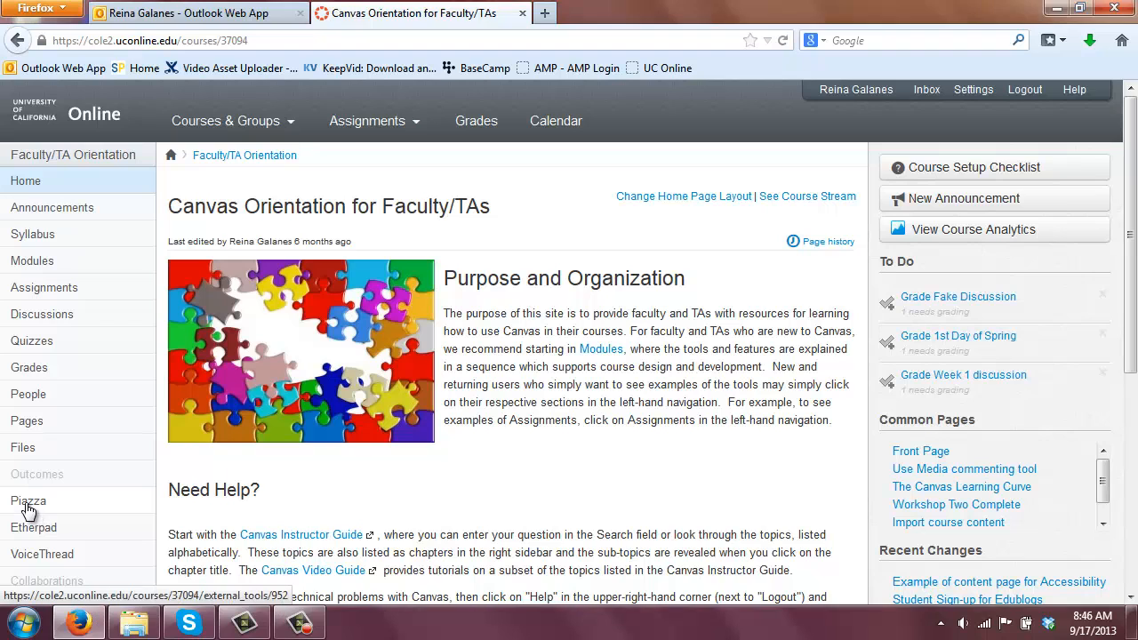
# Open the Piazza tool in the Faculty/TA Orientation course and look at the list of Piazza classes
pyautogui.click(29, 504)
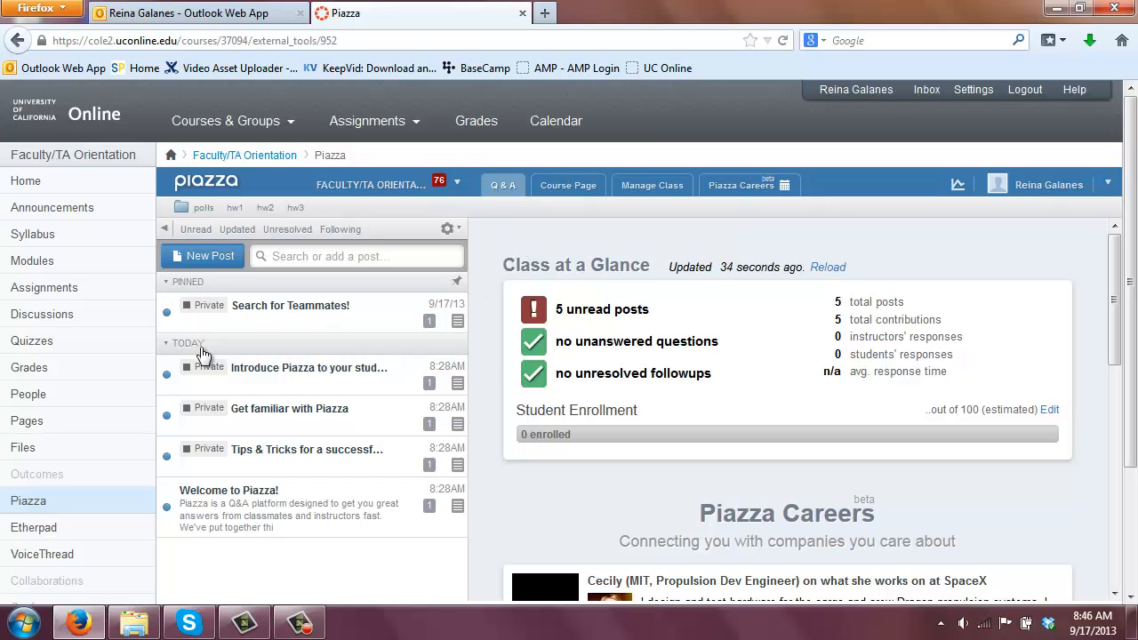
pyautogui.click(165, 365)
pyautogui.click(457, 187)
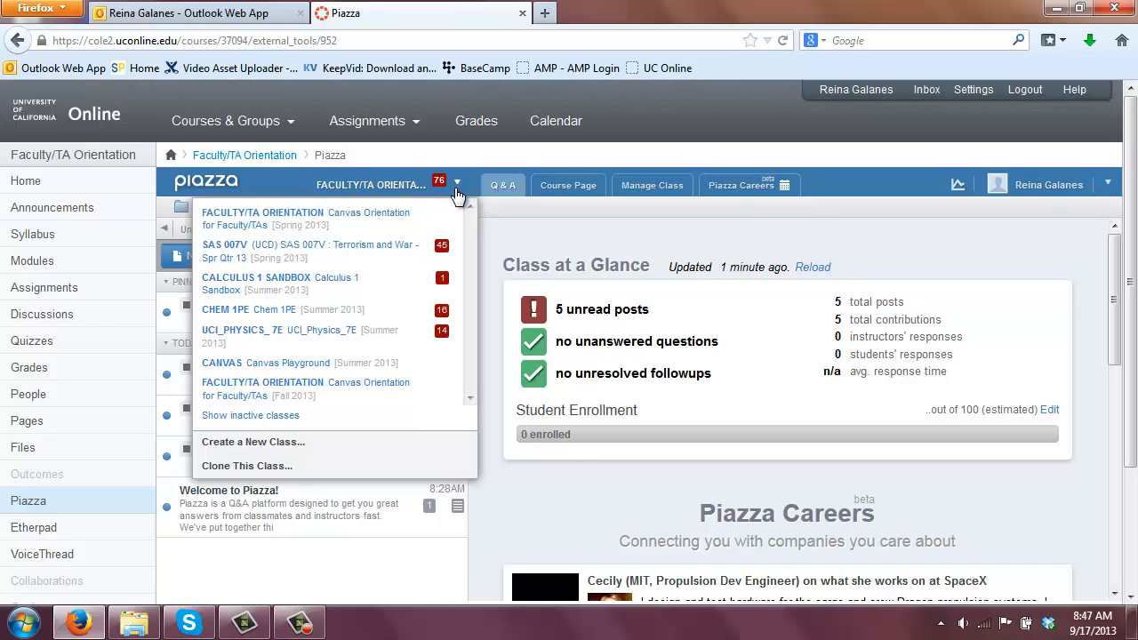
pyautogui.click(457, 189)
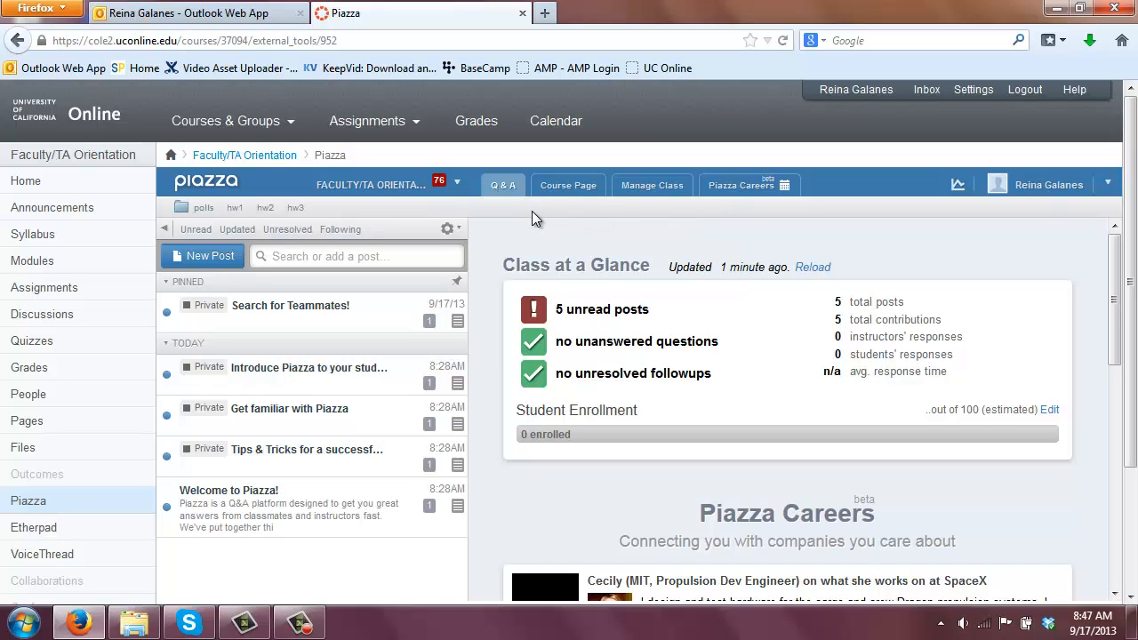
# Look over the class's Course Page, its general settings and its Q&A settings
pyautogui.click(569, 186)
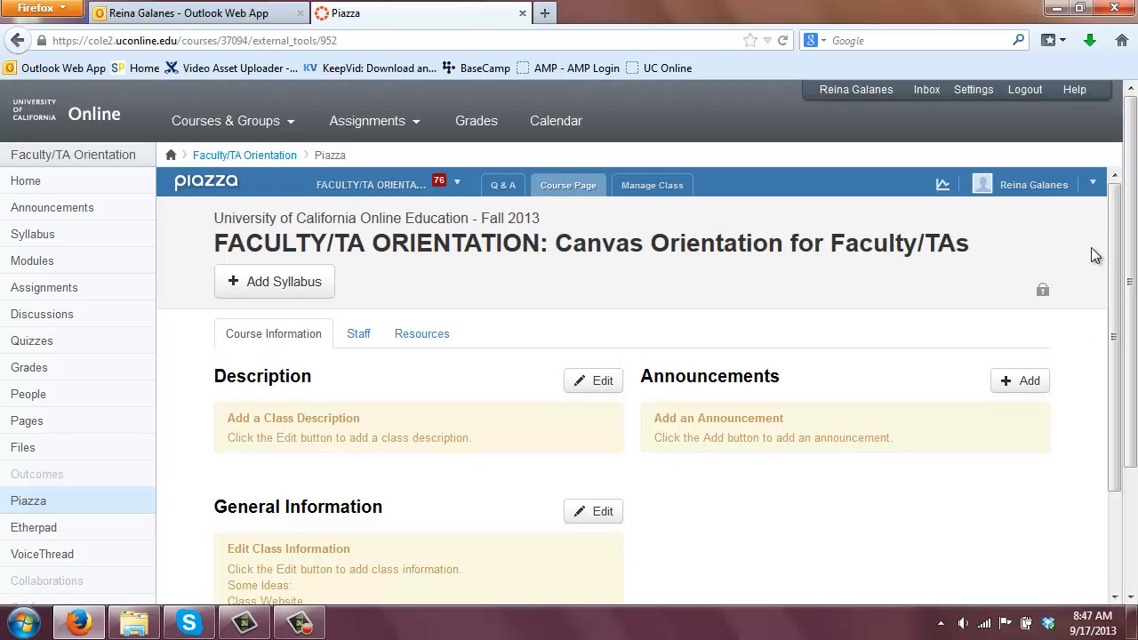
pyautogui.moveTo(1115, 248); pyautogui.dragTo(1098, 211)
pyautogui.click(647, 188)
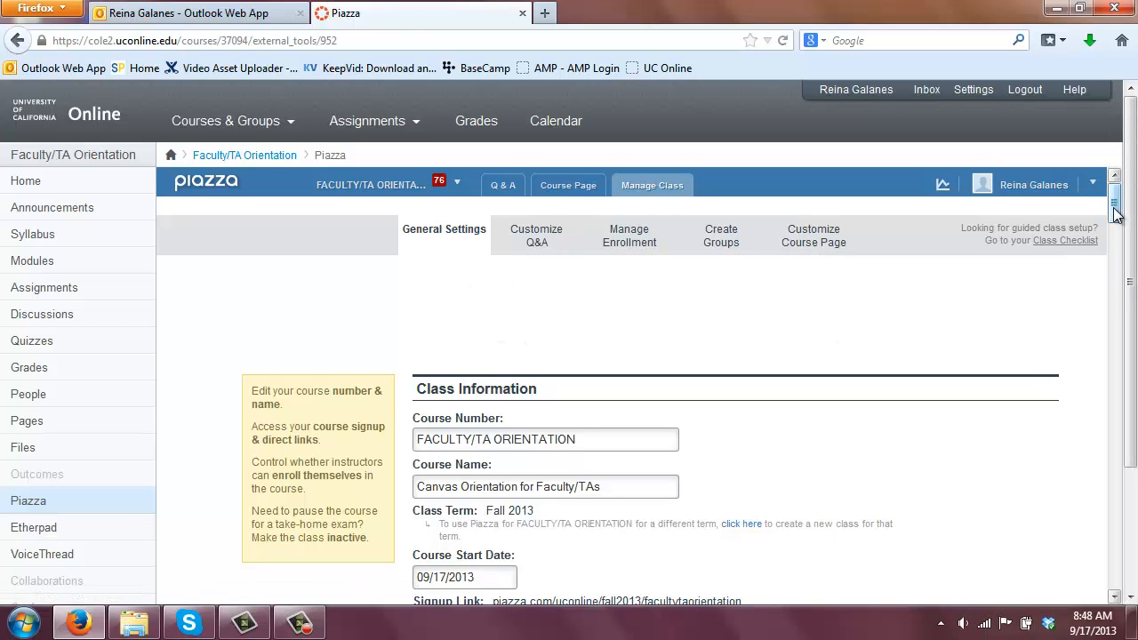
pyautogui.moveTo(1115, 210); pyautogui.dragTo(1124, 245)
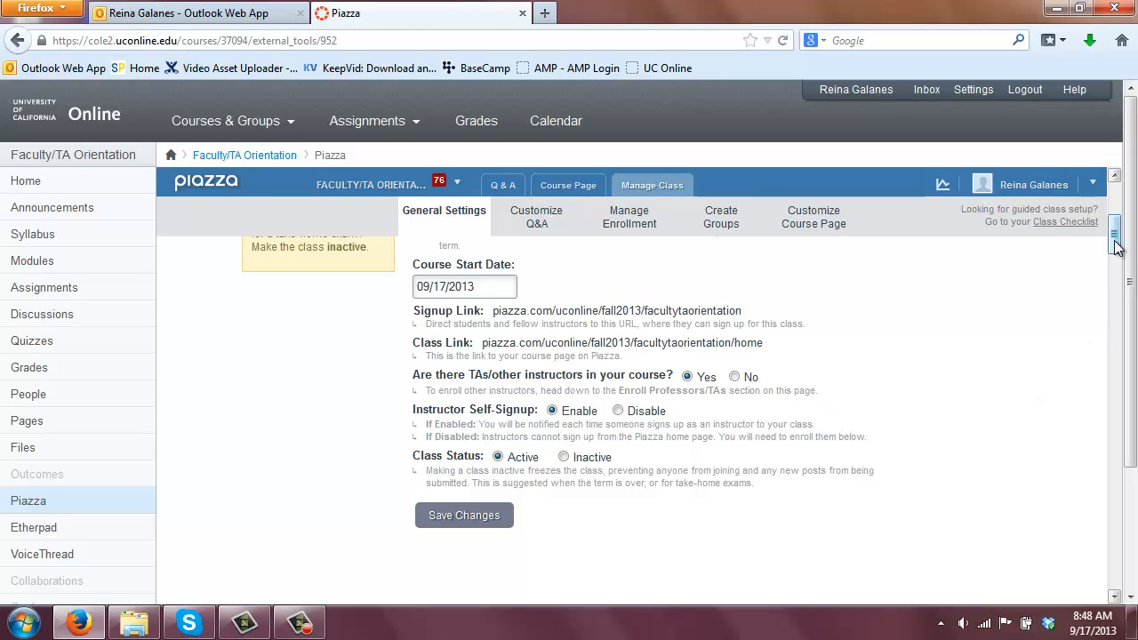
pyautogui.moveTo(1116, 248); pyautogui.dragTo(1124, 293)
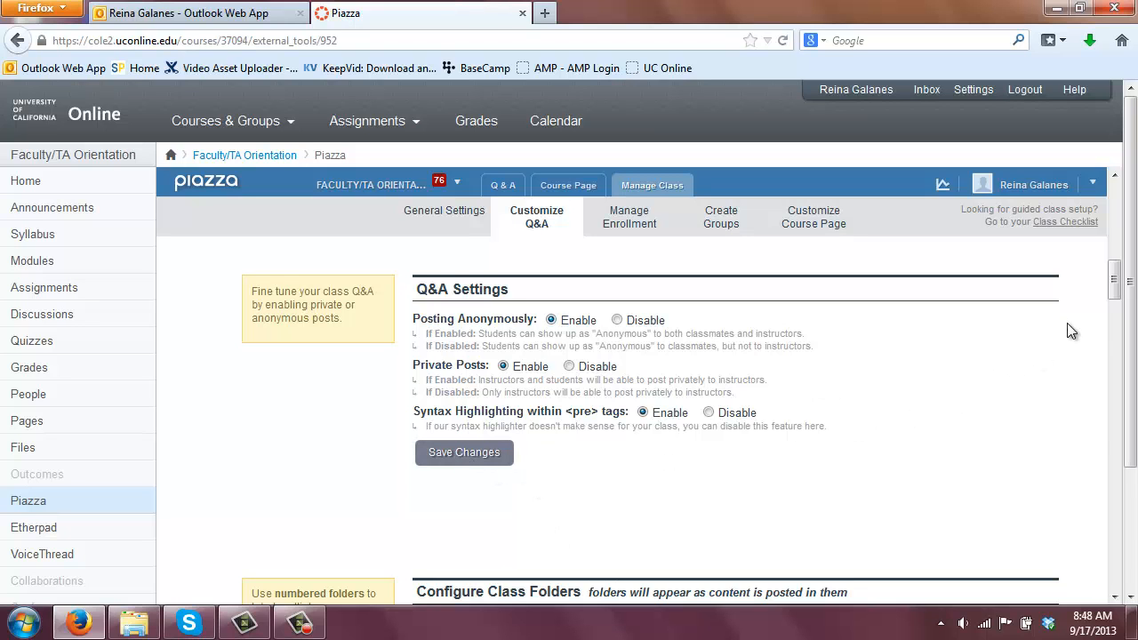
# Switch the class folders to Edit Default Folders and add a self-titled numbered folder named Poll with a quantity of 1
pyautogui.moveTo(1113, 285); pyautogui.dragTo(1117, 320)
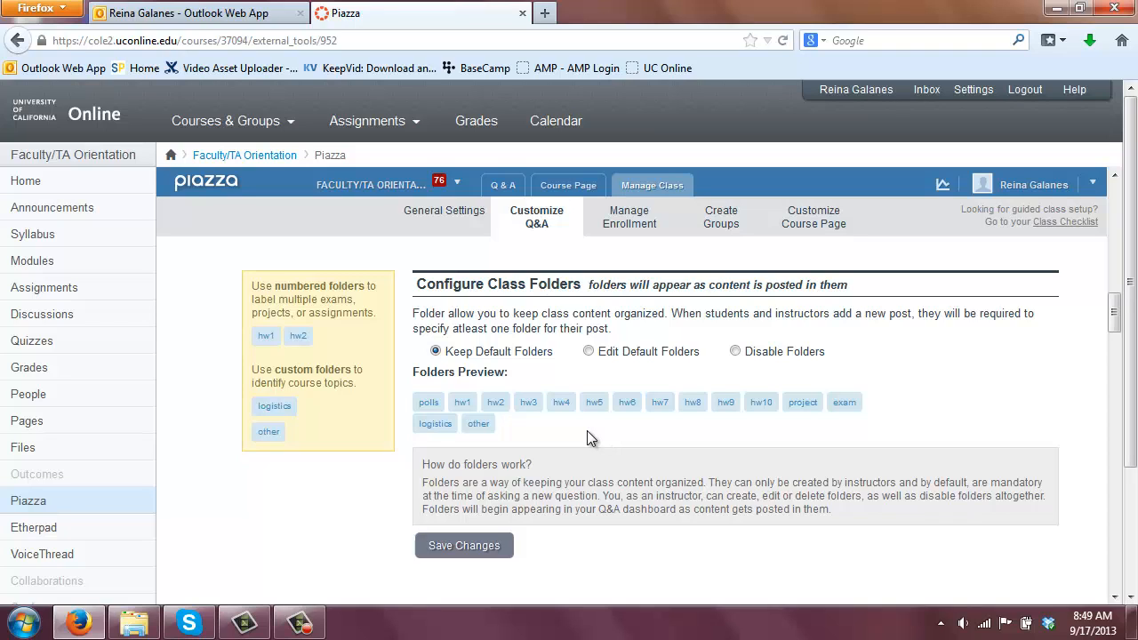
pyautogui.click(430, 401)
pyautogui.click(589, 351)
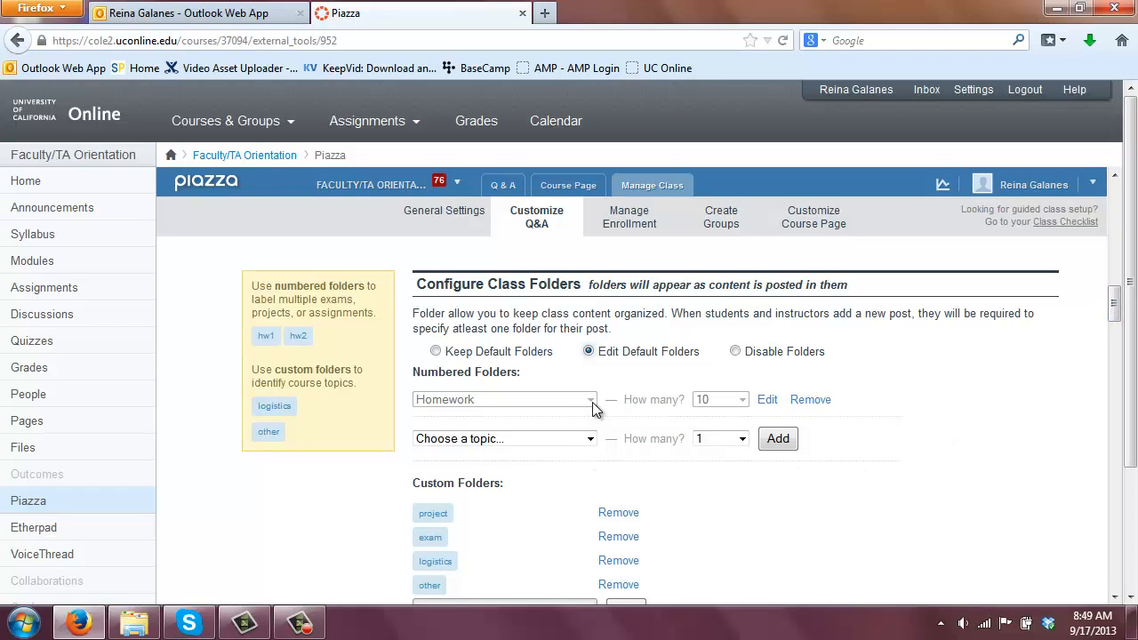
pyautogui.click(590, 439)
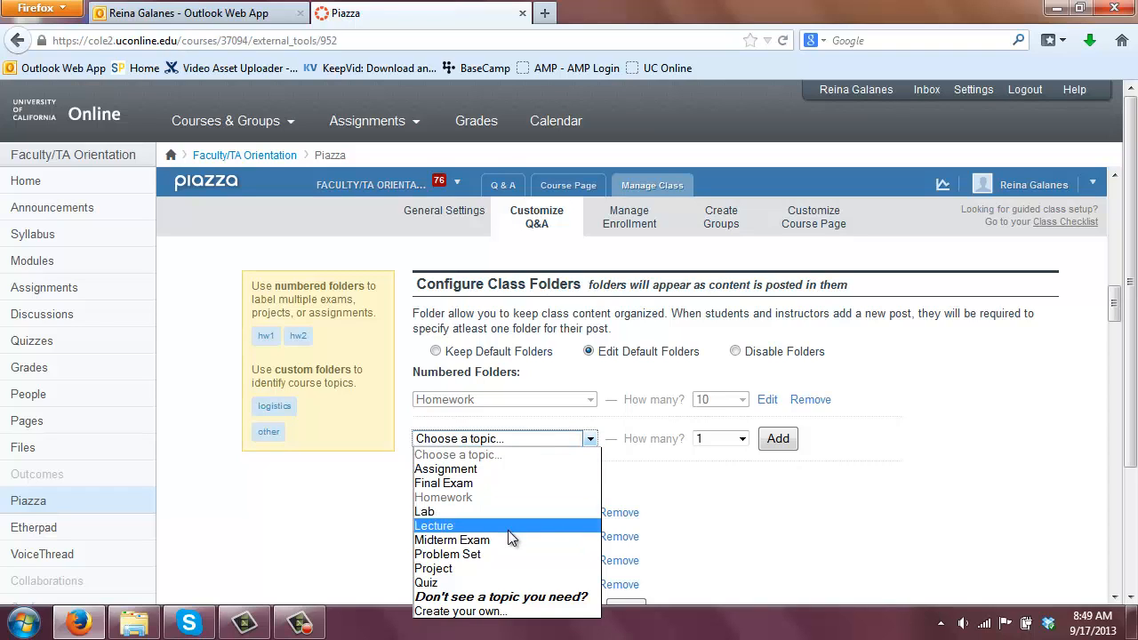
pyautogui.click(490, 611)
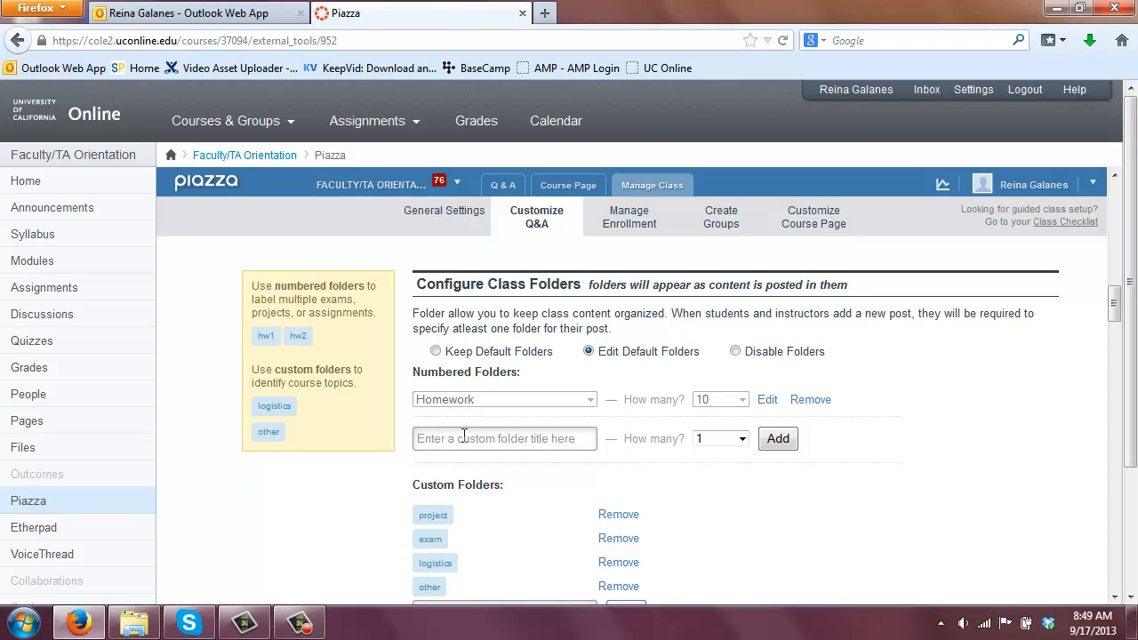
pyautogui.write('Poll')
pyautogui.click(743, 441)
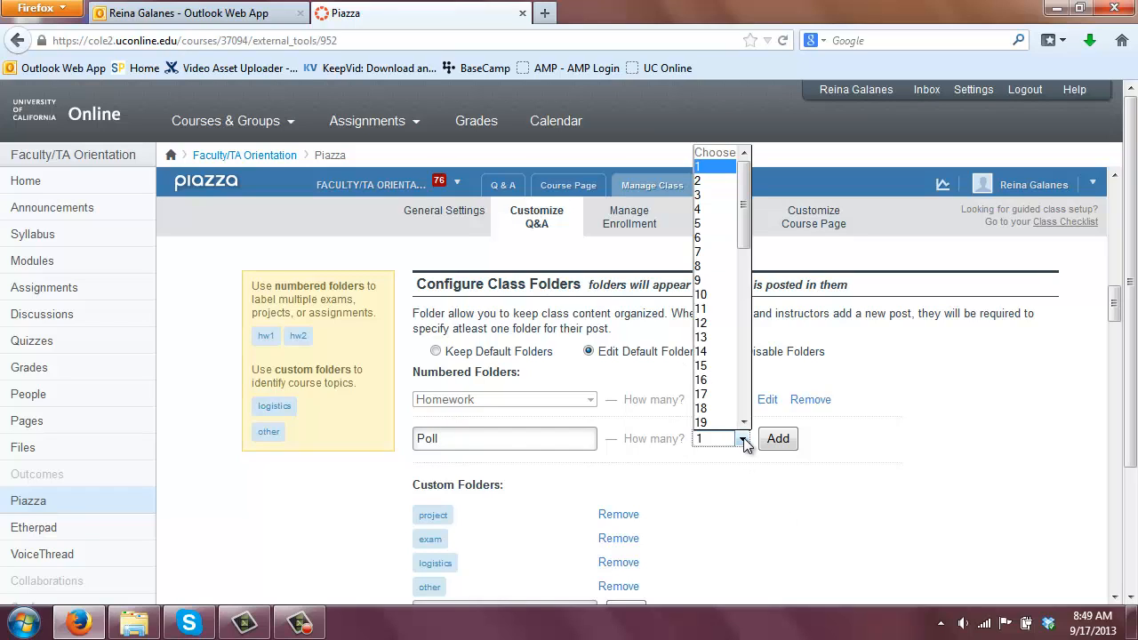
pyautogui.moveTo(744, 204); pyautogui.dragTo(762, 183)
pyautogui.click(726, 176)
pyautogui.click(772, 440)
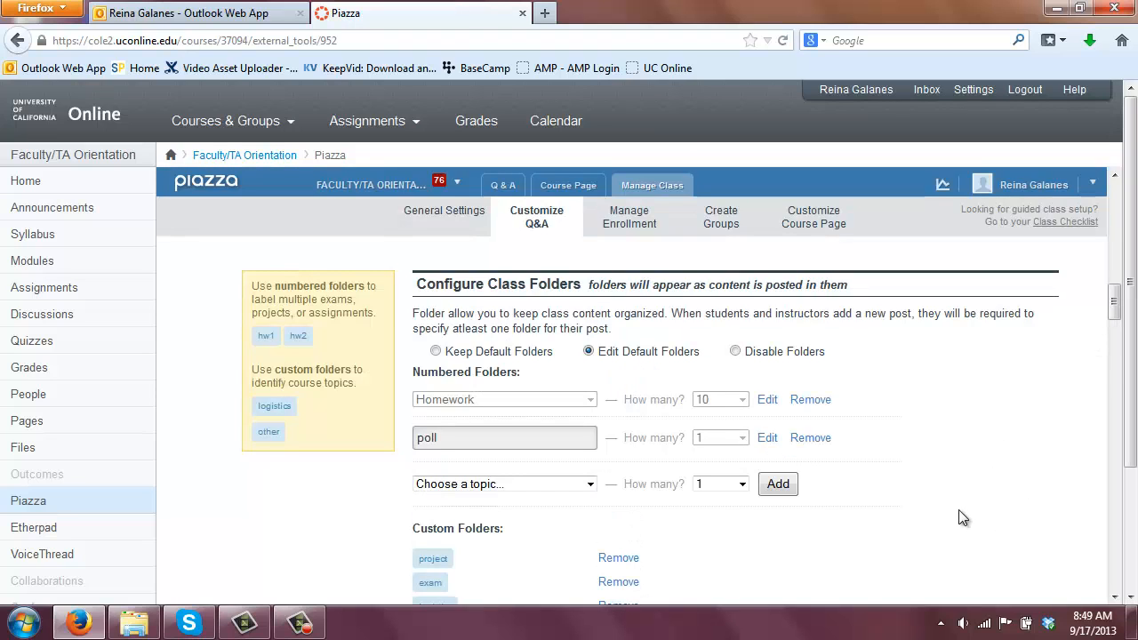
# Check the folders preview and save the class folder changes
pyautogui.scroll(-4, 958, 515)
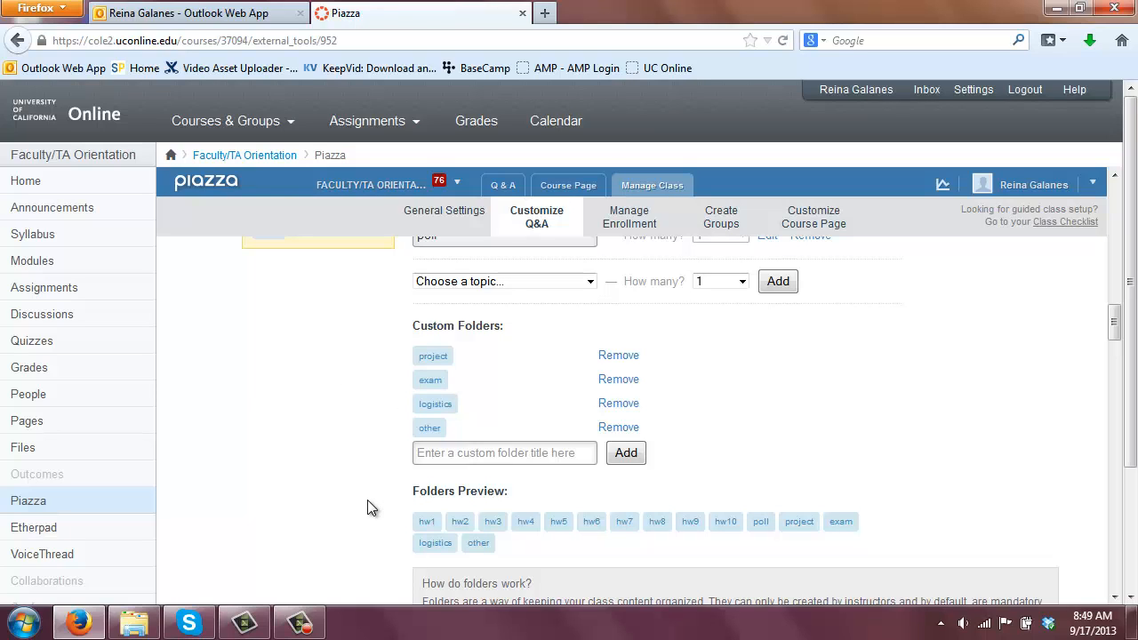
pyautogui.scroll(-2, 367, 499)
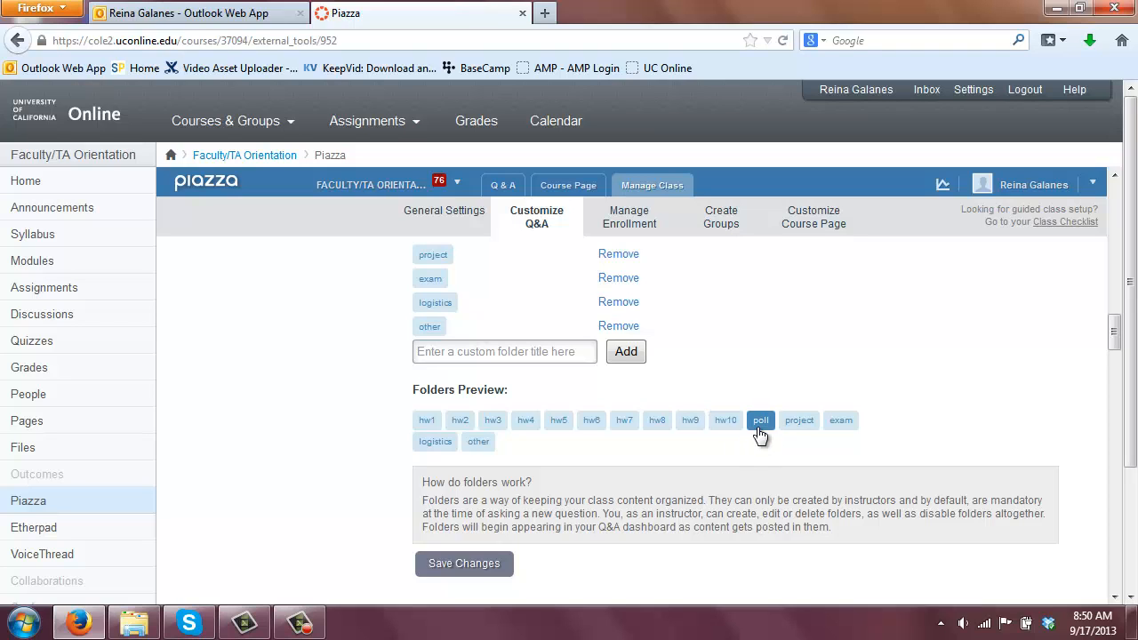
pyautogui.scroll(-4, 906, 434)
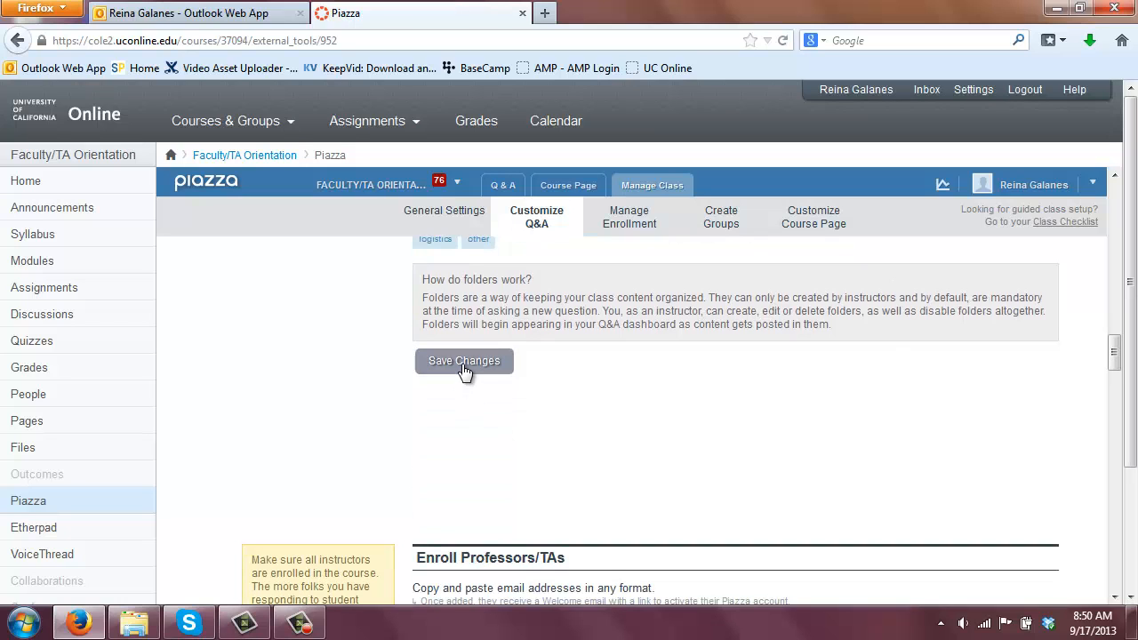
pyautogui.click(464, 367)
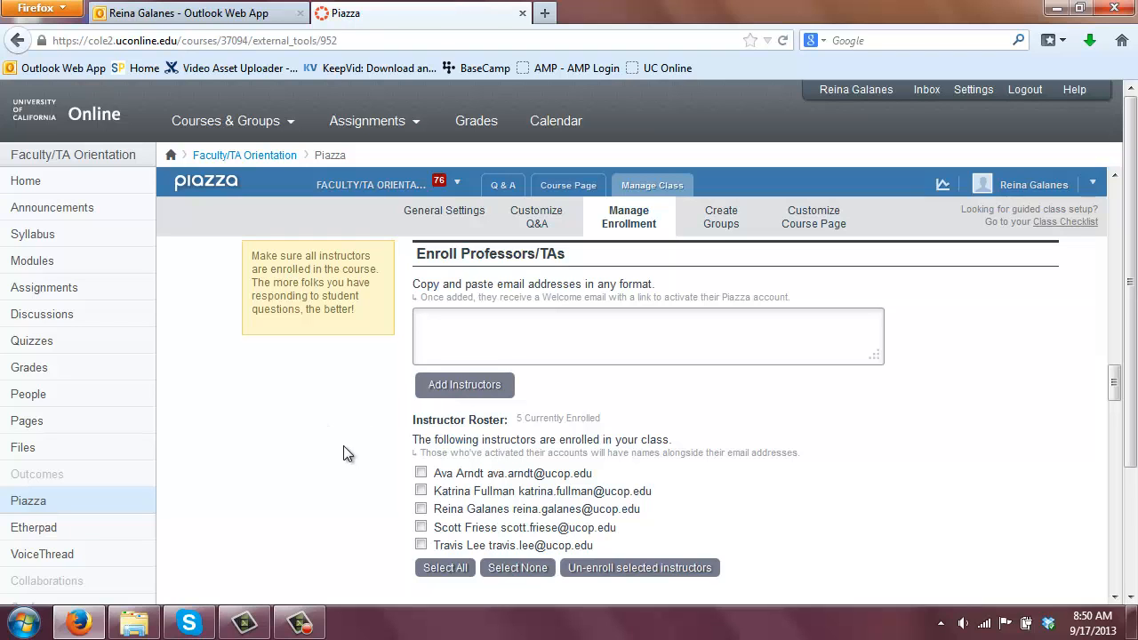
# Review the instructor and student enrollment settings and the group-based discussion section
pyautogui.scroll(-3, 346, 453)
pyautogui.scroll(-3, 318, 391)
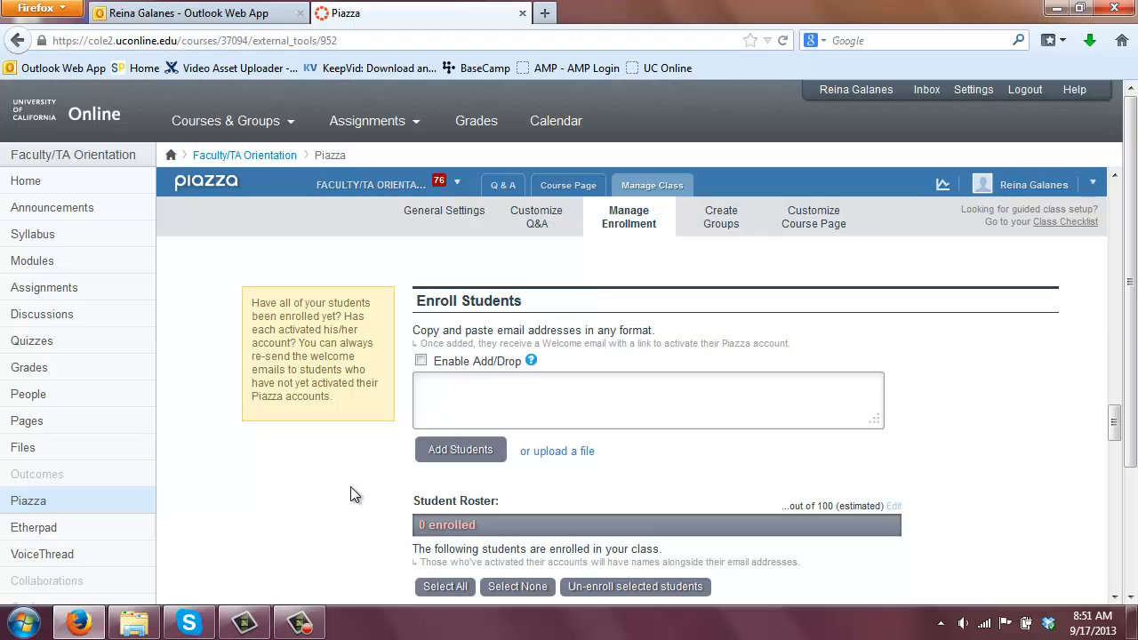
pyautogui.scroll(-3, 348, 486)
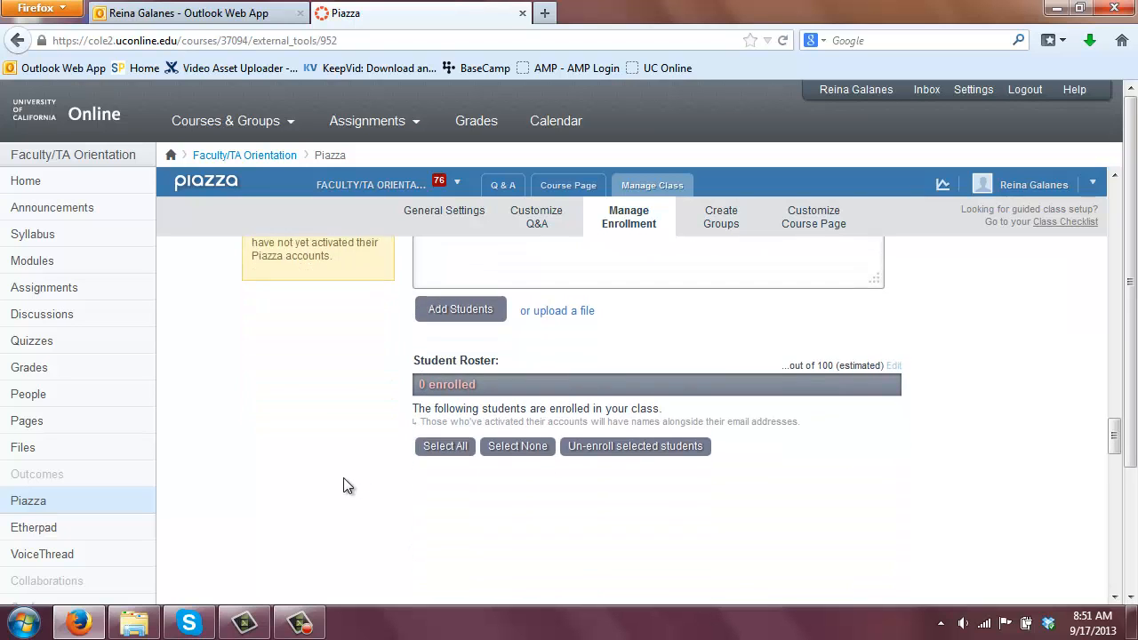
pyautogui.scroll(-7, 346, 485)
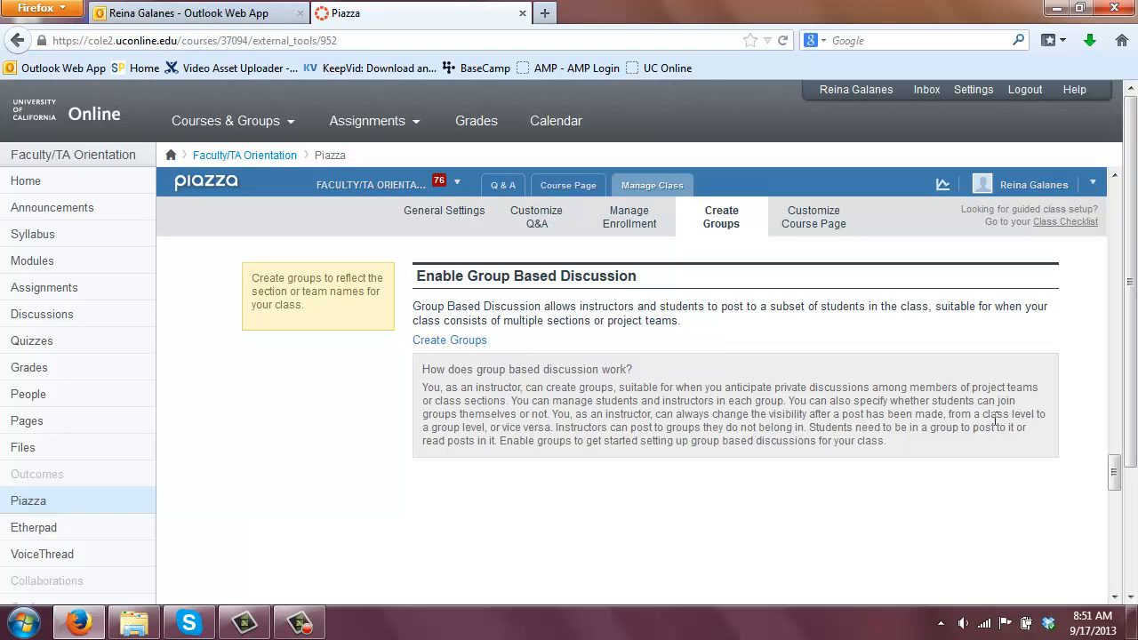
# Return to the class Q&A and set the post feed to compact mode
pyautogui.scroll(3, 1117, 440)
pyautogui.moveTo(1116, 440); pyautogui.dragTo(1119, 180)
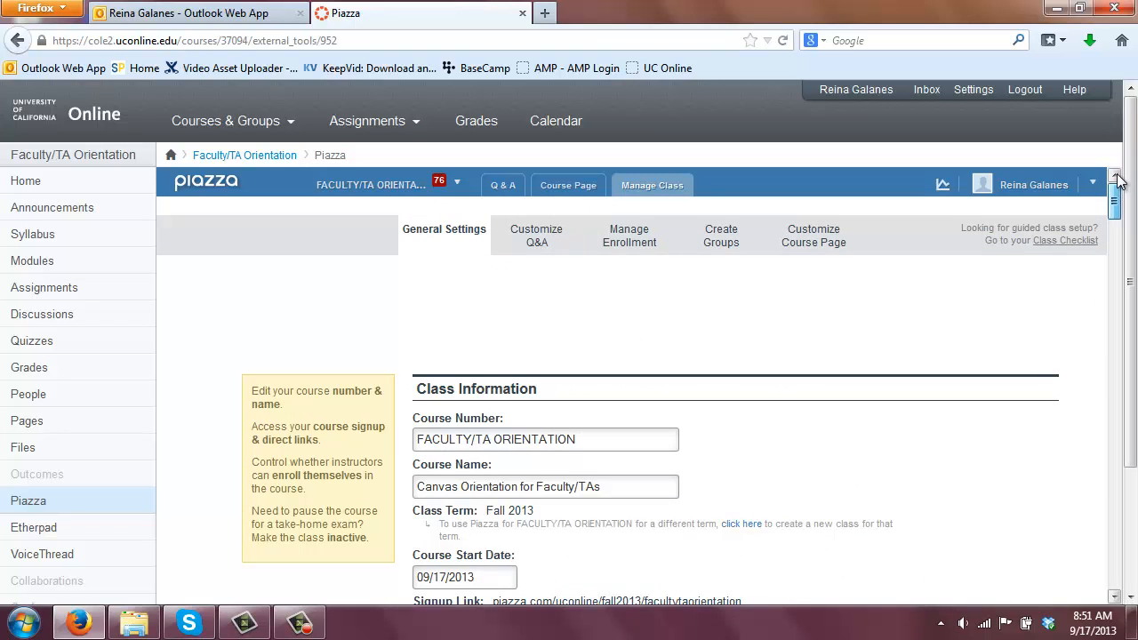
pyautogui.click(500, 188)
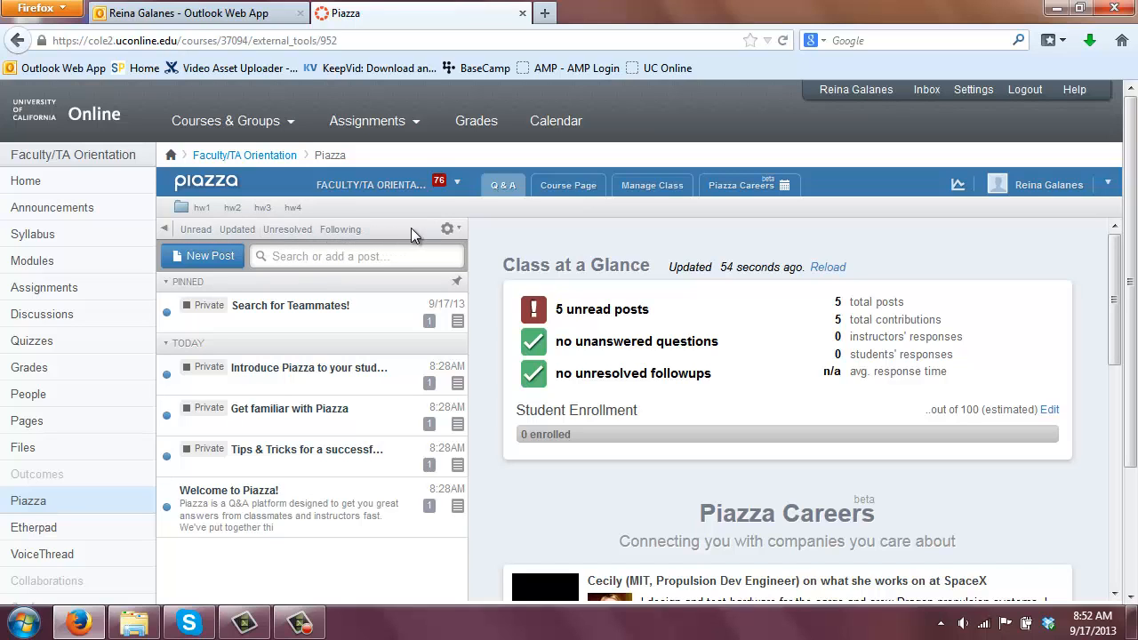
pyautogui.click(459, 233)
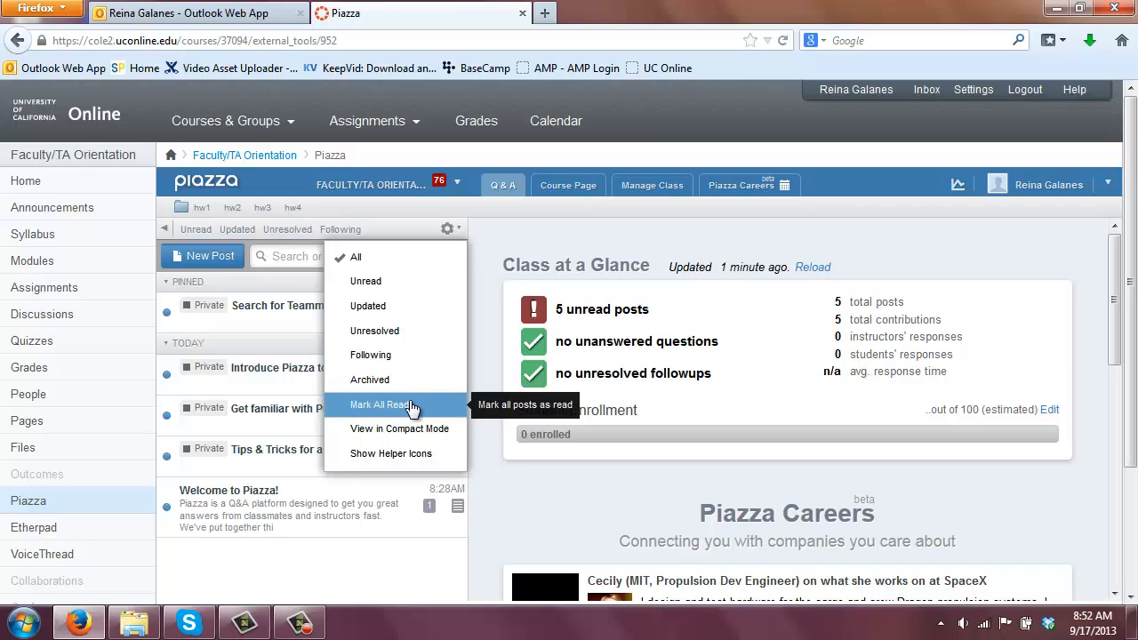
pyautogui.click(365, 433)
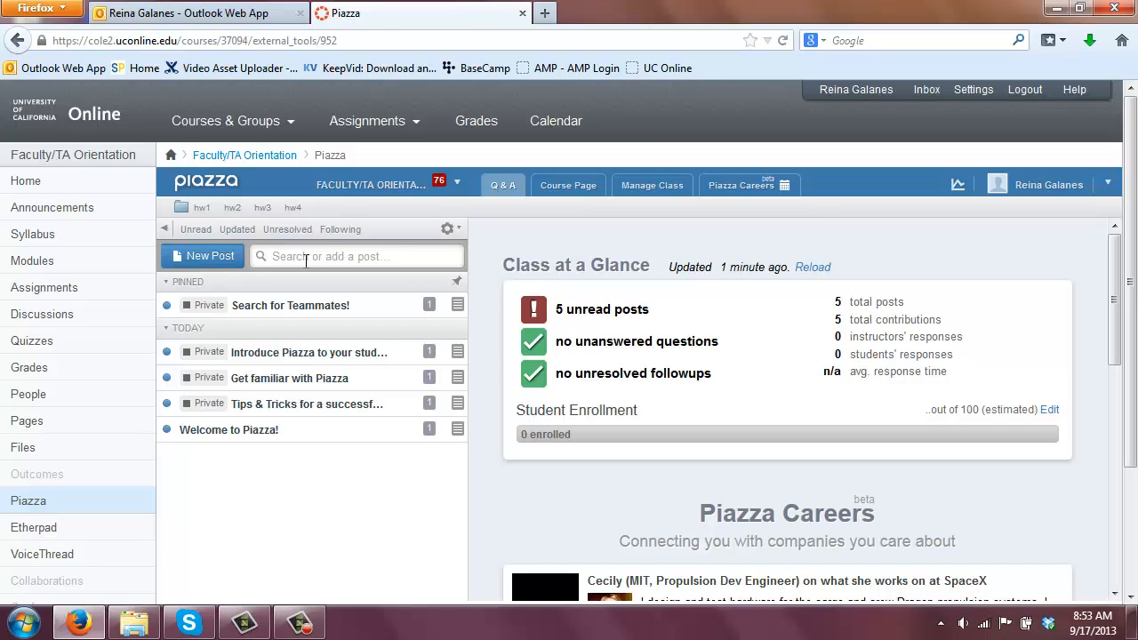
# Start a new note to the entire class, file it in the poll folder and enter the summary "Notice about poll"
pyautogui.click(210, 257)
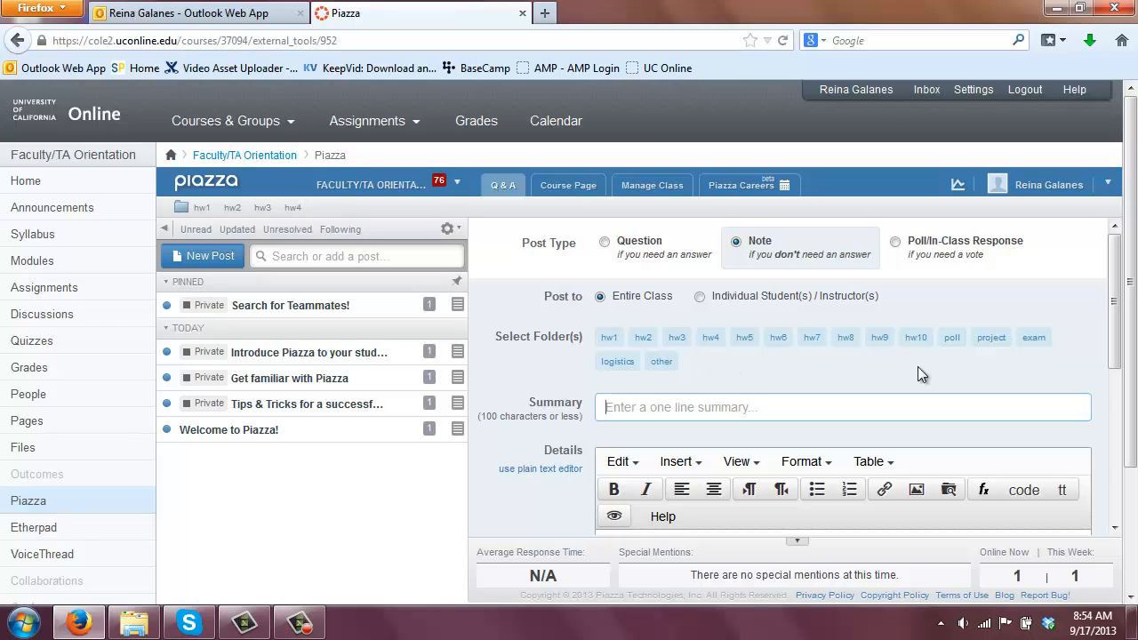
pyautogui.click(949, 346)
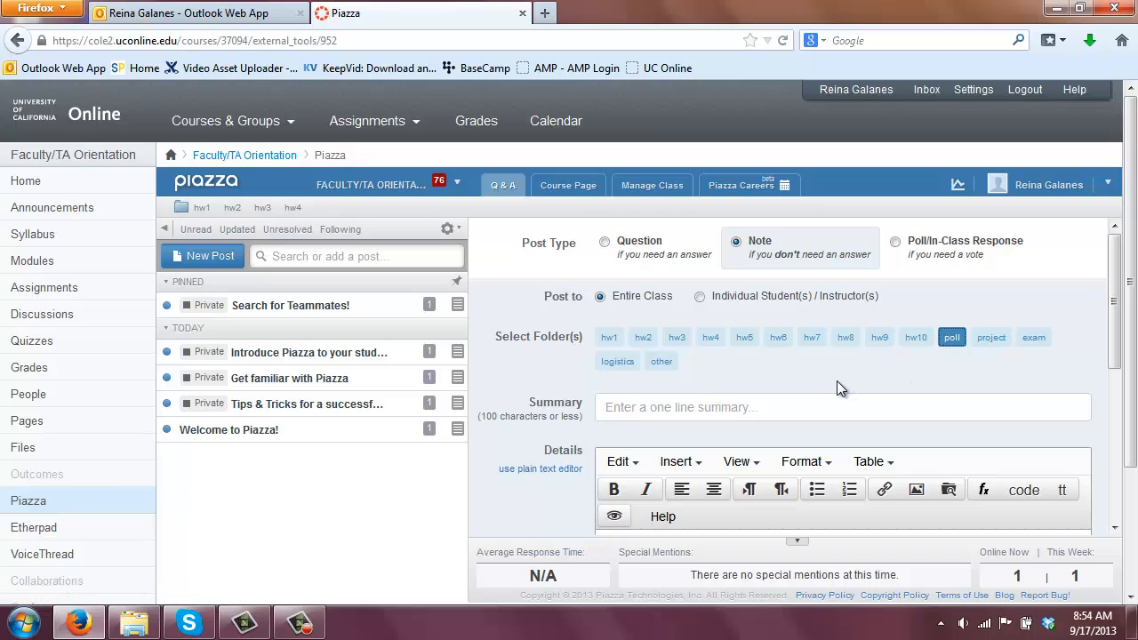
pyautogui.click(617, 407)
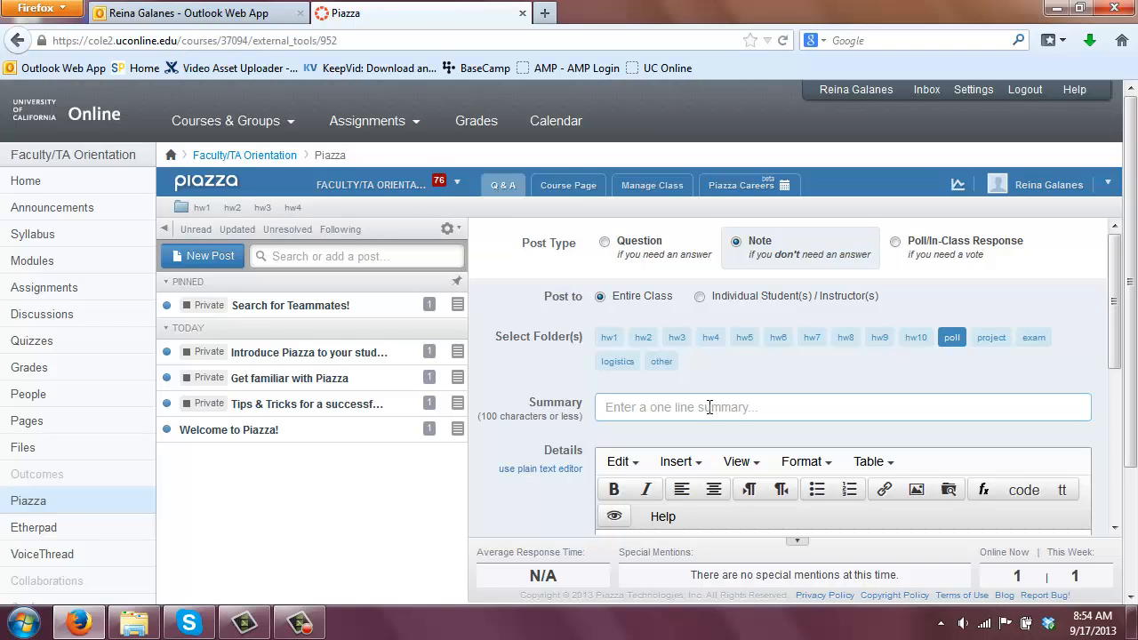
pyautogui.write('Notice about poll')
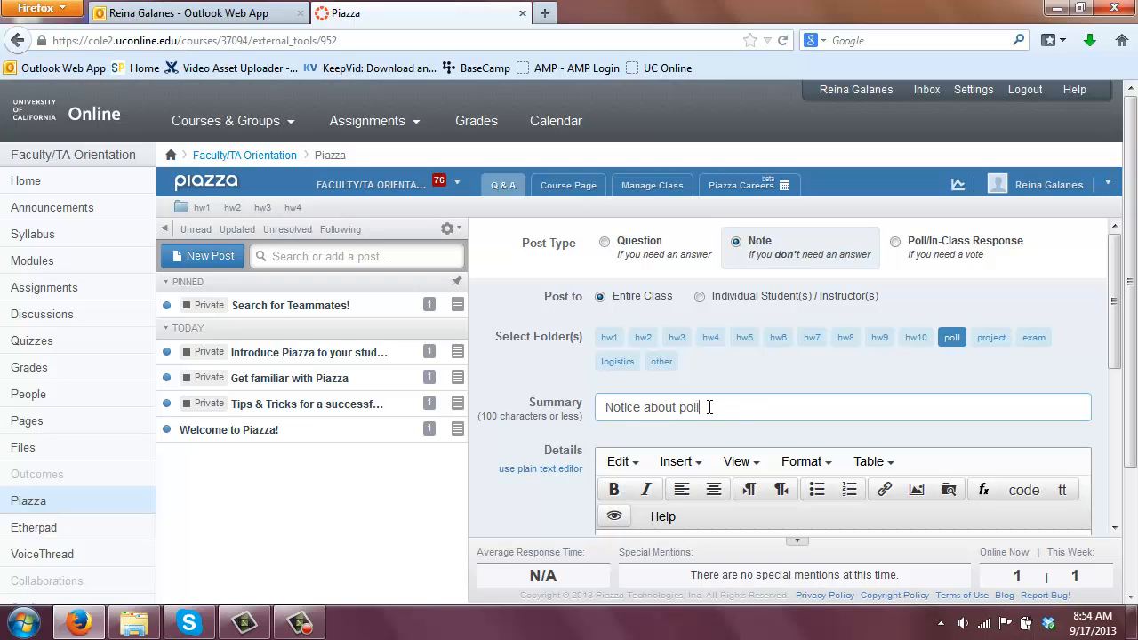
# Write "This is a notice to inform you that a poll will be posted soon." as the note's details and check its posting options
pyautogui.scroll(-3, 1109, 307)
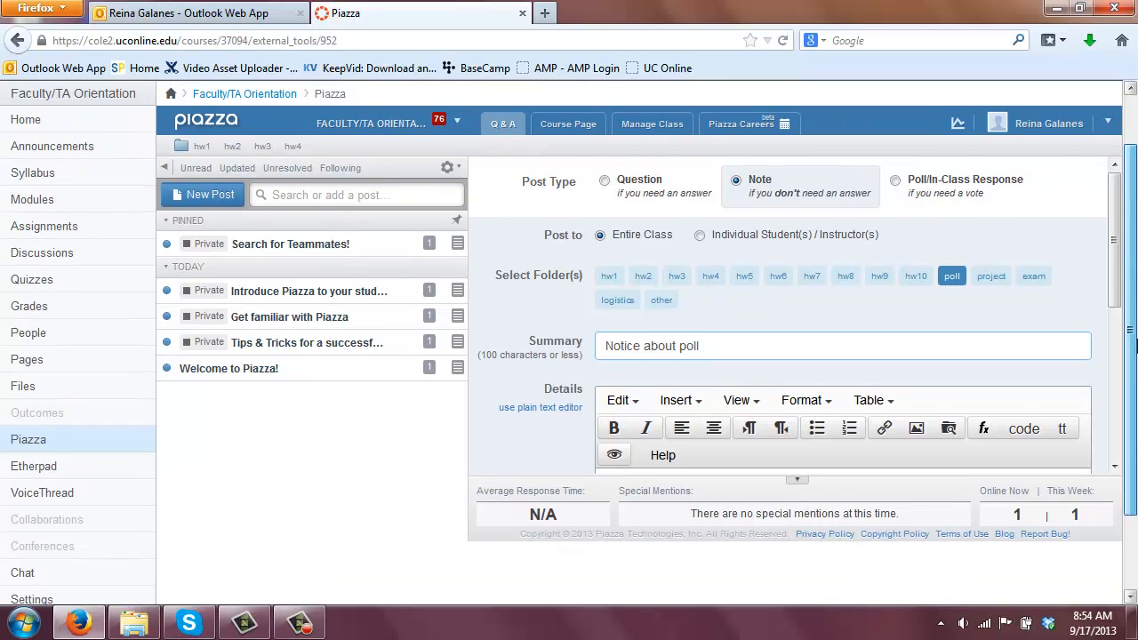
pyautogui.scroll(-3, 1110, 307)
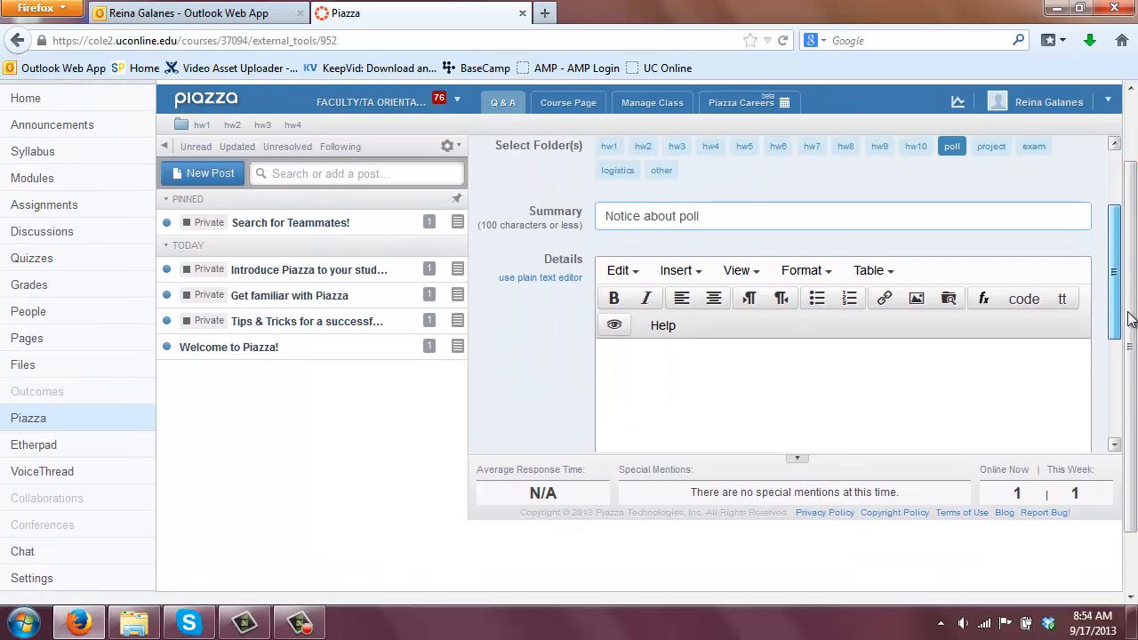
pyautogui.scroll(-2, 1129, 336)
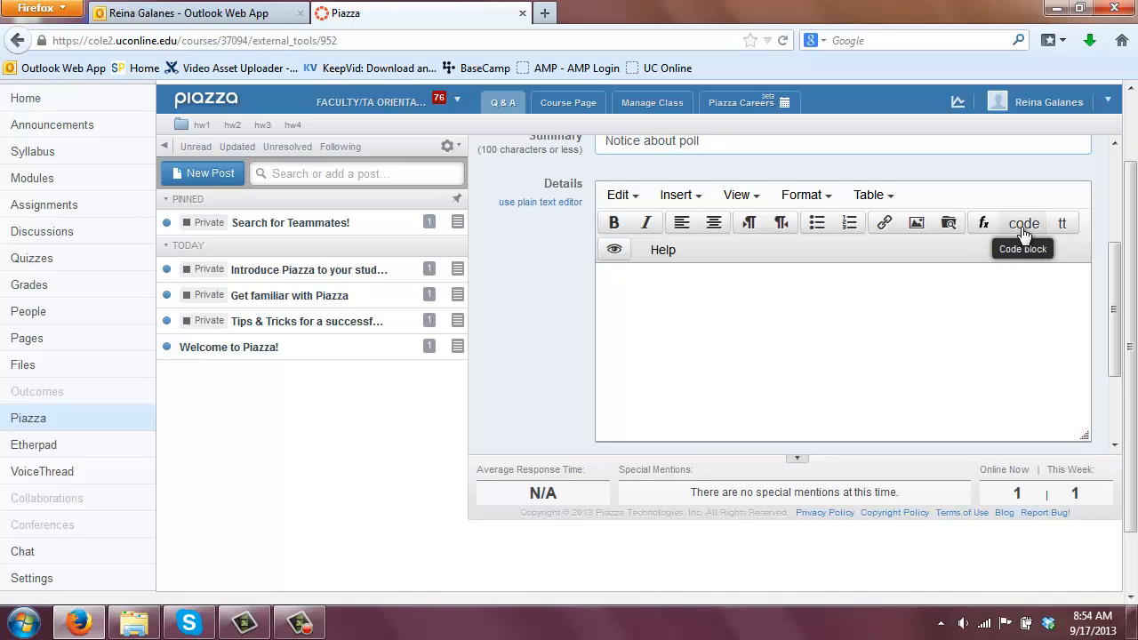
pyautogui.click(619, 281)
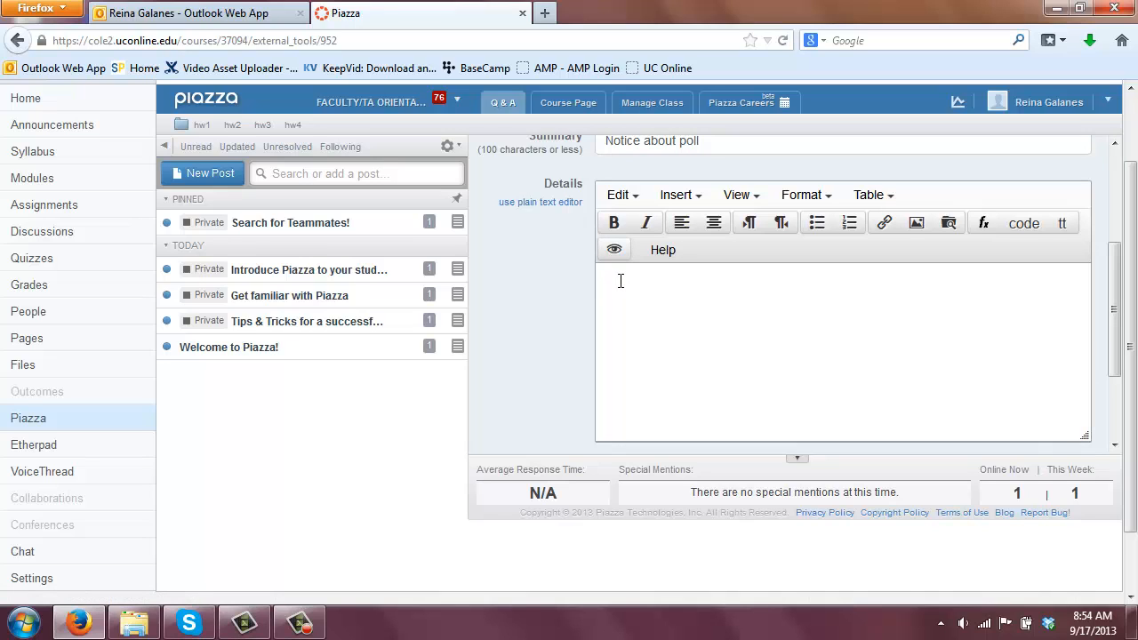
pyautogui.write('This is')
pyautogui.press('BackSpace')
pyautogui.press('BackSpace')
pyautogui.press('BackSpace')
pyautogui.press('BackSpace')
pyautogui.write('is anotic')
pyautogui.press('BackSpace')
pyautogui.press('BackSpace')
pyautogui.press('BackSpace')
pyautogui.press('BackSpace')
pyautogui.press('BackSpace')
pyautogui.write('notice to inform you that a poll ')
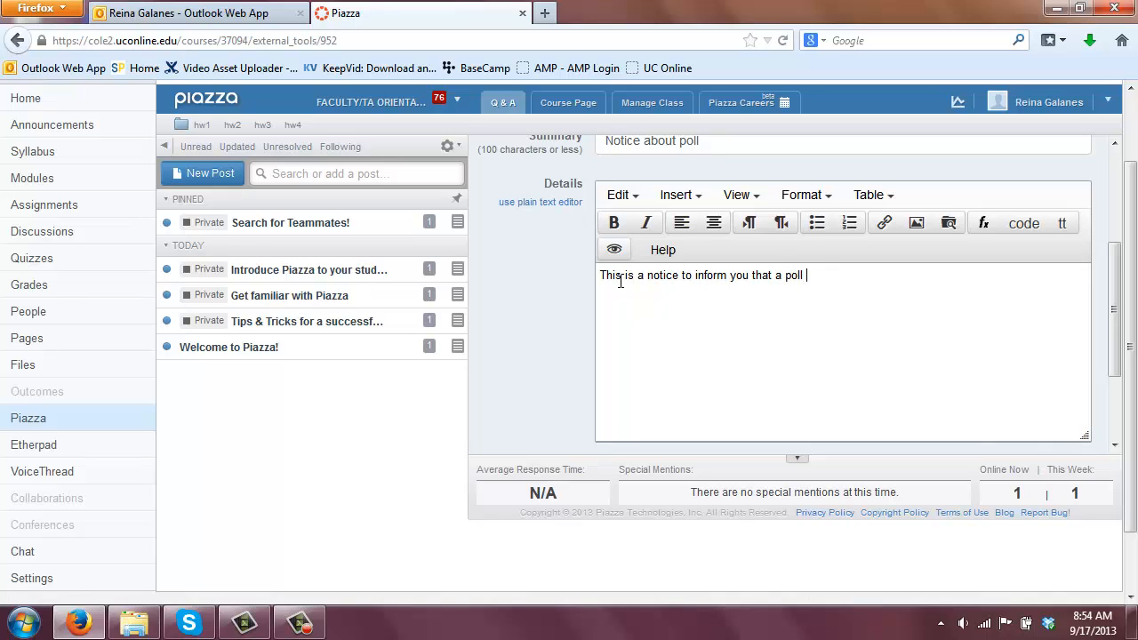
pyautogui.write('will be posted soon.')
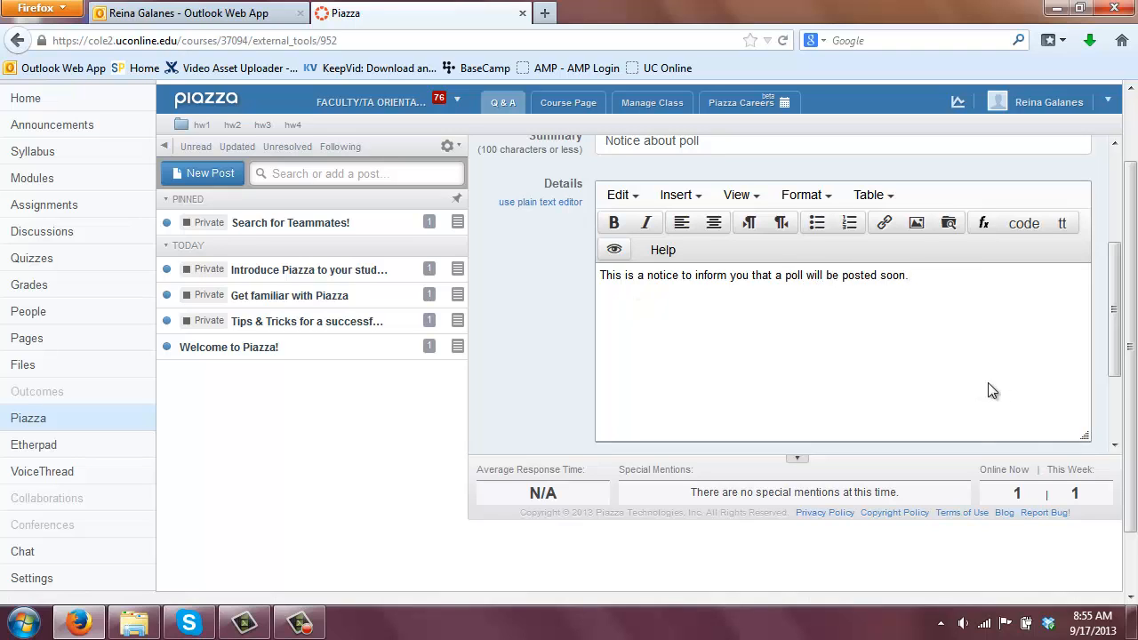
pyautogui.moveTo(1115, 325); pyautogui.dragTo(1127, 386)
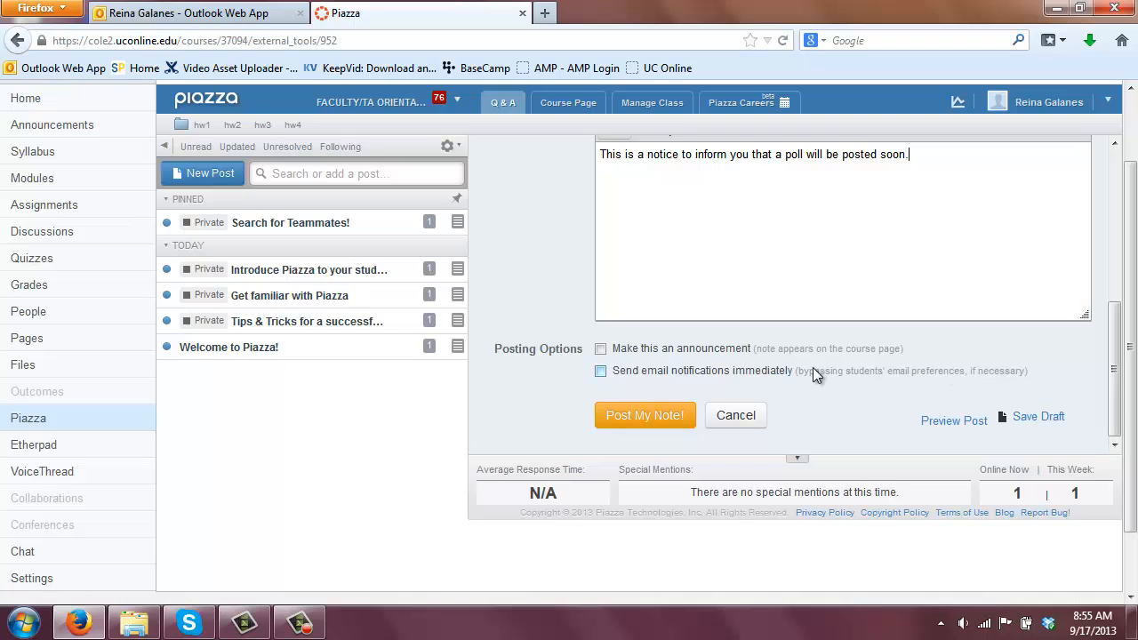
# Post the poll notice to the class and review the options available on the posted note
pyautogui.click(635, 421)
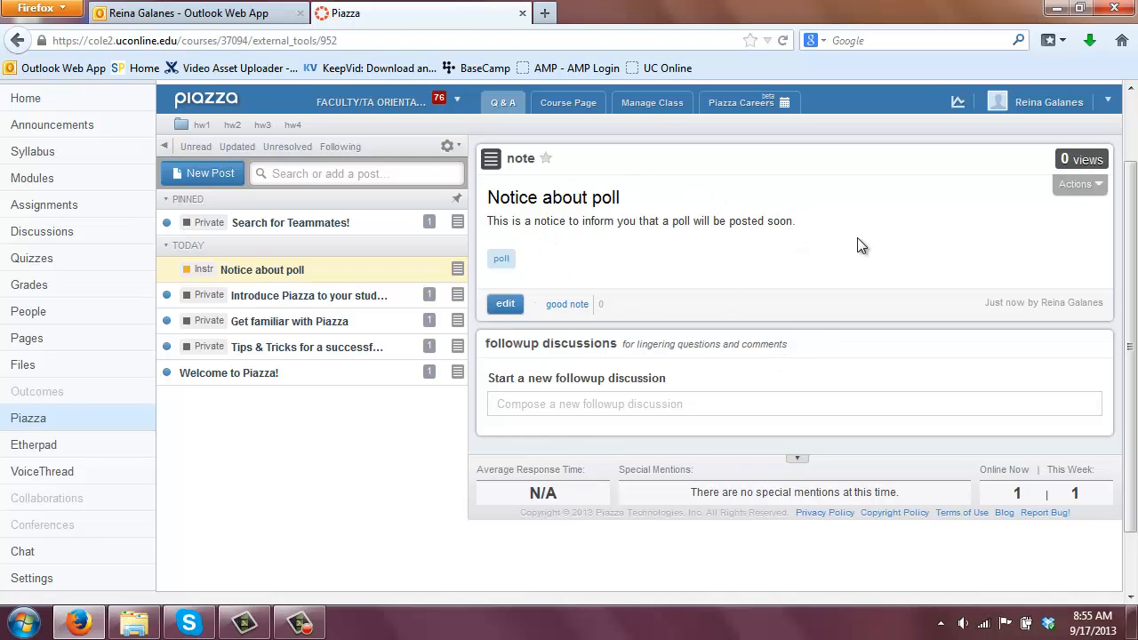
pyautogui.scroll(2, 853, 255)
pyautogui.scroll(-1, 826, 256)
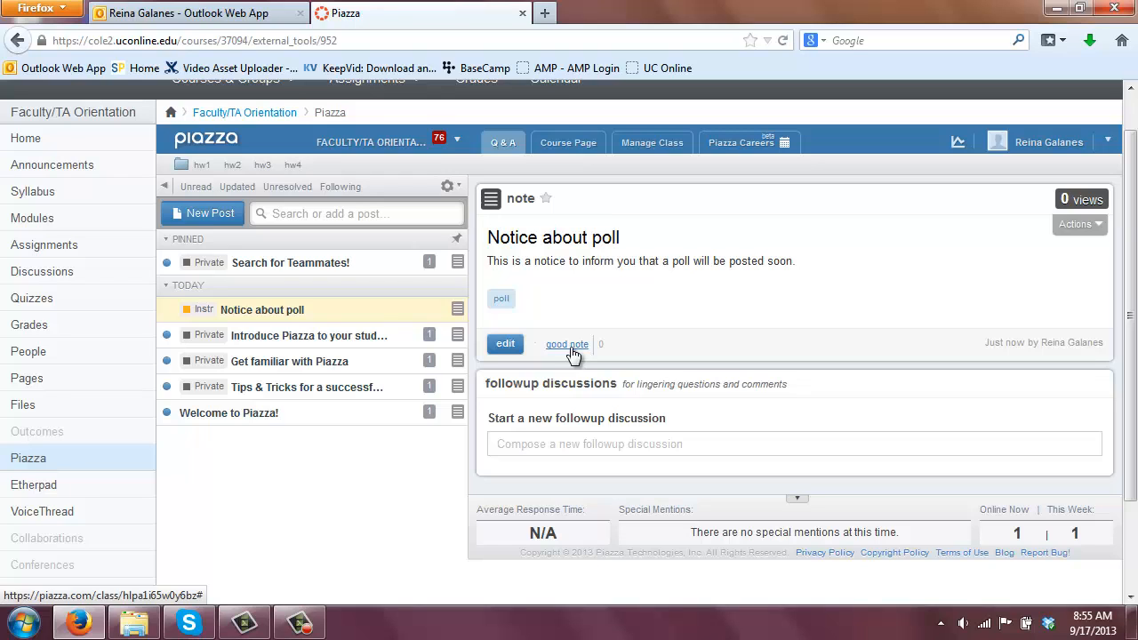
pyautogui.click(1096, 227)
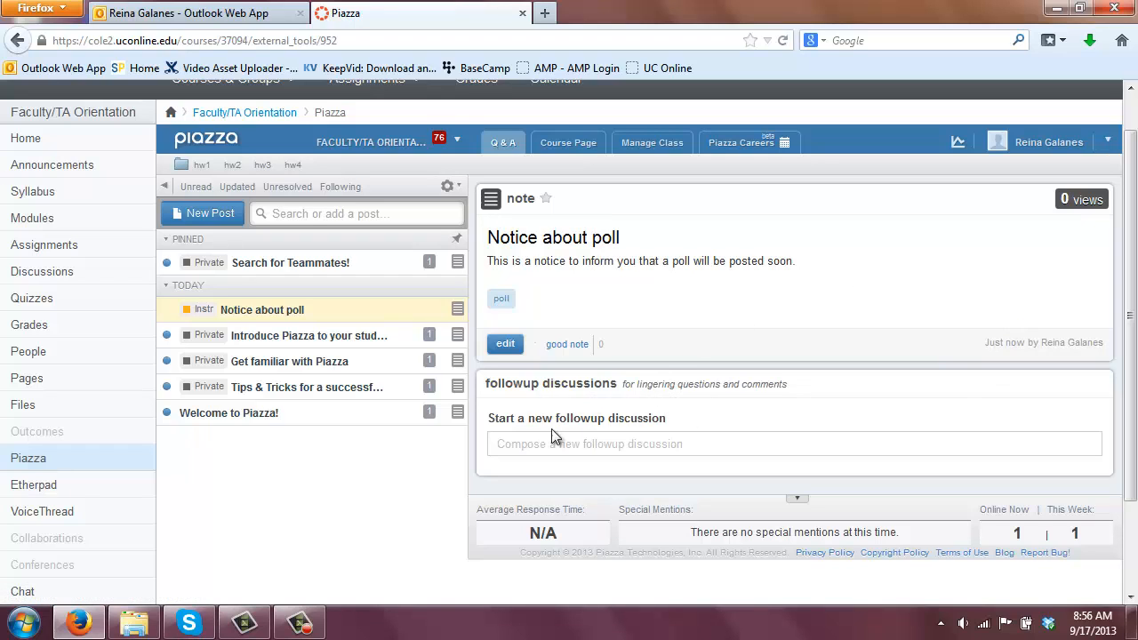
# Start a follow-up discussion on the poll note asking "What are we expected to do with the poll?" and post it
pyautogui.click(496, 443)
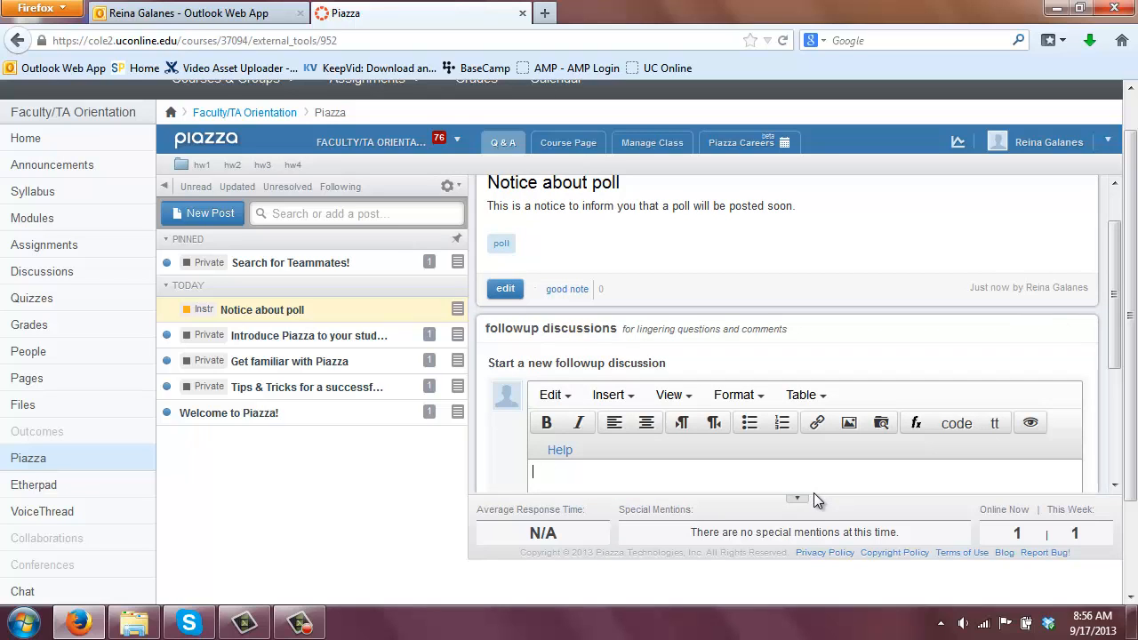
pyautogui.write('What are we expected to')
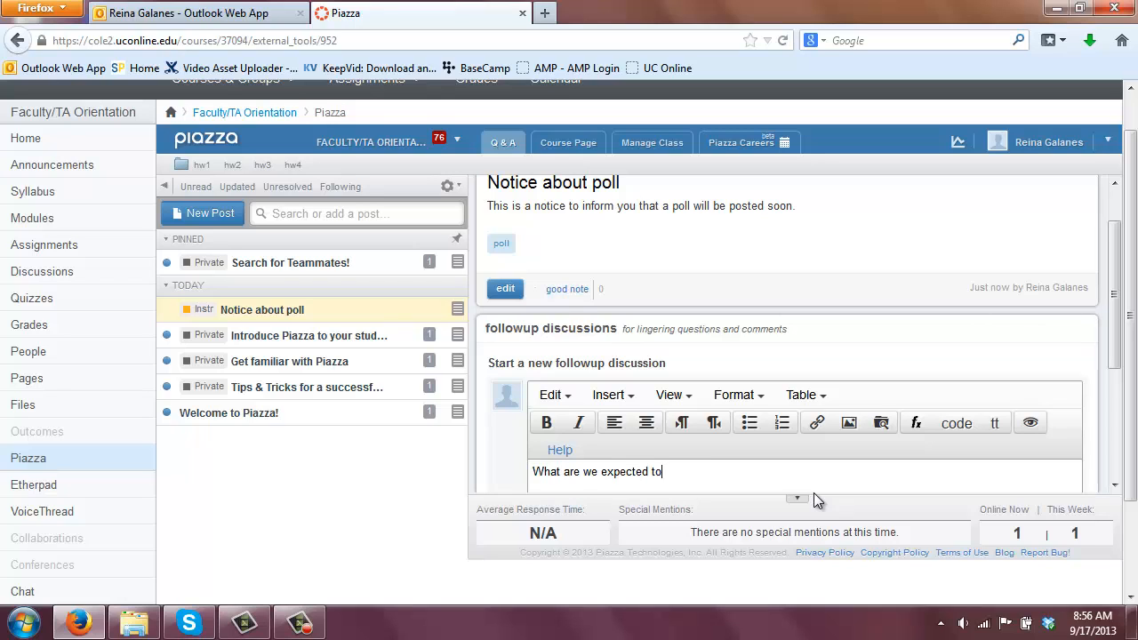
pyautogui.write(' do with the poll?')
pyautogui.scroll(-3, 1124, 262)
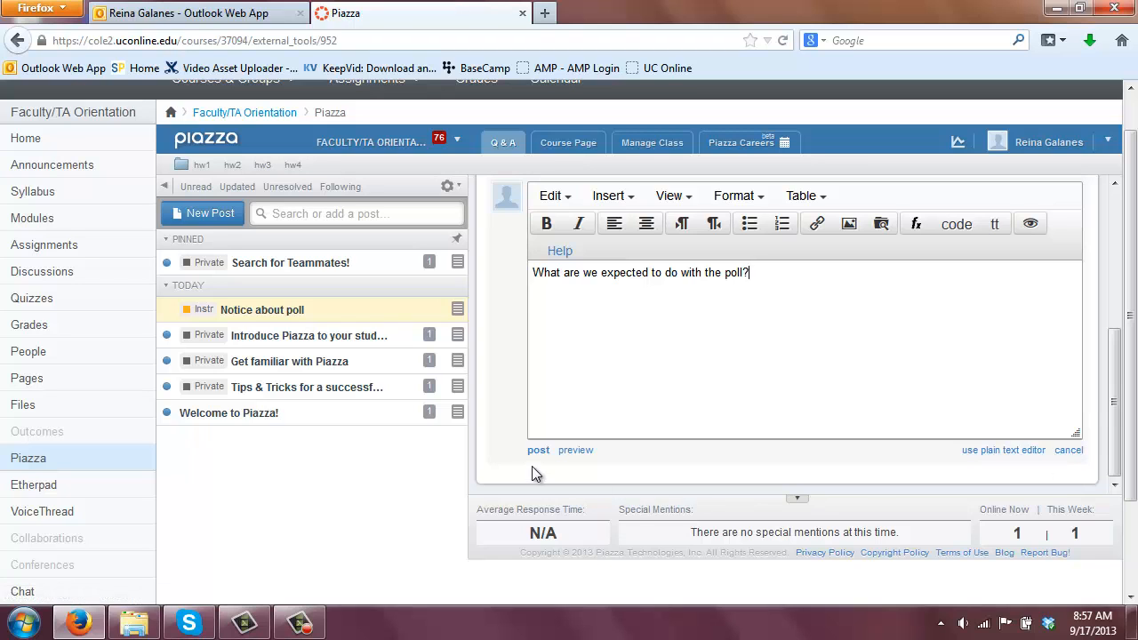
pyautogui.click(538, 450)
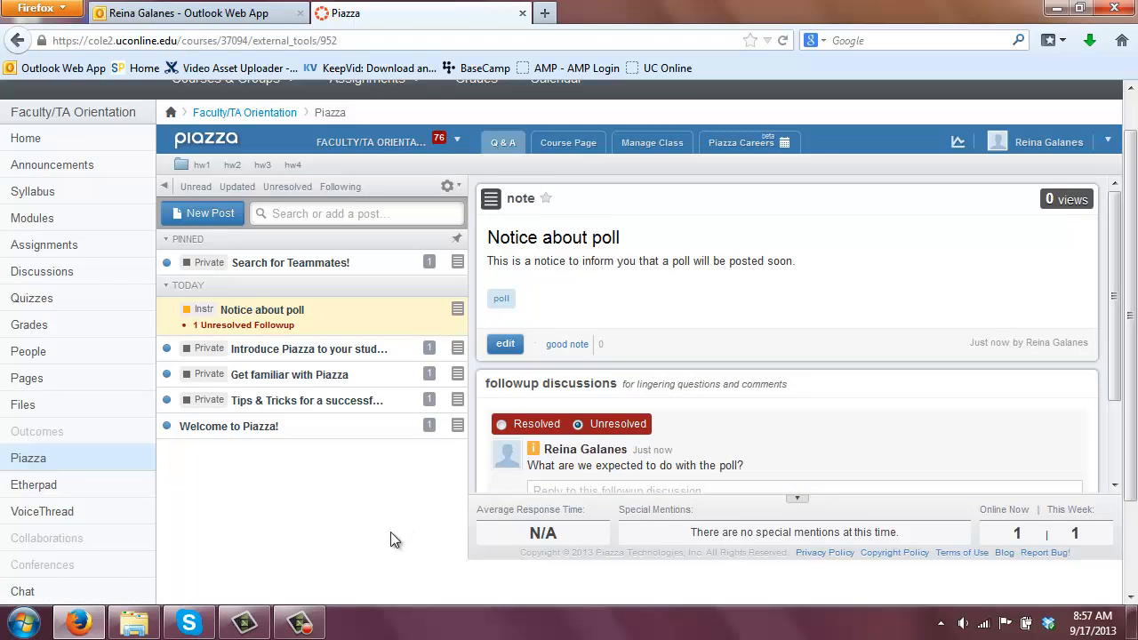
# Reopen the poll note and draft the follow-up reply "You are expected to complete the poll by the end of the day on Friday."
pyautogui.moveTo(1120, 338); pyautogui.dragTo(1136, 424)
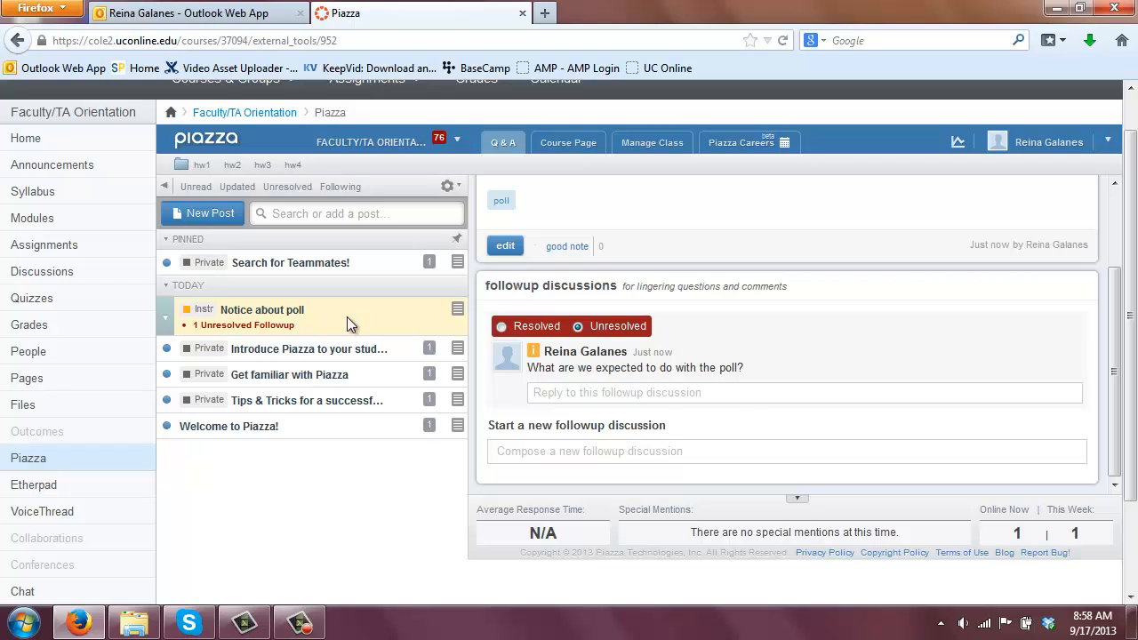
pyautogui.moveTo(1114, 448); pyautogui.dragTo(1119, 457)
pyautogui.click(458, 308)
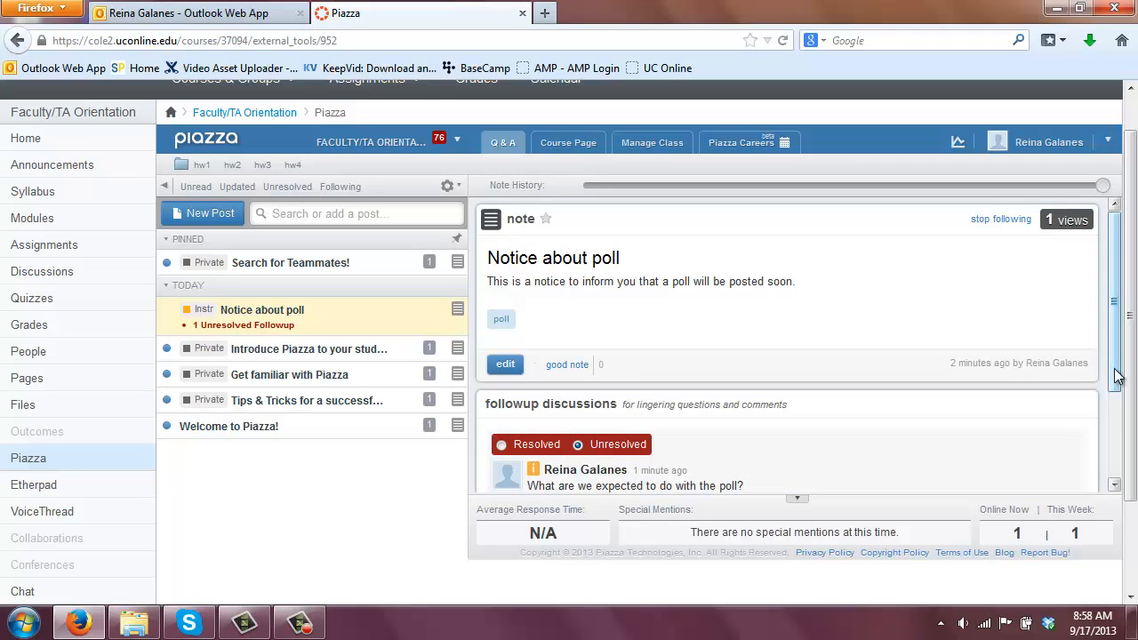
pyautogui.moveTo(1112, 376); pyautogui.dragTo(1119, 471)
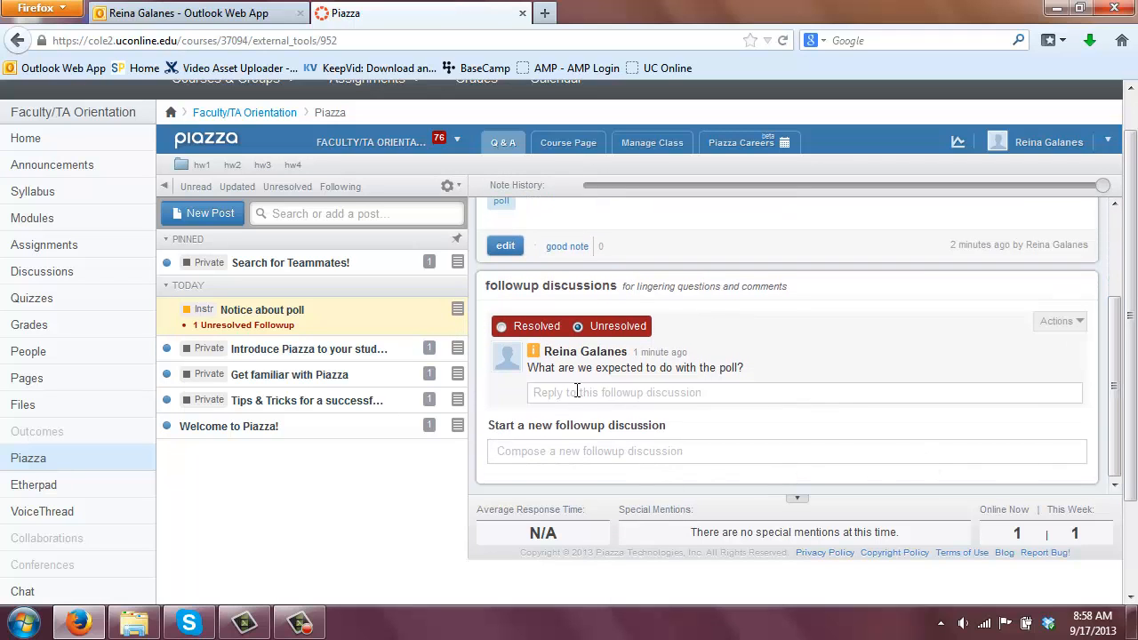
pyautogui.click(578, 393)
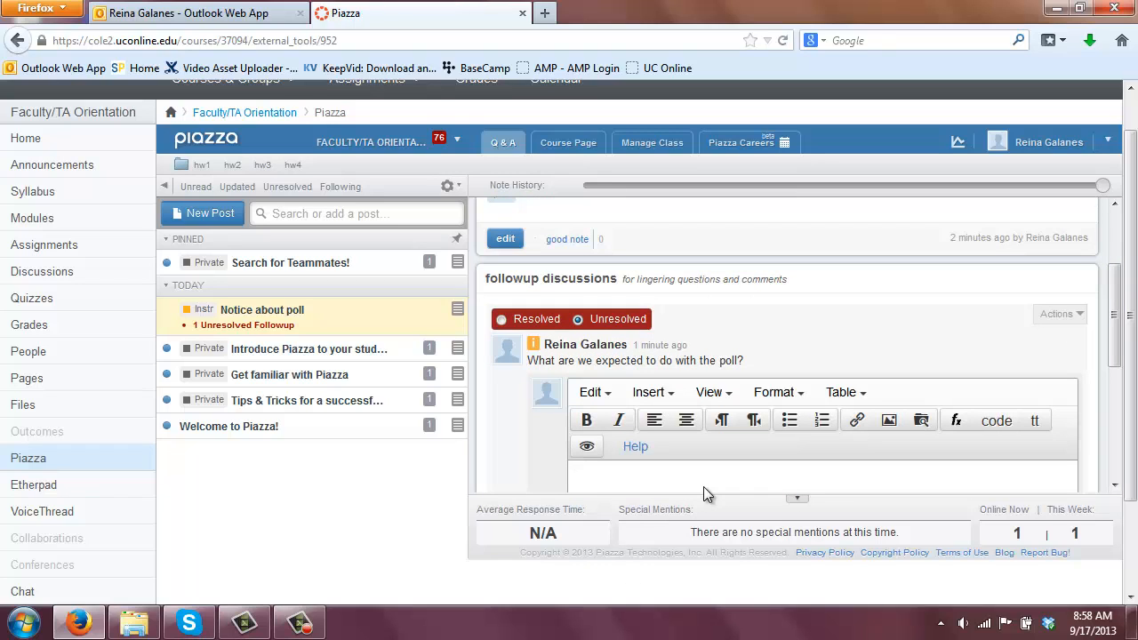
pyautogui.write('You are ep')
pyautogui.press('BackSpace')
pyautogui.write('xpected to complete the poll by ')
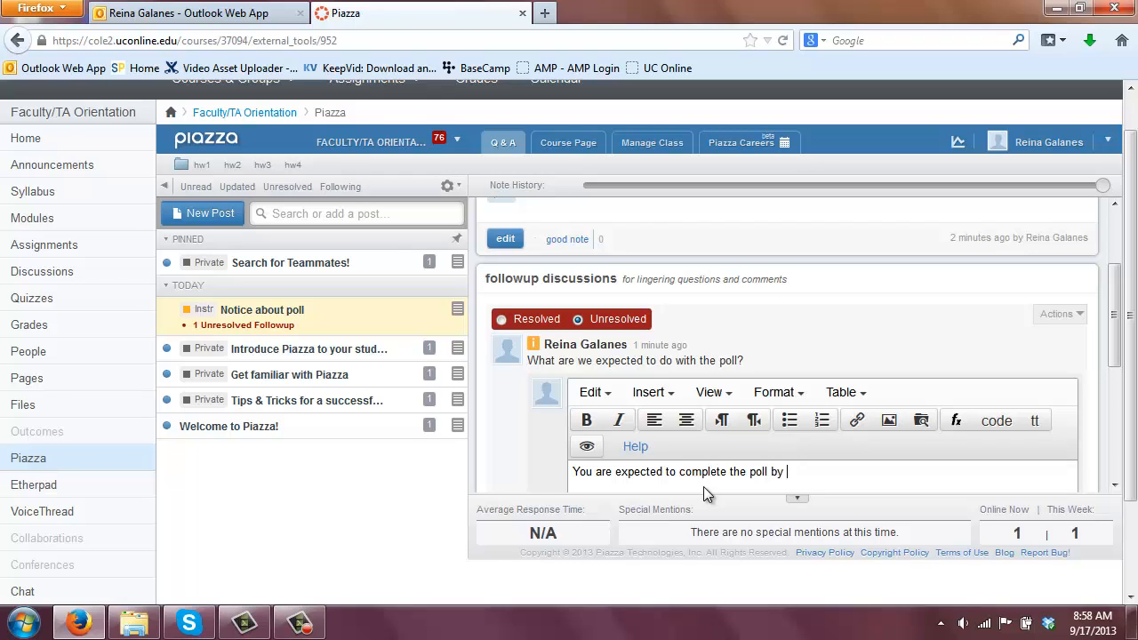
pyautogui.write('the end of the day on ')
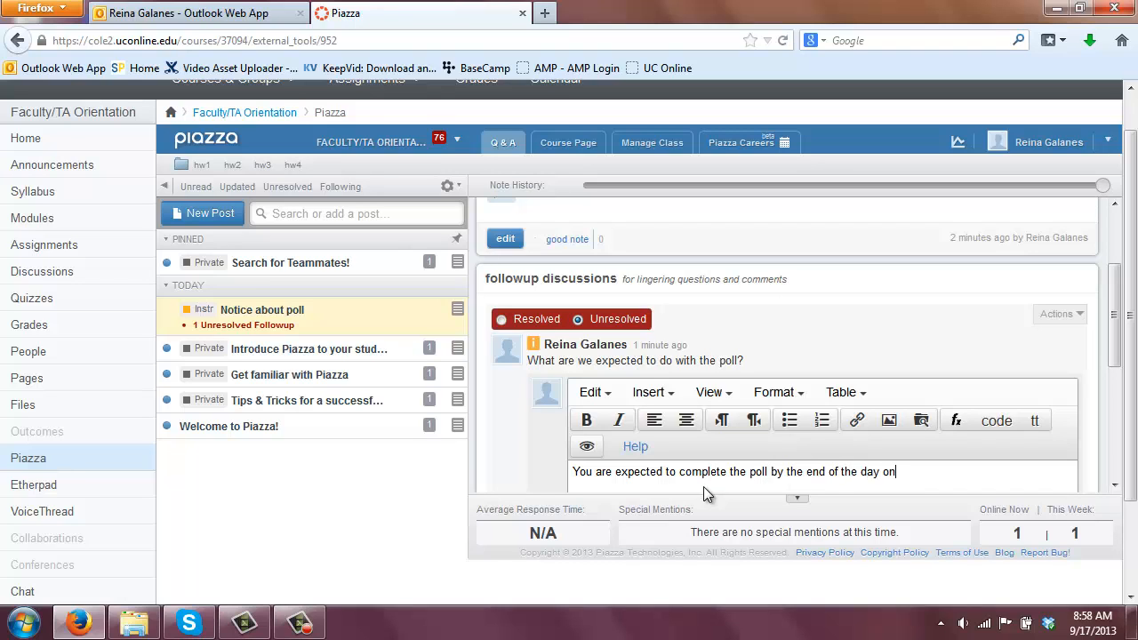
pyautogui.write('Friday.')
pyautogui.scroll(-1, 1113, 324)
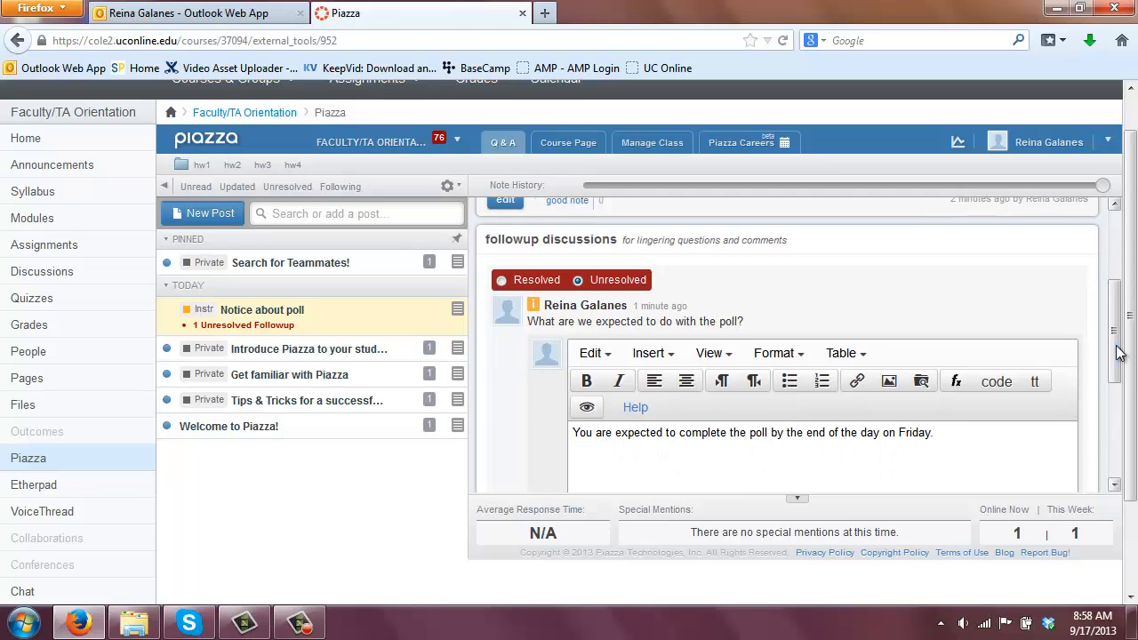
# Mark the poll follow-up as resolved, post the drafted reply and look over the discussion
pyautogui.click(503, 283)
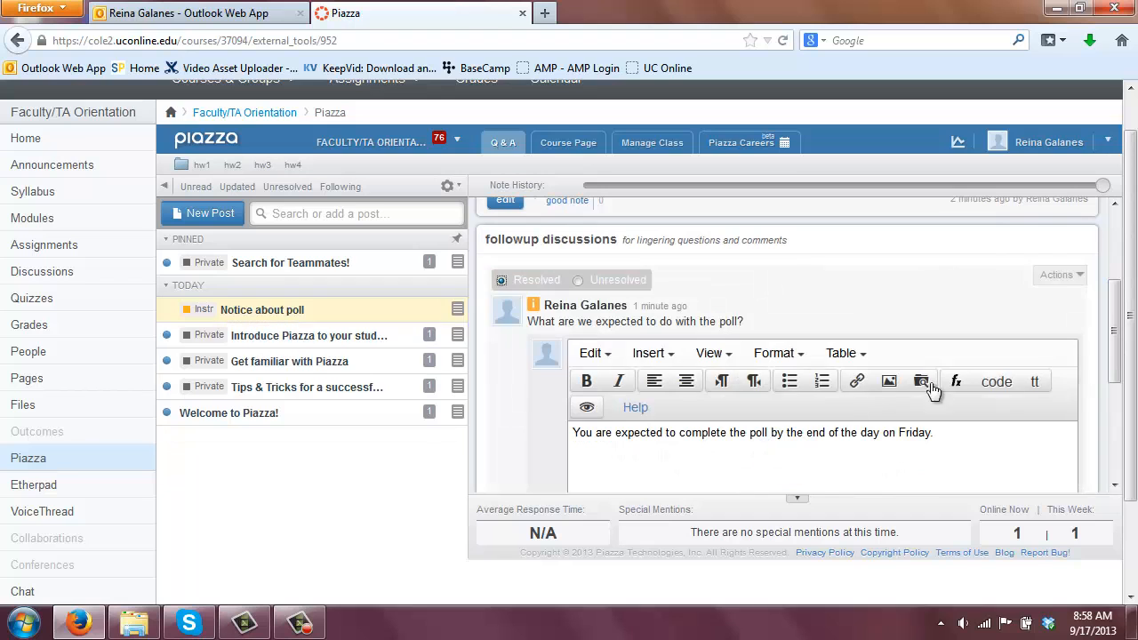
pyautogui.scroll(-4, 1113, 338)
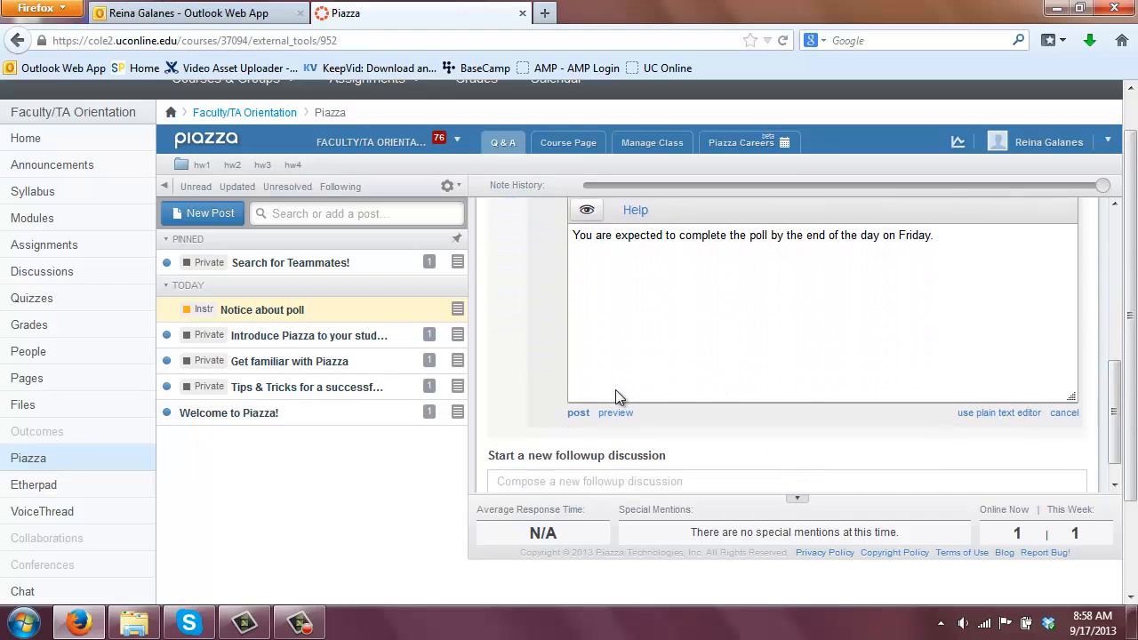
pyautogui.click(577, 413)
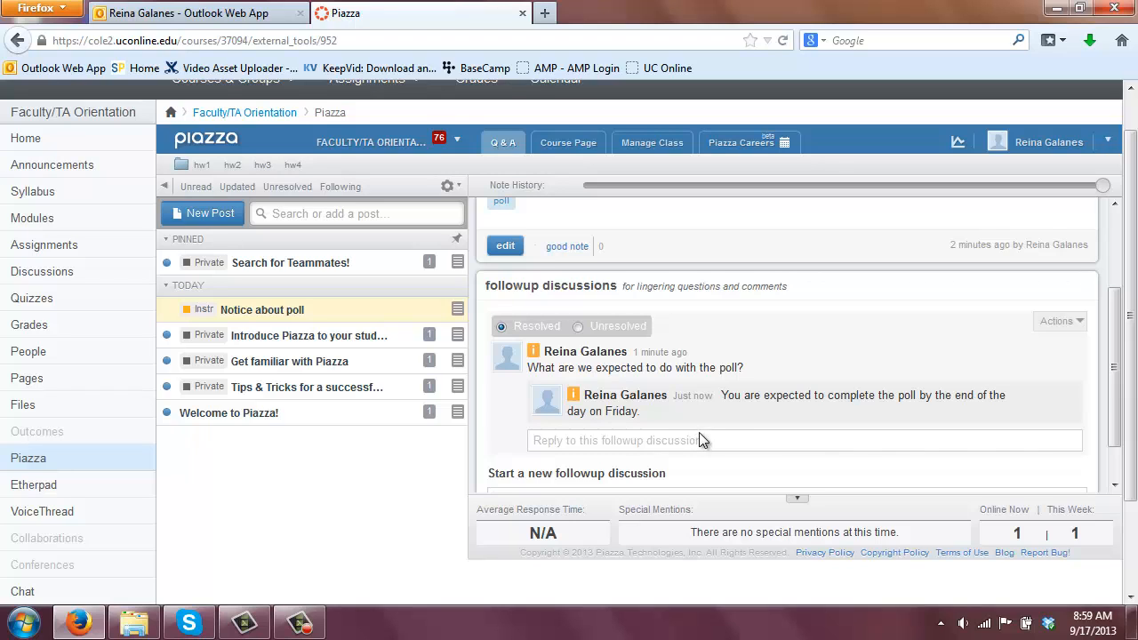
pyautogui.moveTo(1112, 347); pyautogui.dragTo(1135, 408)
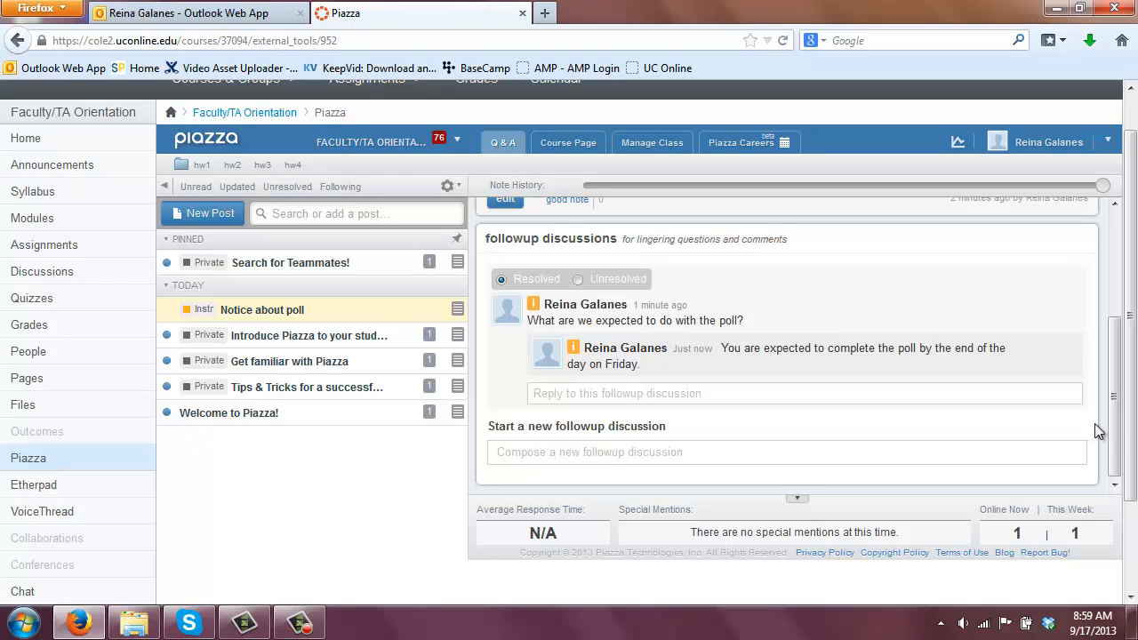
pyautogui.moveTo(1116, 427); pyautogui.dragTo(1116, 292)
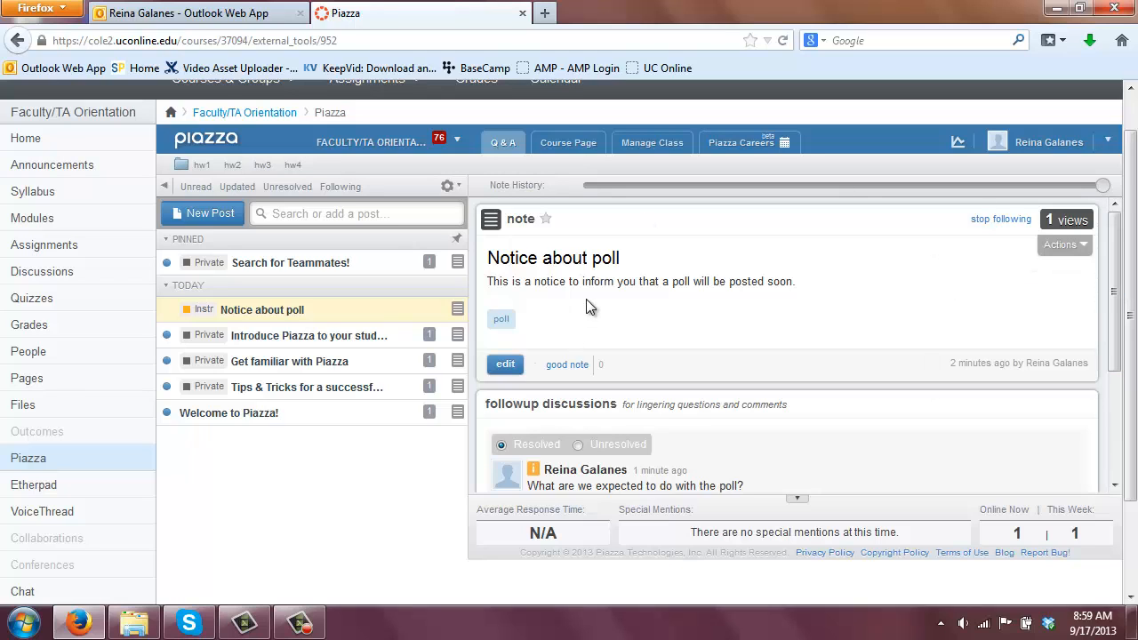
# Start a new question to the entire class, file it in the exam folder and enter the summary "Proctoring for final exam"
pyautogui.click(199, 220)
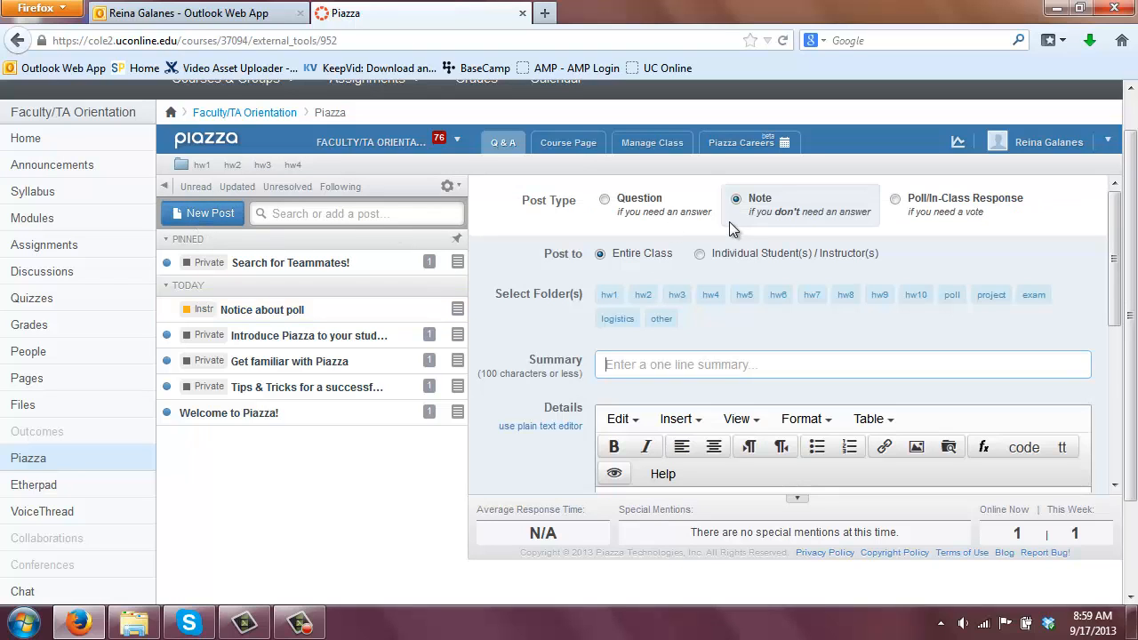
pyautogui.click(604, 200)
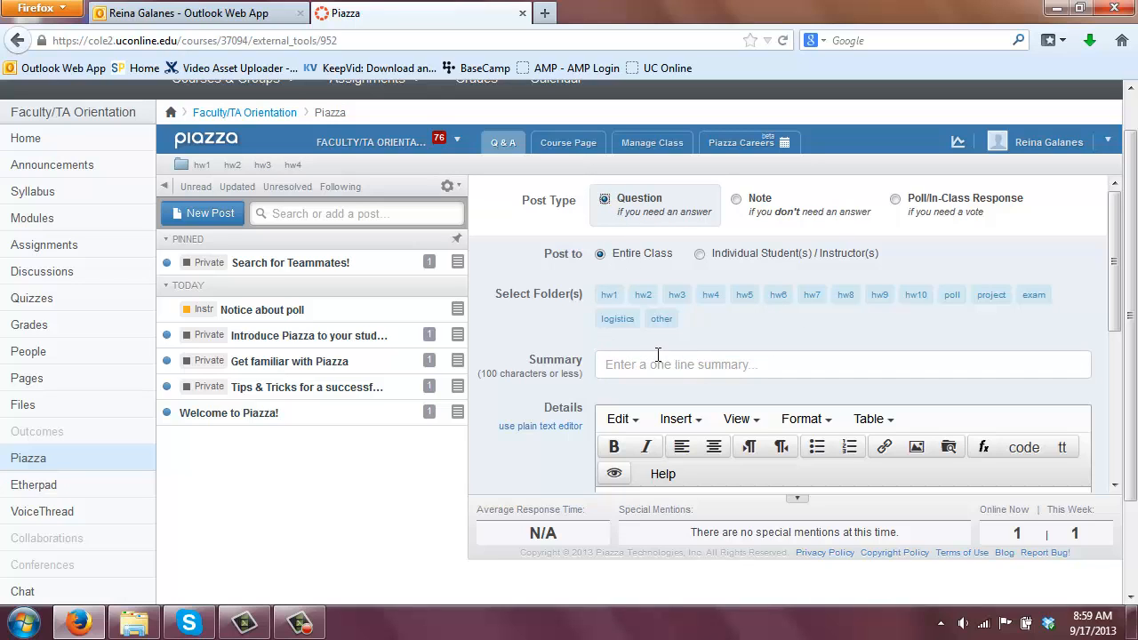
pyautogui.click(1040, 299)
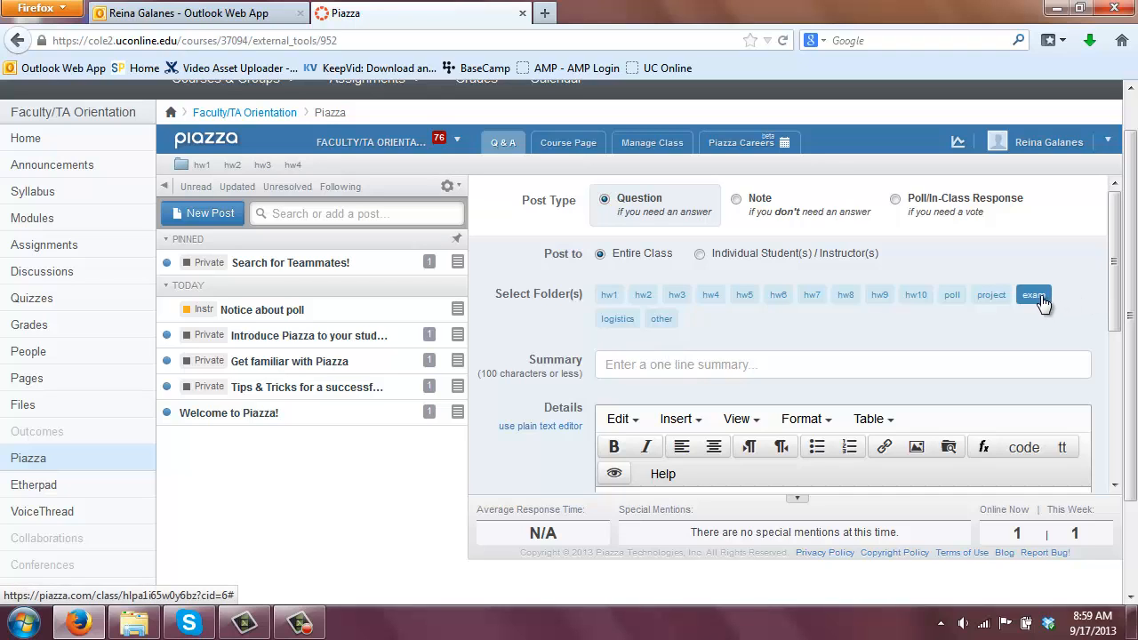
pyautogui.click(632, 367)
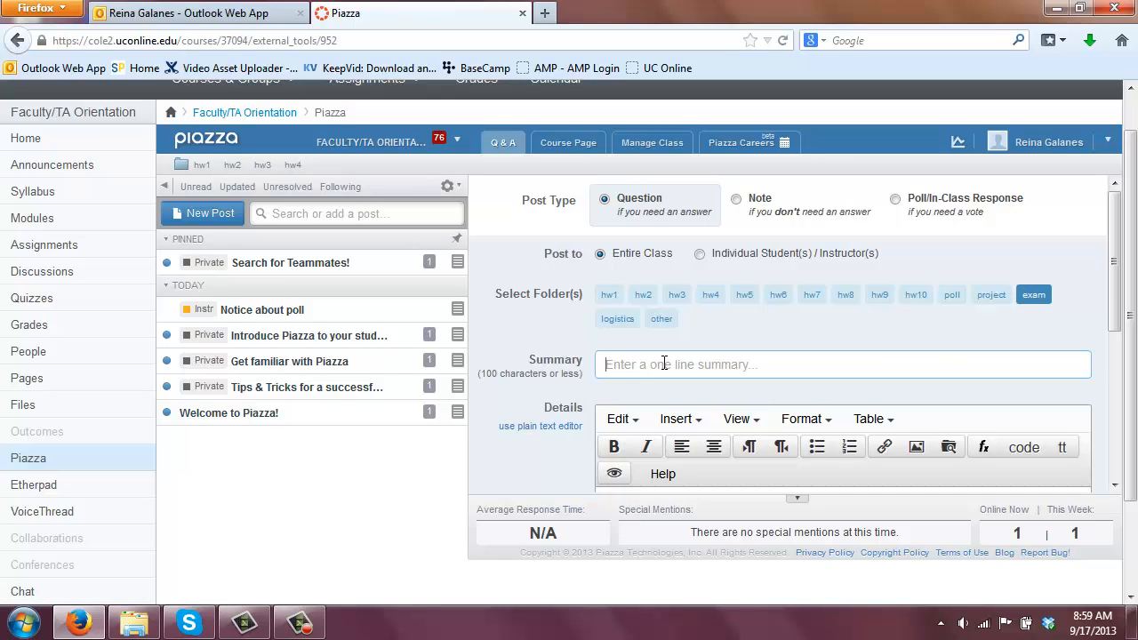
pyautogui.write('Proctoring for final exam')
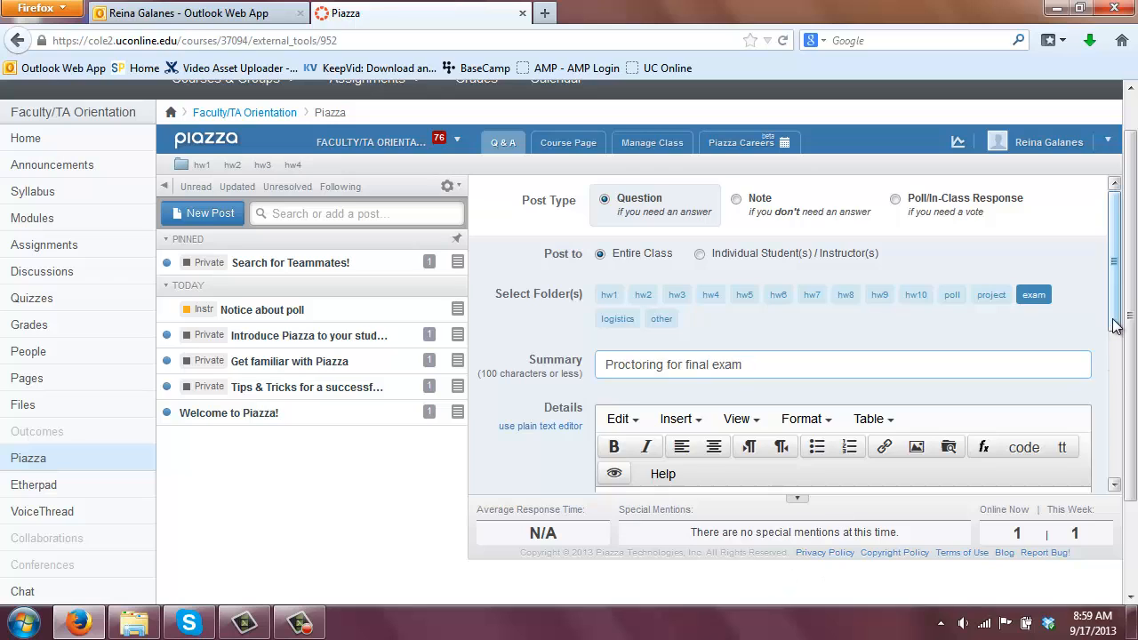
# Write "Will the final exam be proctored? If so, then what do we need to do?" as the question's details and post it
pyautogui.scroll(-2, 1118, 347)
pyautogui.click(622, 398)
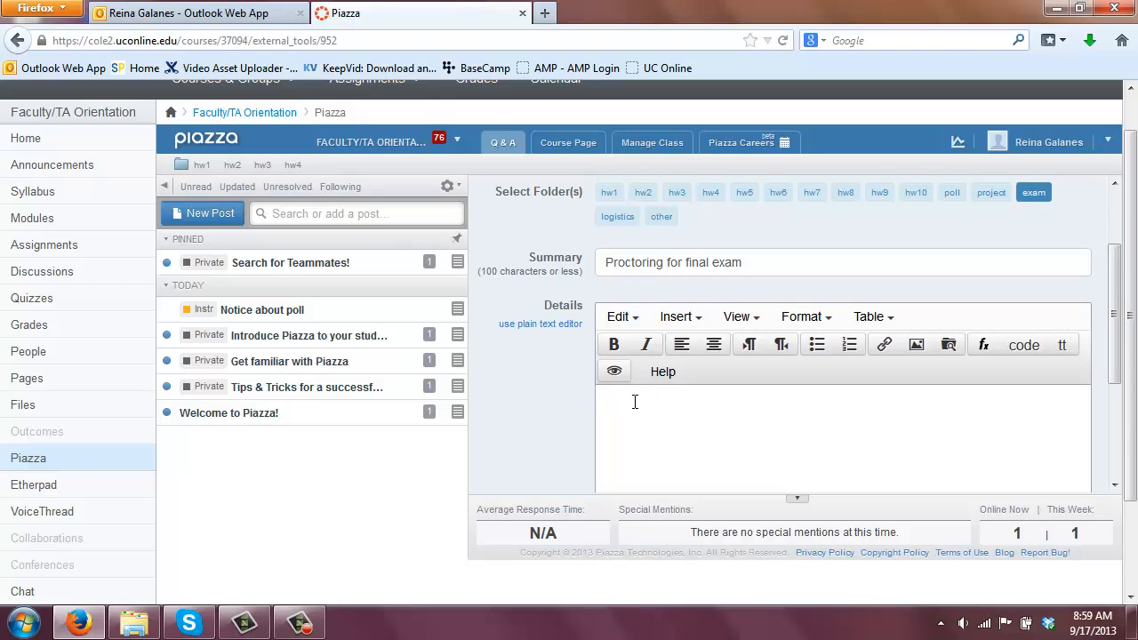
pyautogui.write('Will the final exam be procto')
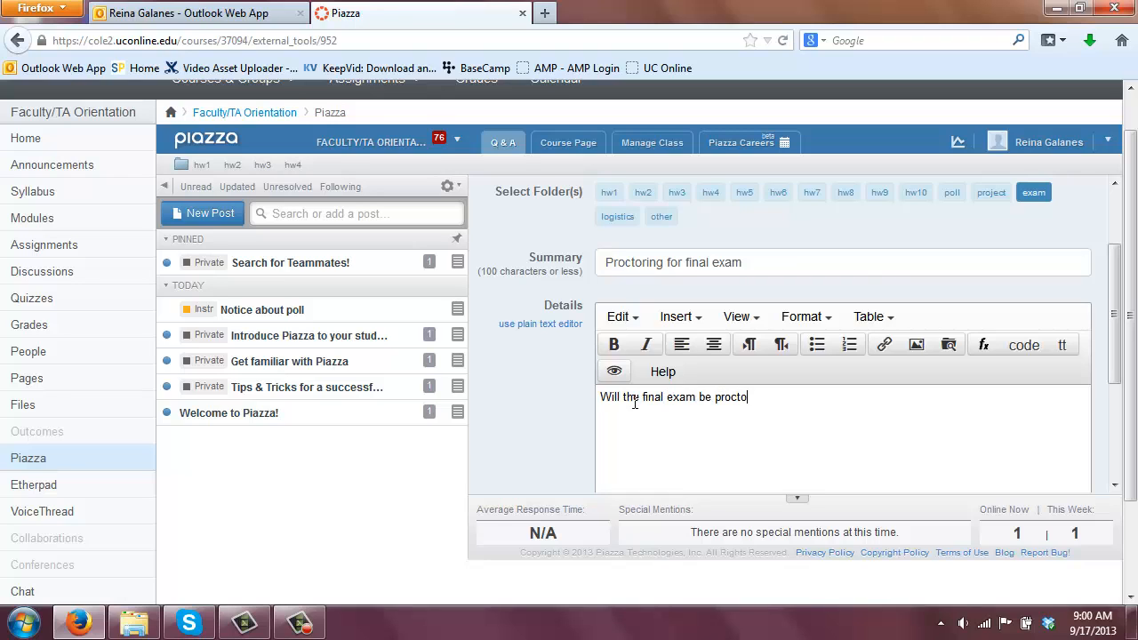
pyautogui.write('red?  If so, then what do we need ')
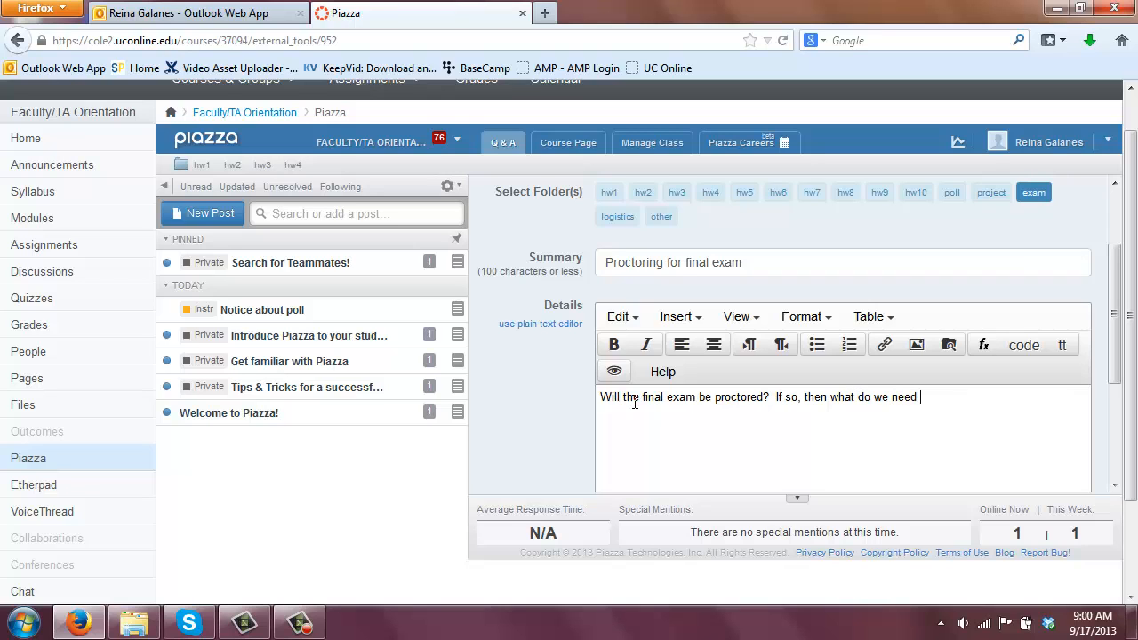
pyautogui.write('to do?')
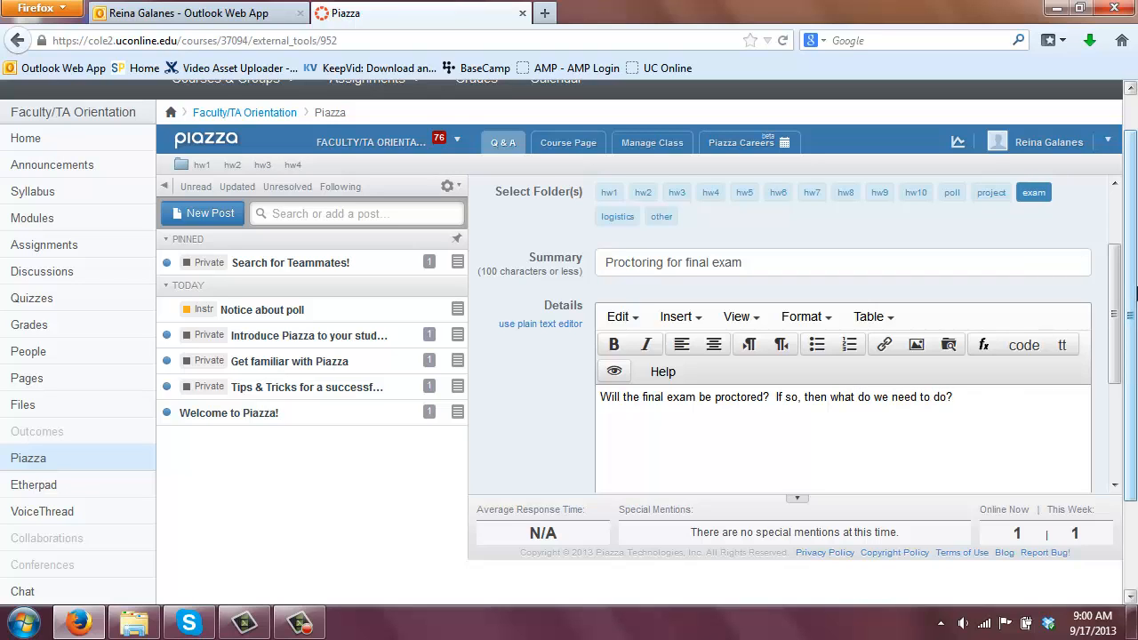
pyautogui.moveTo(1117, 294); pyautogui.dragTo(1120, 406)
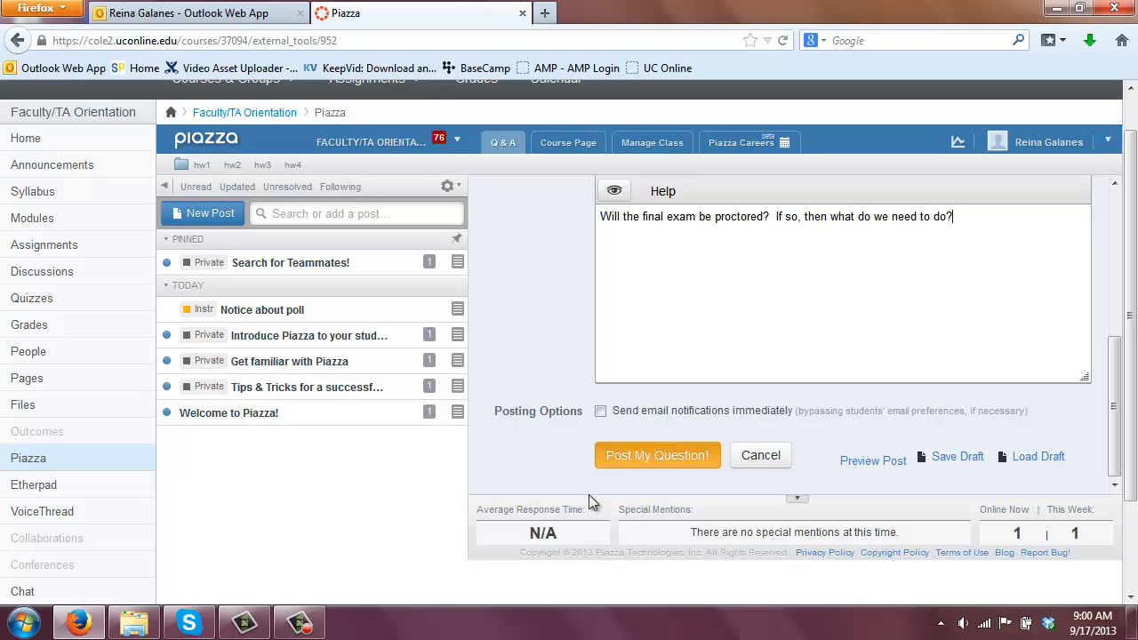
pyautogui.click(648, 456)
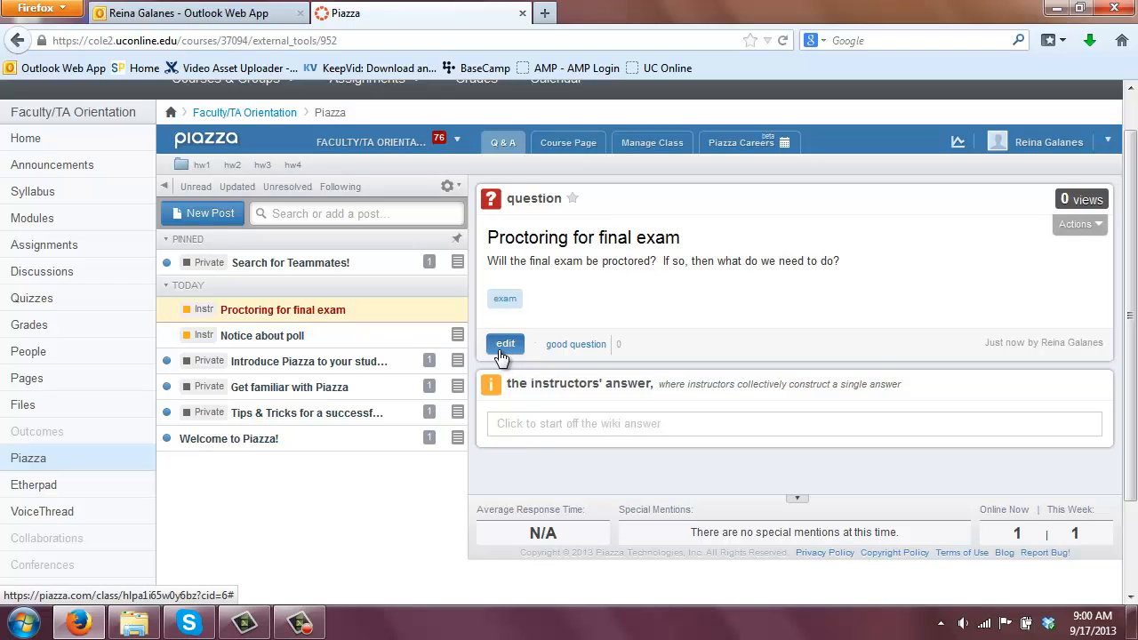
# Mark the final exam proctoring question as a good question and start the instructors' answer
pyautogui.click(576, 346)
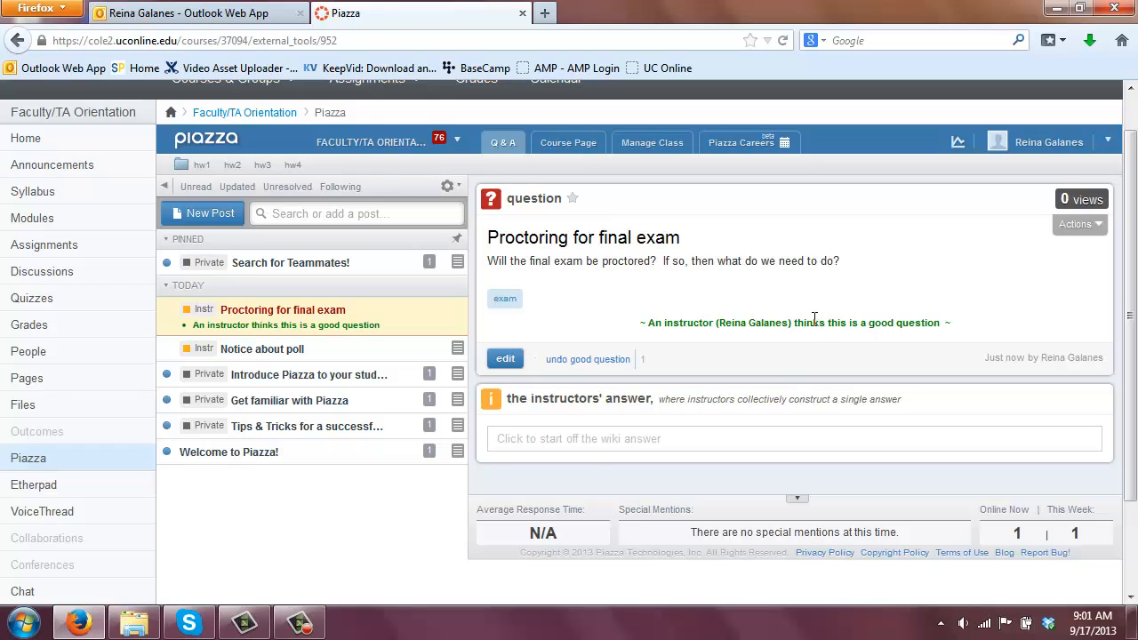
pyautogui.click(511, 440)
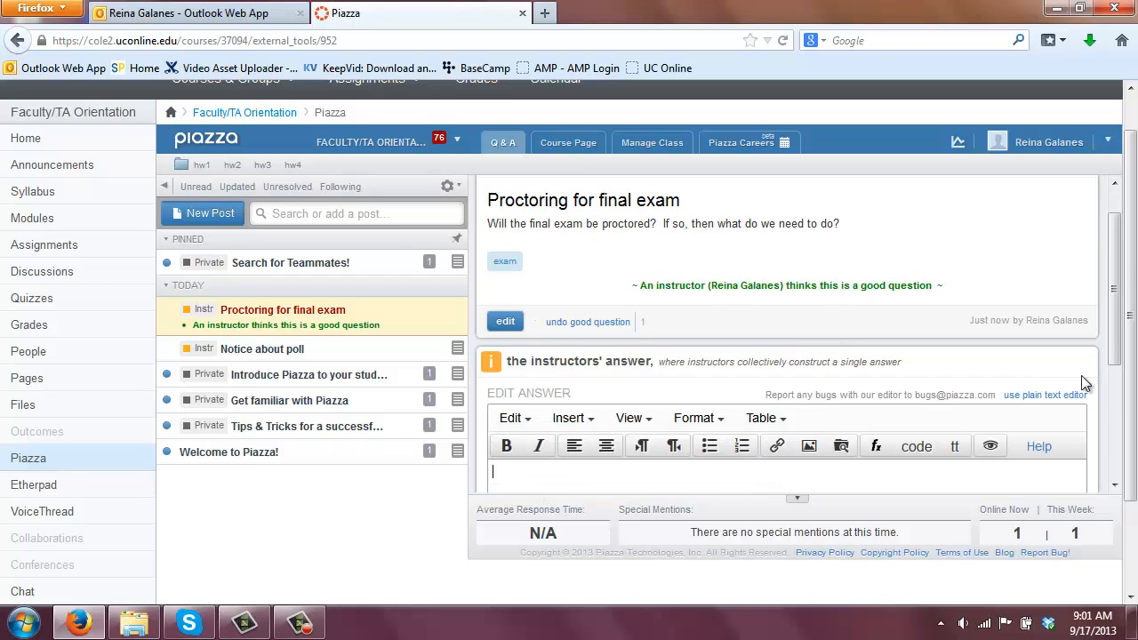
pyautogui.moveTo(1119, 324); pyautogui.dragTo(1120, 360)
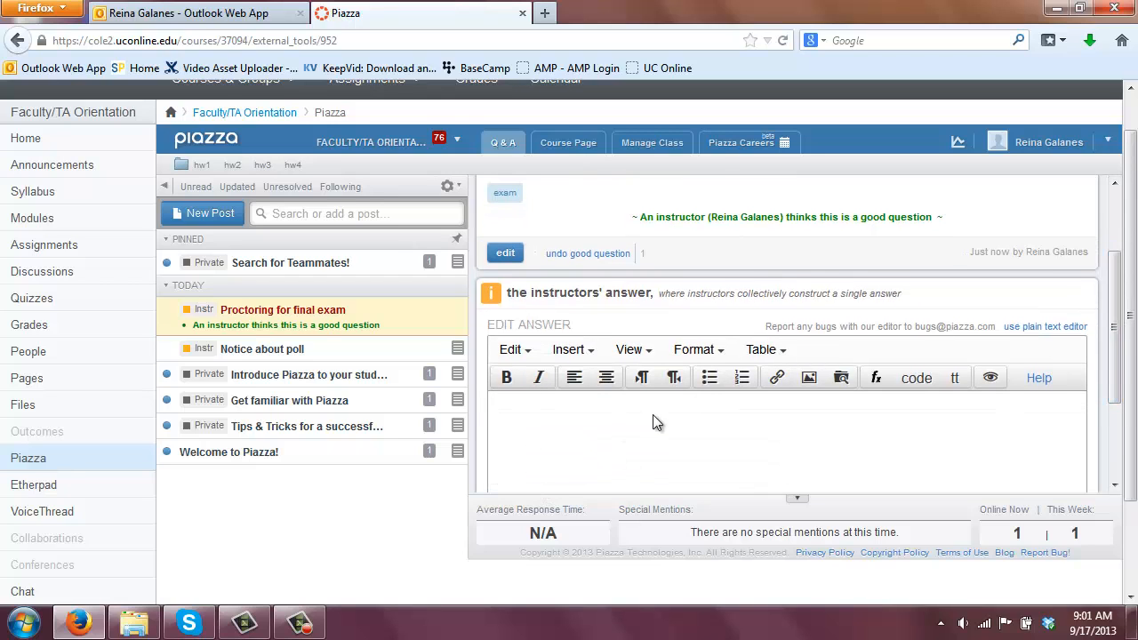
# Enter and submit the answer "You need to sign up with ProctorU no later than three days before the final exam and schedule an appointment time."
pyautogui.write('You need to sign up with Proctor')
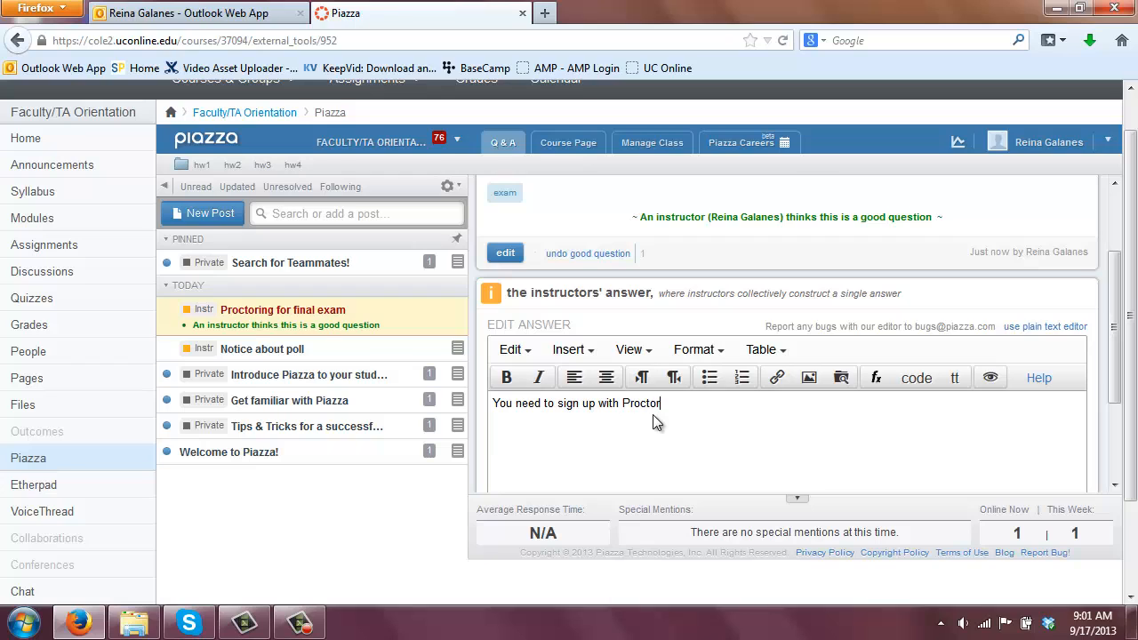
pyautogui.write('U no later than three days b')
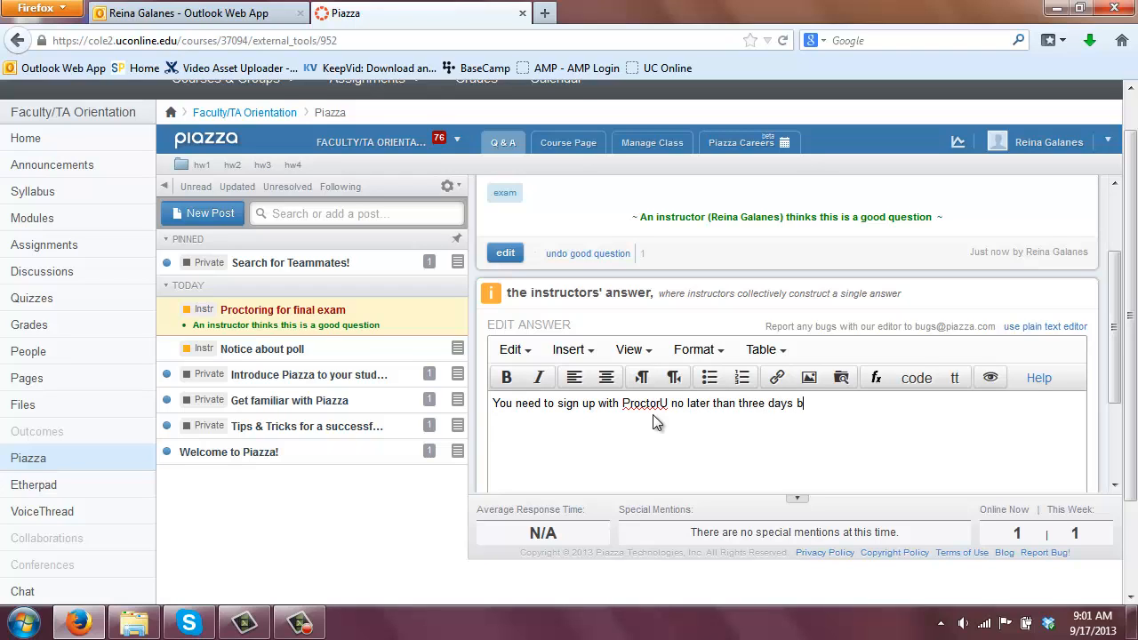
pyautogui.write('efore the final exam. and s')
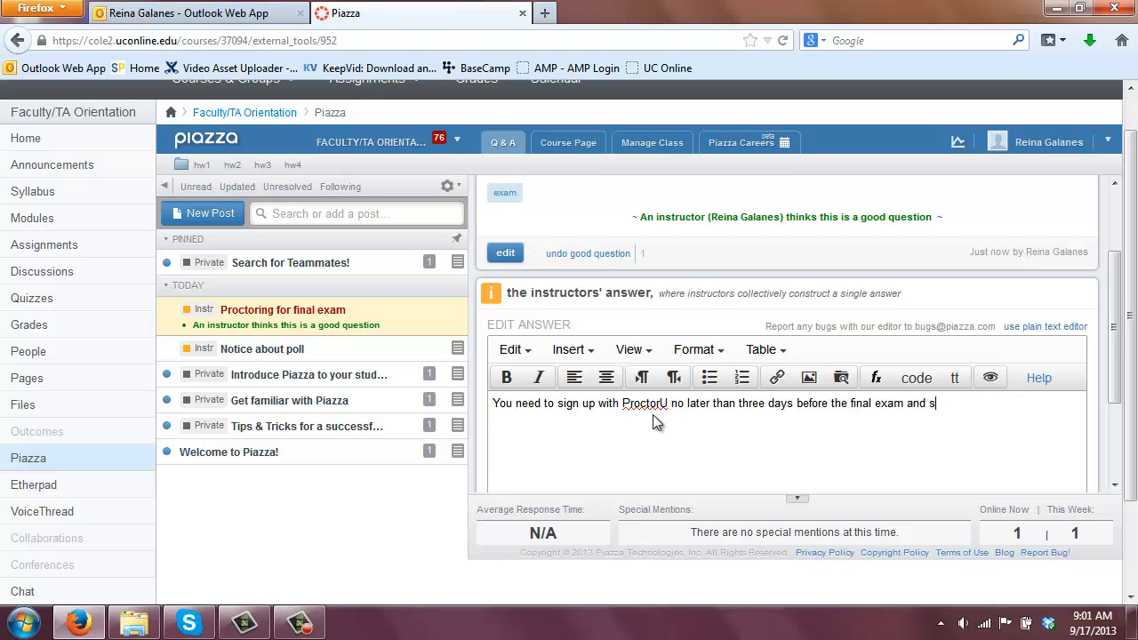
pyautogui.write('chedule an appointment')
pyautogui.press('BackSpace')
pyautogui.press('BackSpace')
pyautogui.press('BackSpace')
pyautogui.press('BackSpace')
pyautogui.press('BackSpace')
pyautogui.press('BackSpace')
pyautogui.write('intment time.')
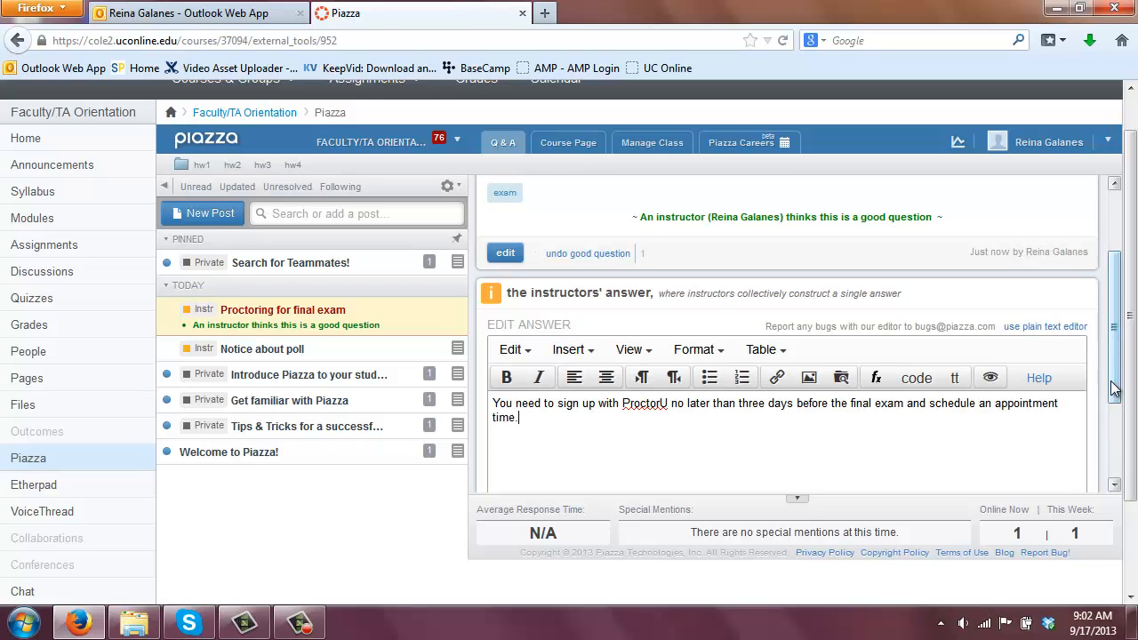
pyautogui.scroll(-3, 1116, 418)
pyautogui.click(515, 465)
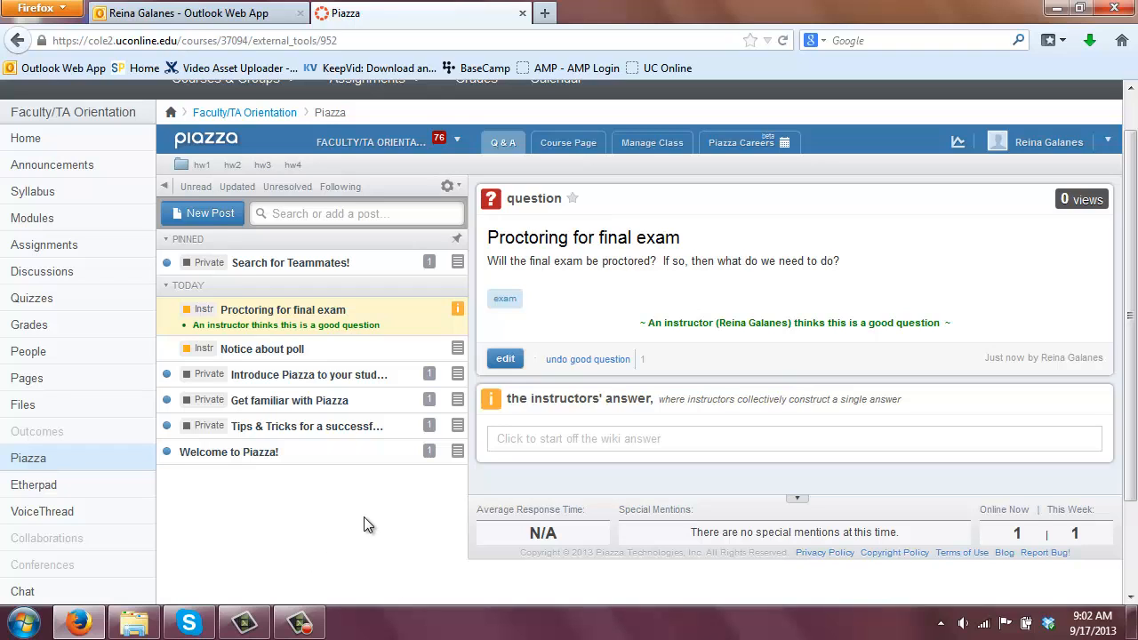
# Open the Piazza account settings and look over the personal settings and the email settings of each class
pyautogui.scroll(1, 1047, 280)
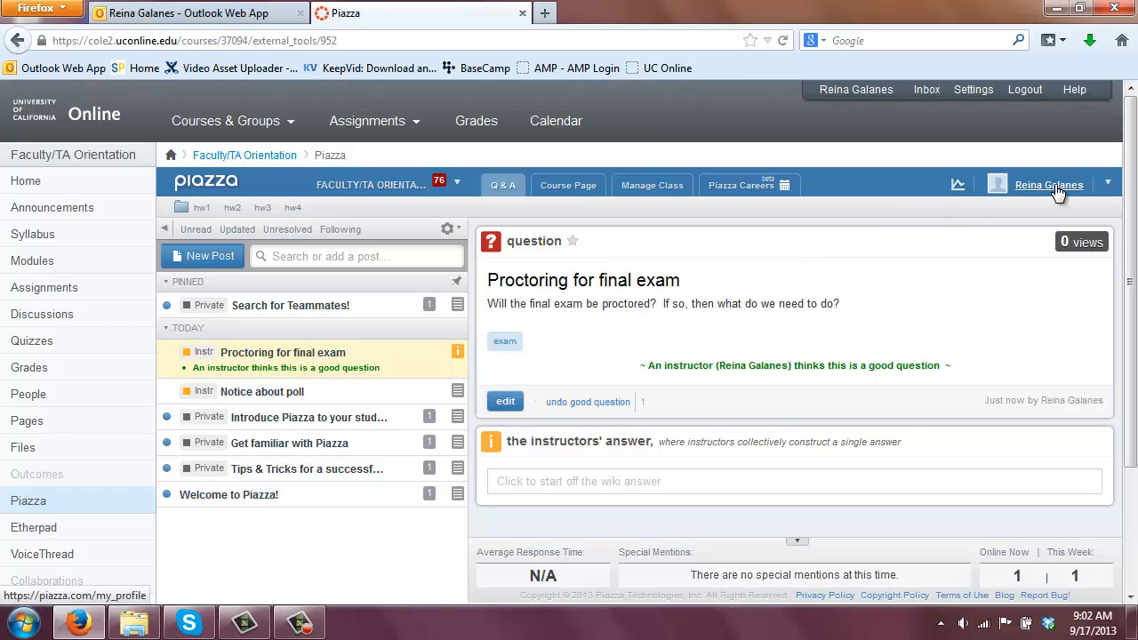
pyautogui.click(1109, 185)
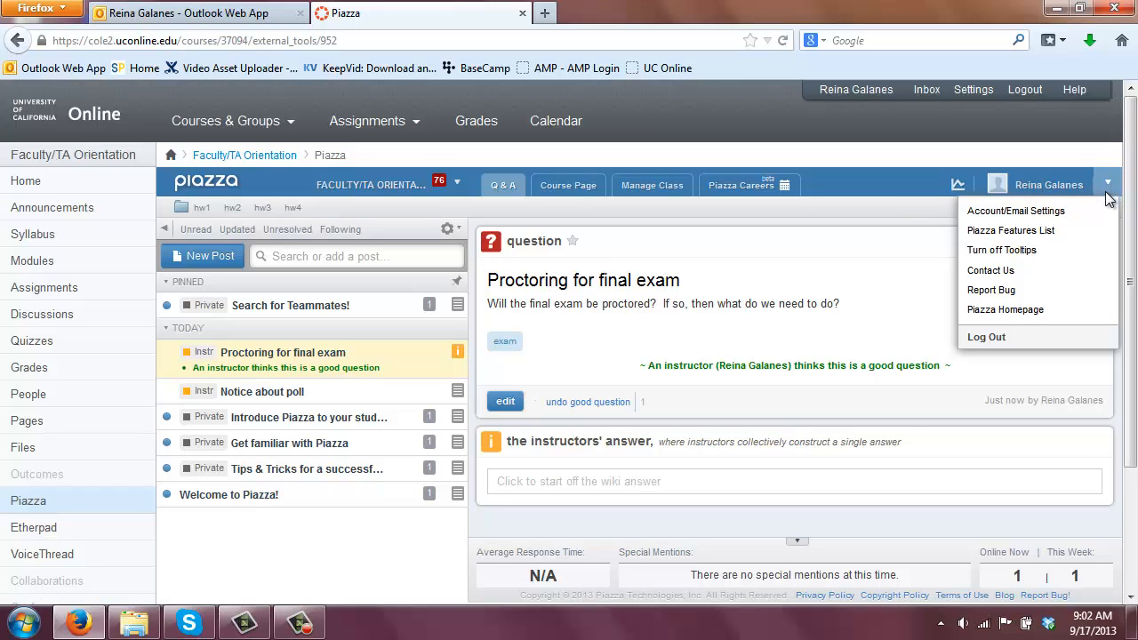
pyautogui.click(1051, 213)
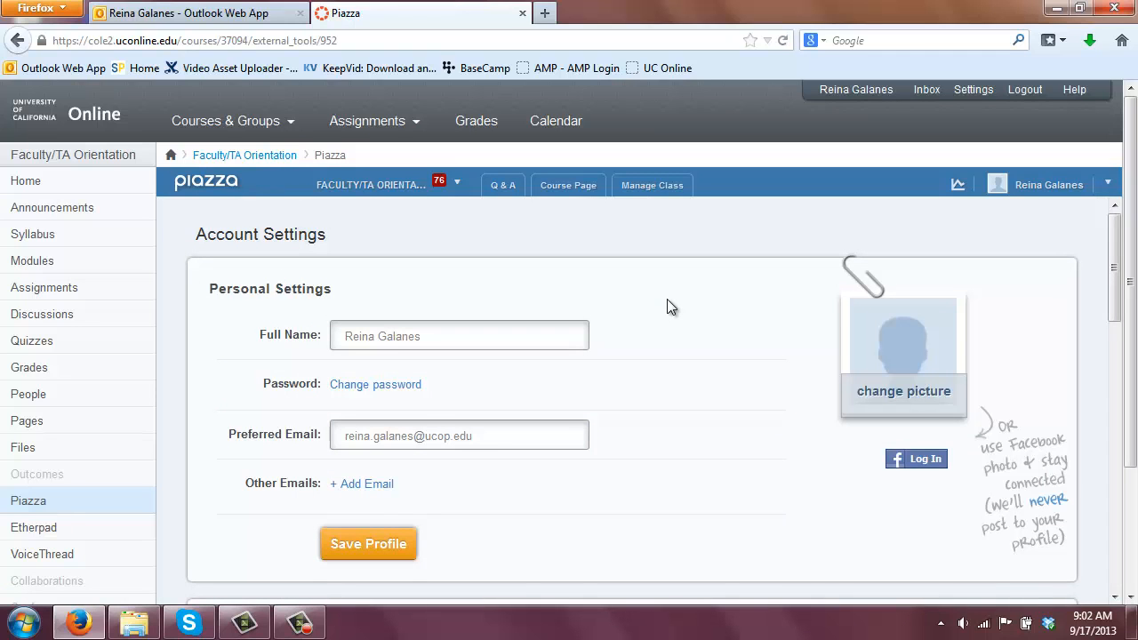
pyautogui.scroll(-3, 667, 308)
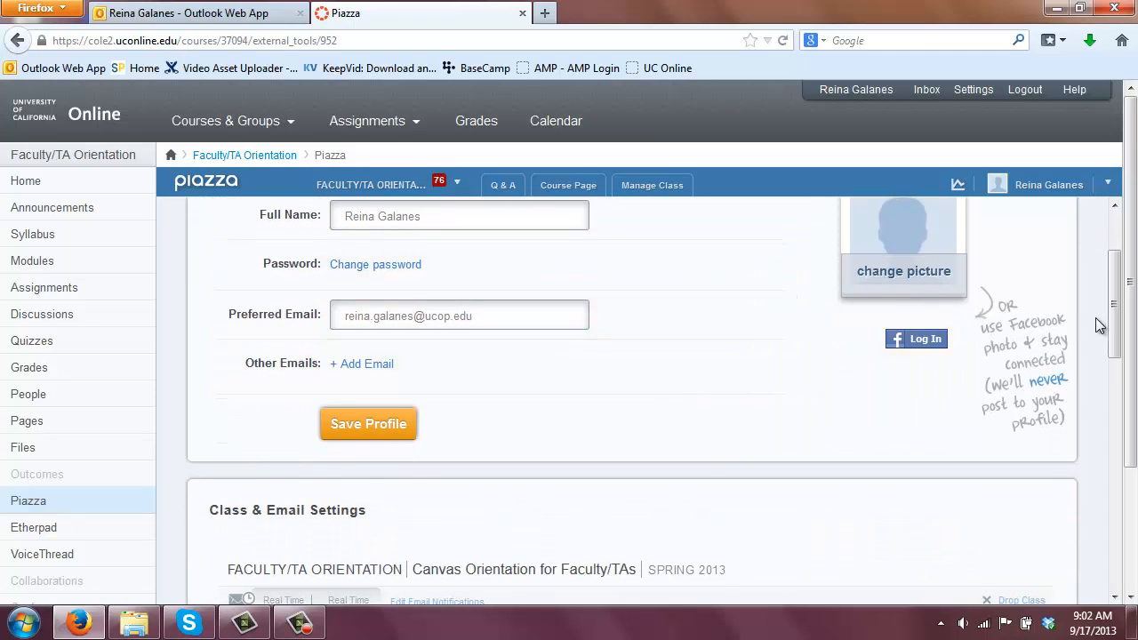
pyautogui.moveTo(487, 329)
pyautogui.moveTo(1118, 279); pyautogui.dragTo(1129, 365)
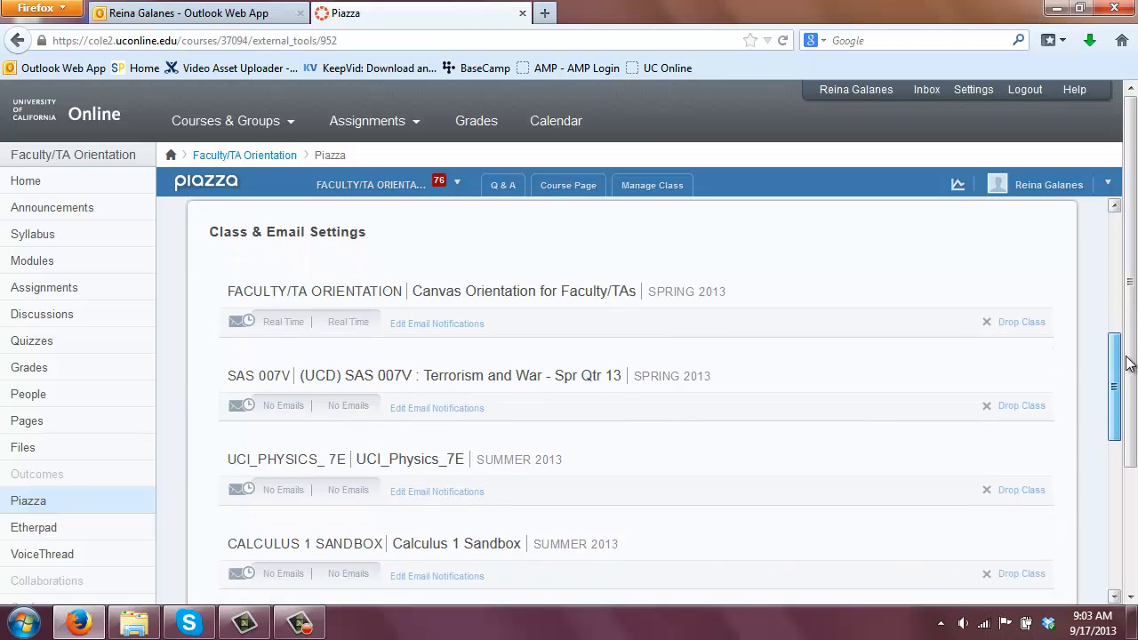
pyautogui.moveTo(1127, 362); pyautogui.dragTo(1118, 492)
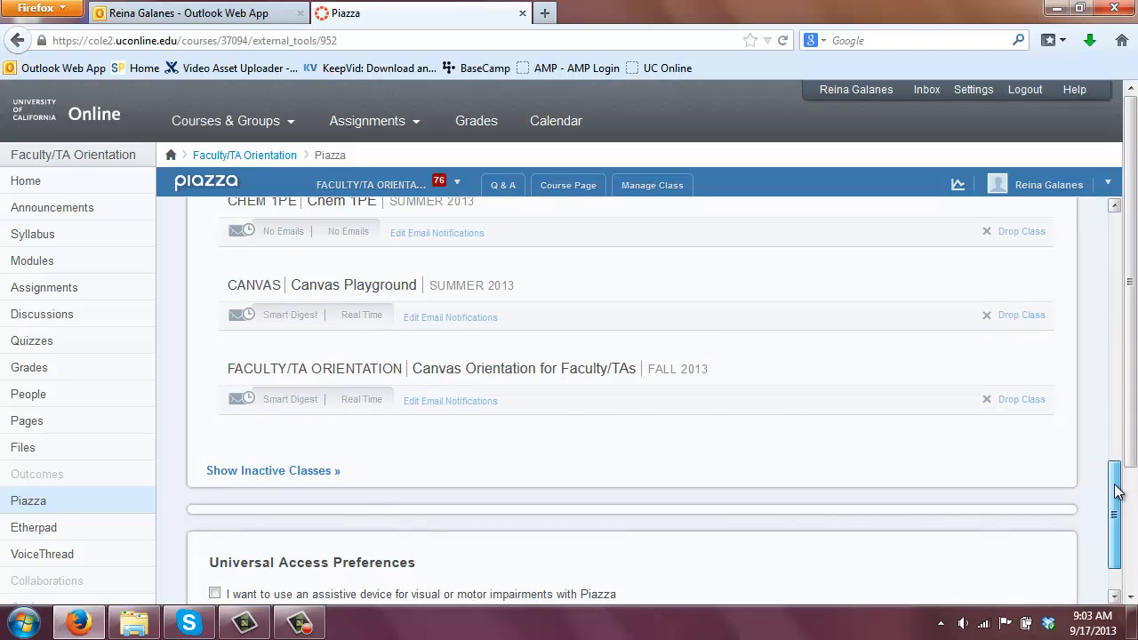
pyautogui.moveTo(1118, 491); pyautogui.dragTo(1118, 495)
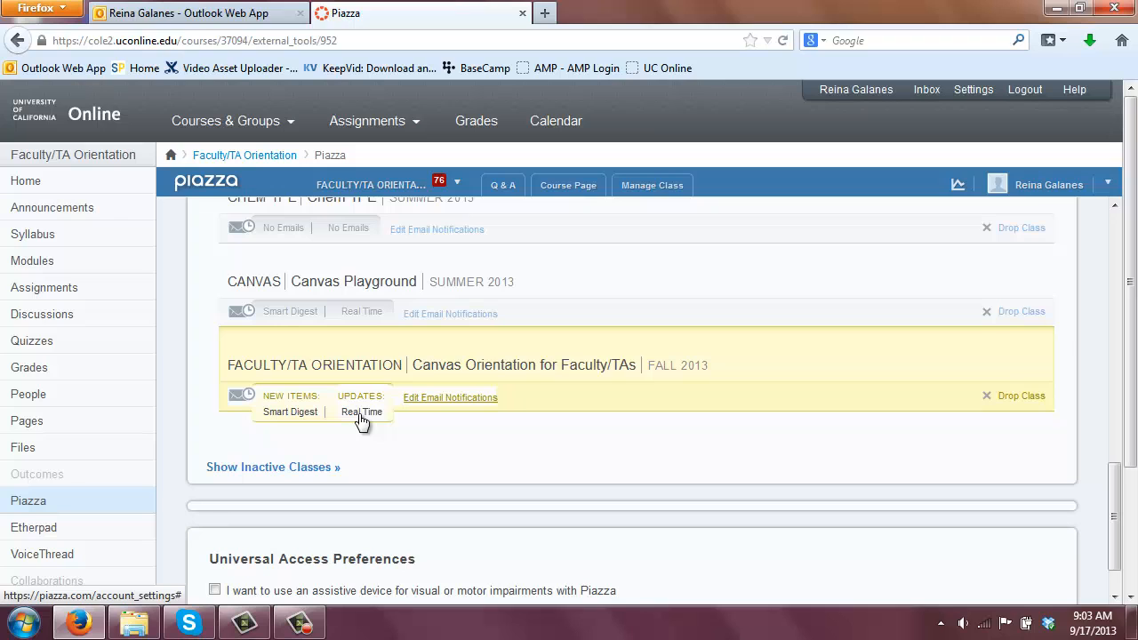
# Set the Fall 2013 Faculty/TA Orientation email notifications to No Emails for both new posts and followed updates, and save the settings
pyautogui.click(449, 399)
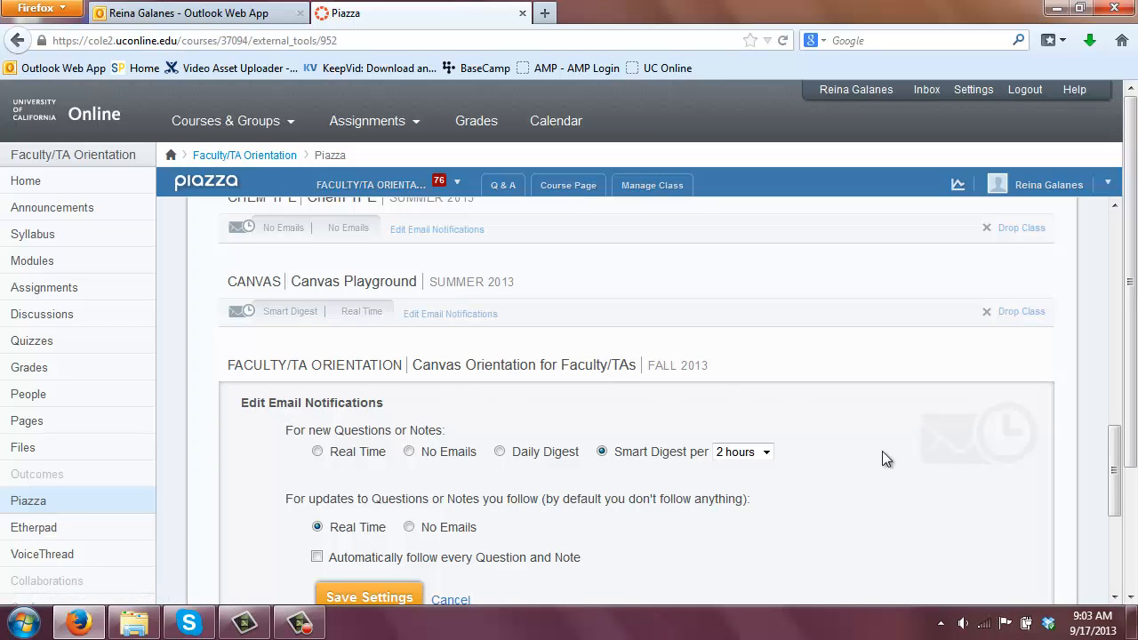
pyautogui.scroll(-3, 800, 435)
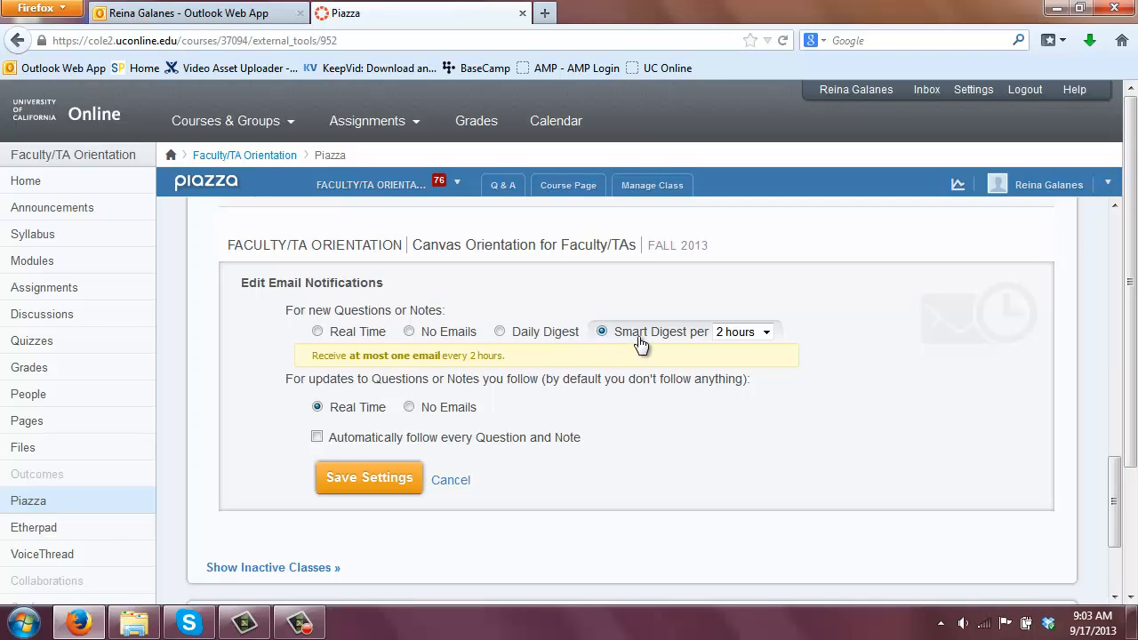
pyautogui.click(768, 331)
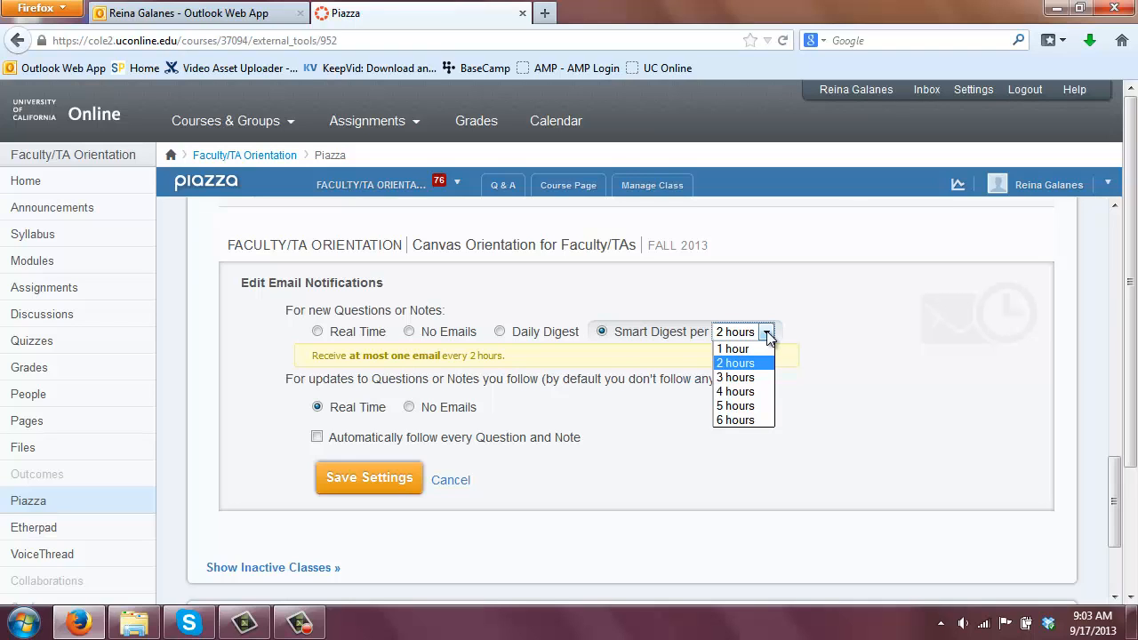
pyautogui.click(768, 333)
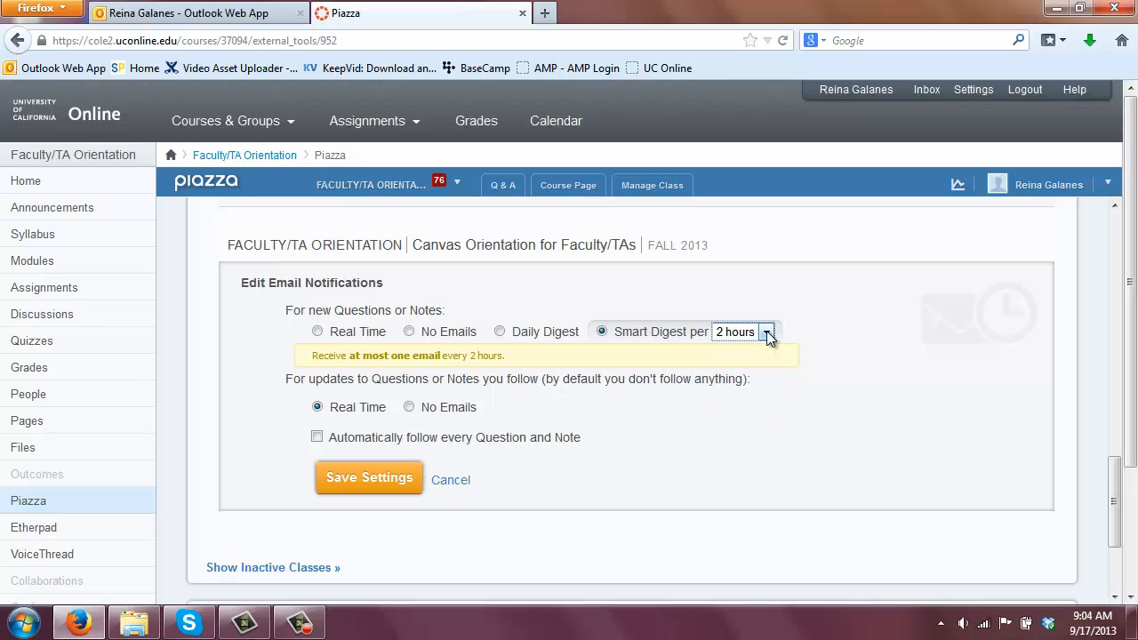
pyautogui.click(409, 333)
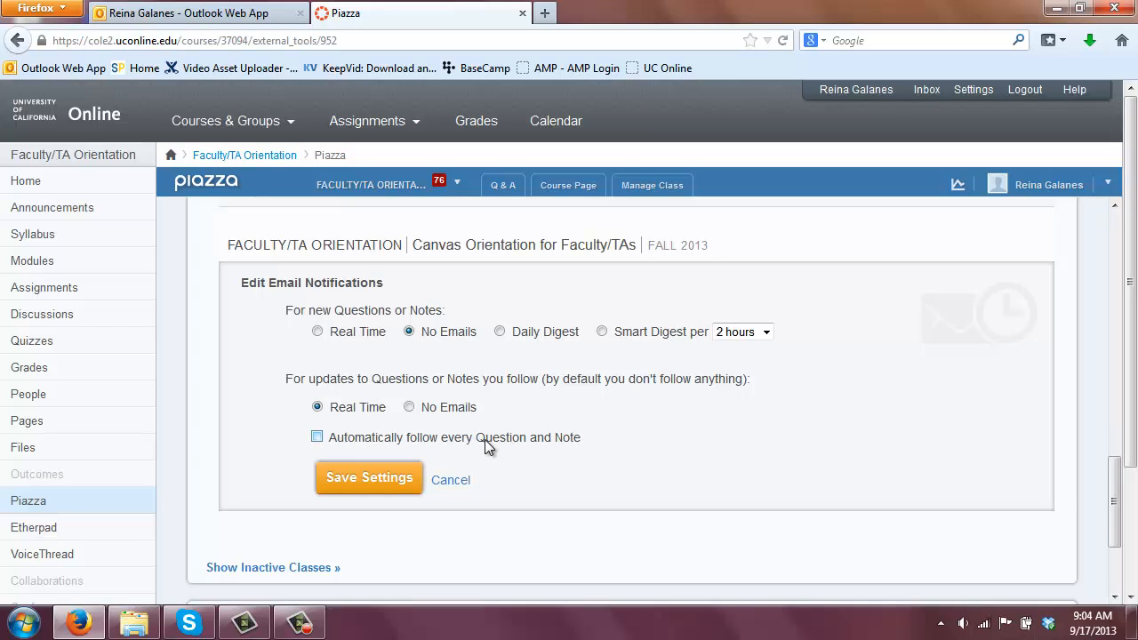
pyautogui.click(409, 407)
pyautogui.click(373, 478)
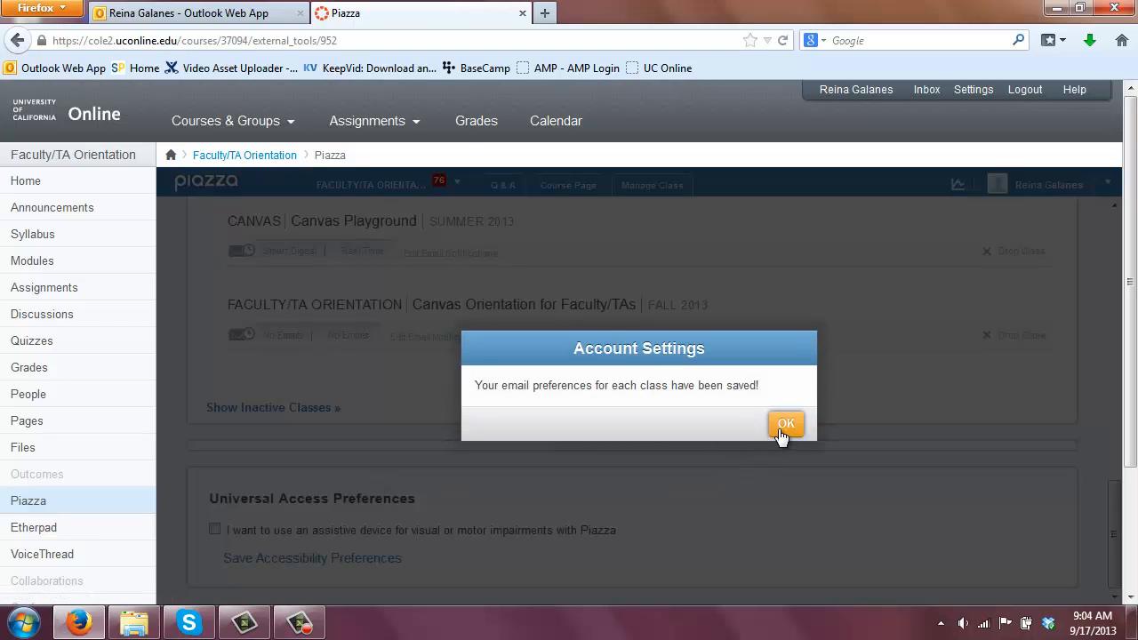
pyautogui.click(784, 425)
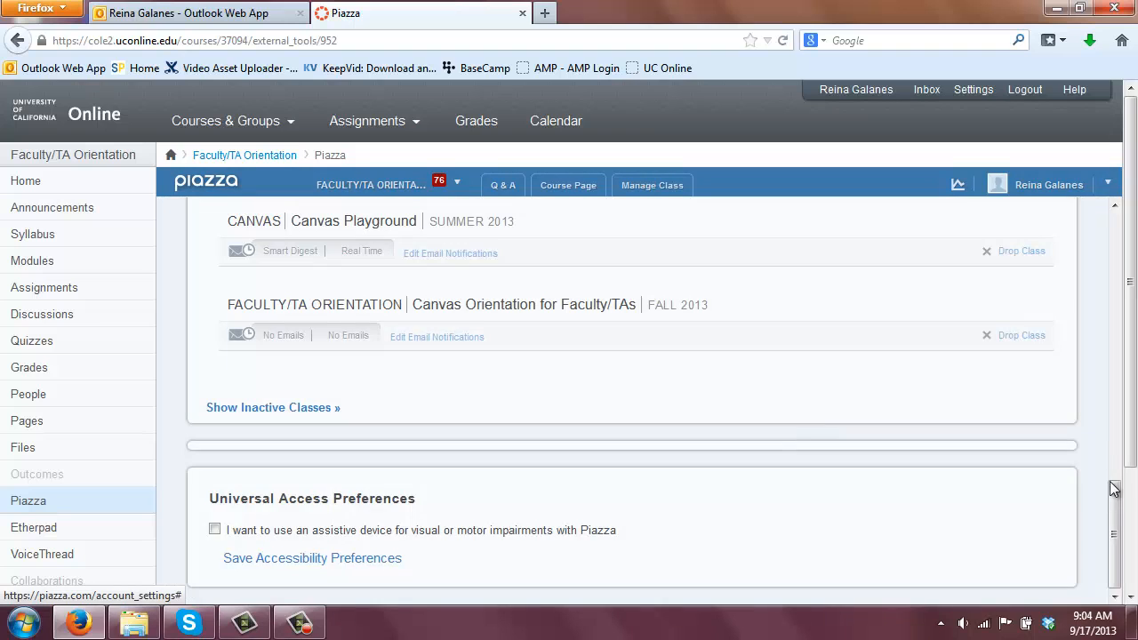
# Open the class statistics report and switch the usage trends chart to Posts per day
pyautogui.moveTo(1114, 534); pyautogui.dragTo(1114, 258)
pyautogui.click(1107, 184)
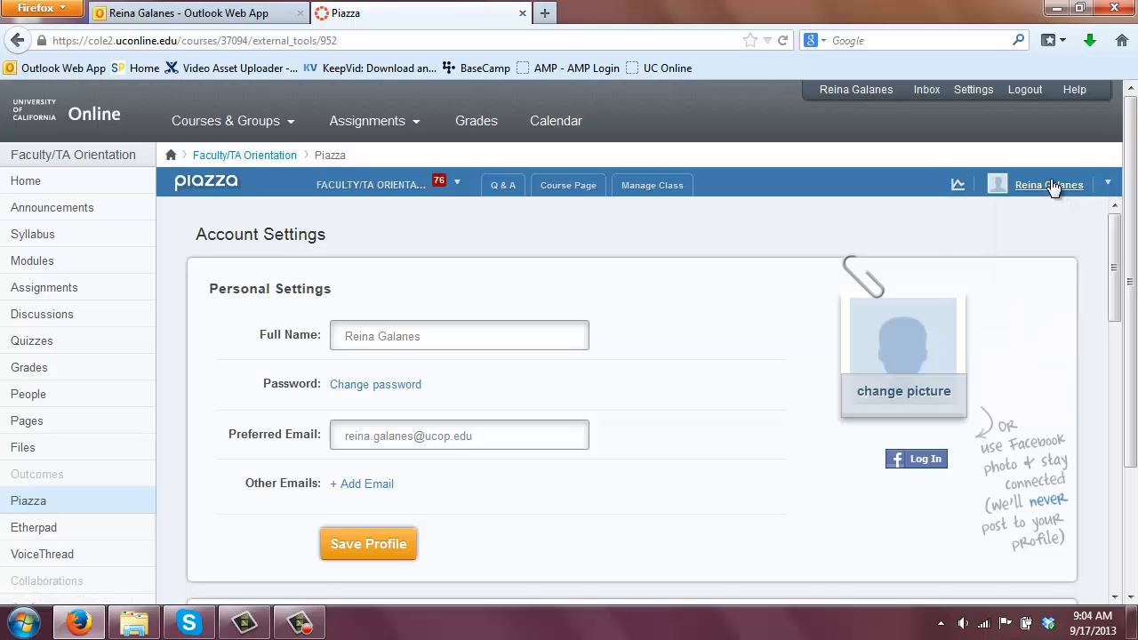
pyautogui.click(957, 189)
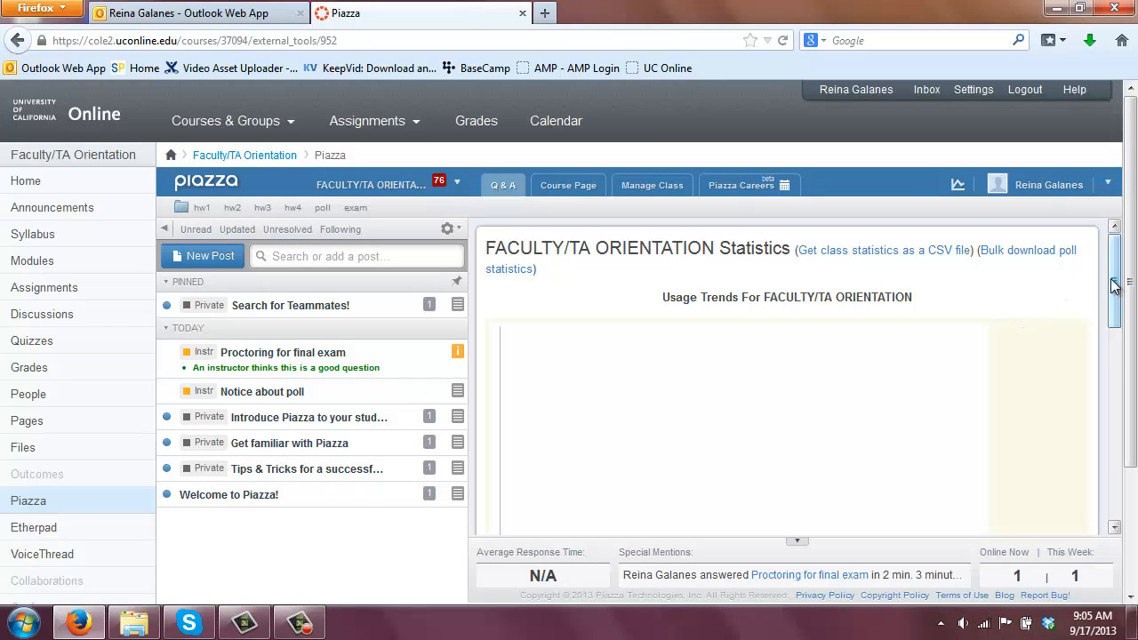
pyautogui.moveTo(1111, 282); pyautogui.dragTo(1126, 331)
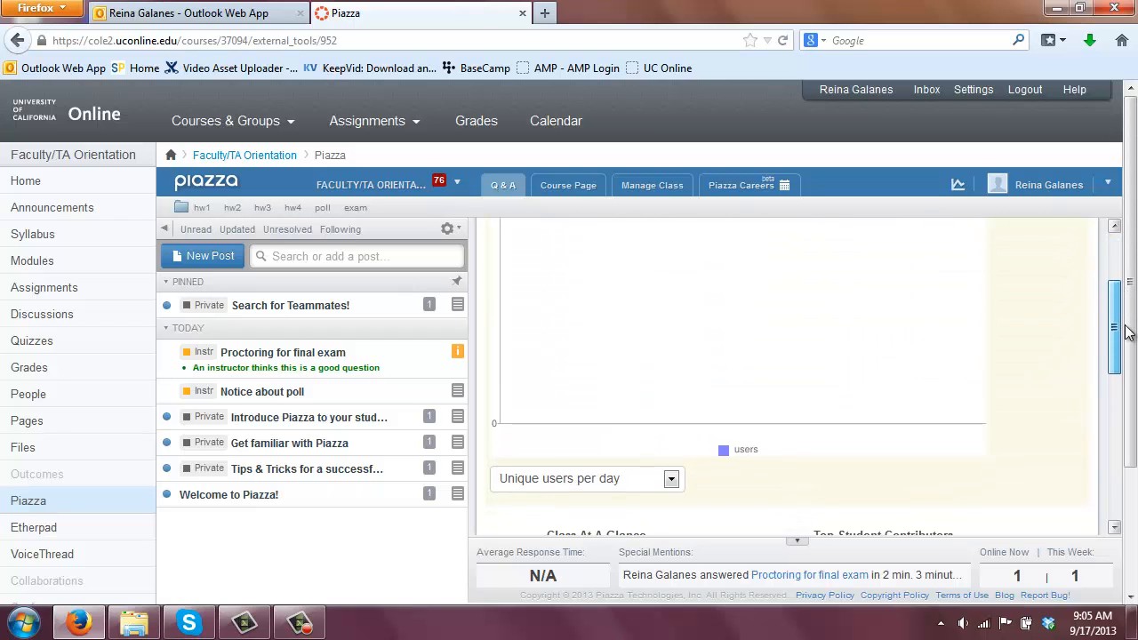
pyautogui.click(673, 480)
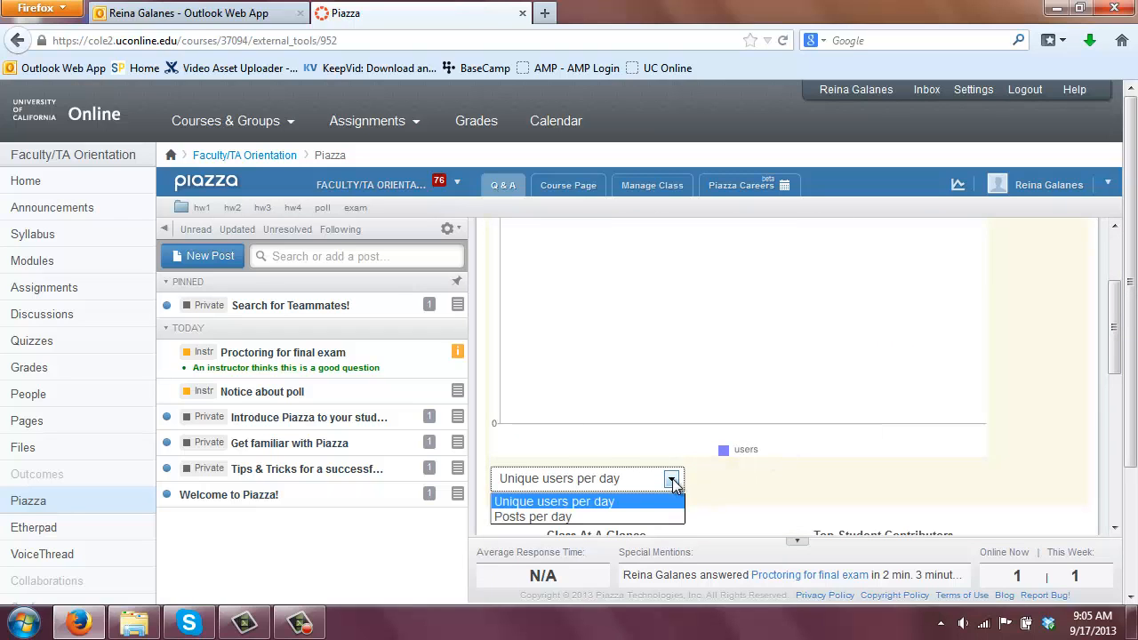
pyautogui.click(553, 519)
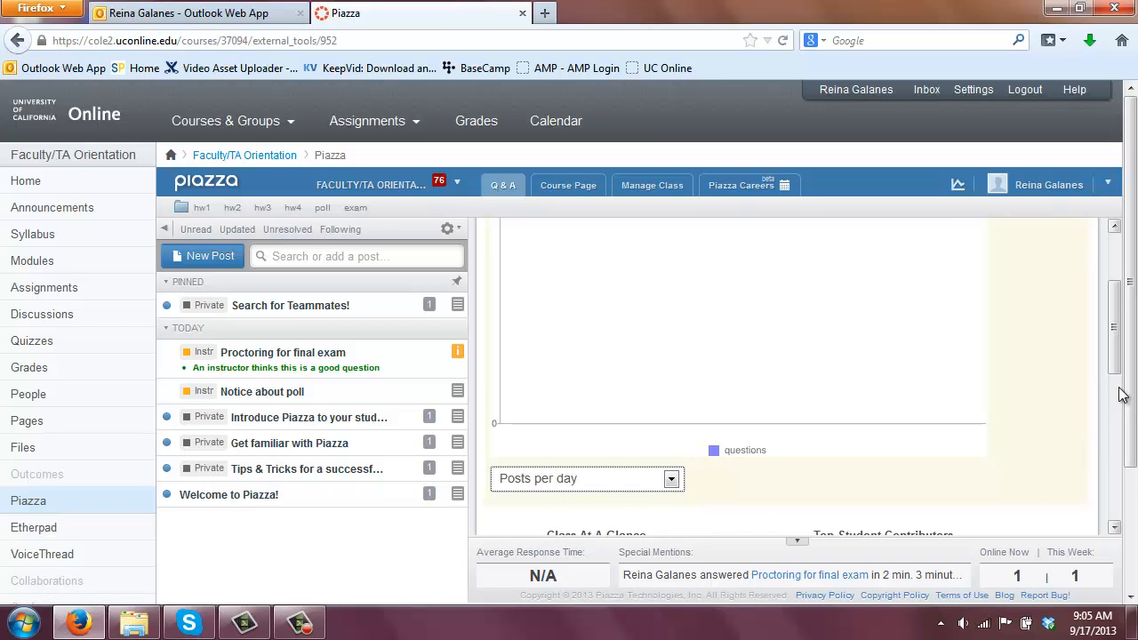
# Examine the Class At A Glance figures and the Instructor Participation Report in the class statistics
pyautogui.moveTo(1112, 371); pyautogui.dragTo(1117, 452)
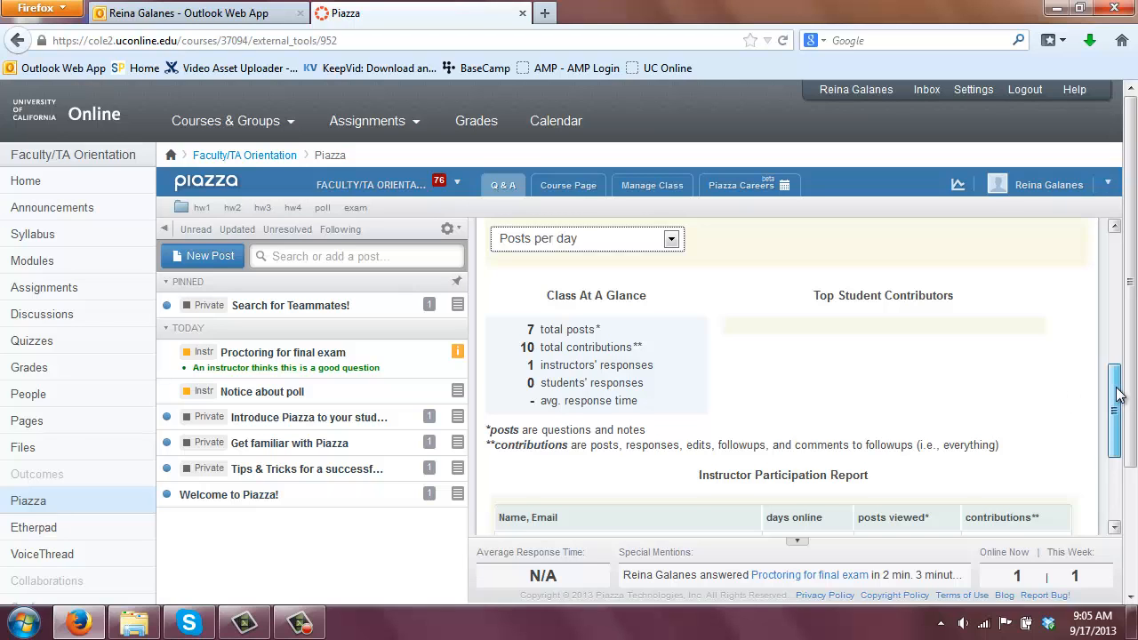
pyautogui.moveTo(1117, 382); pyautogui.dragTo(1118, 464)
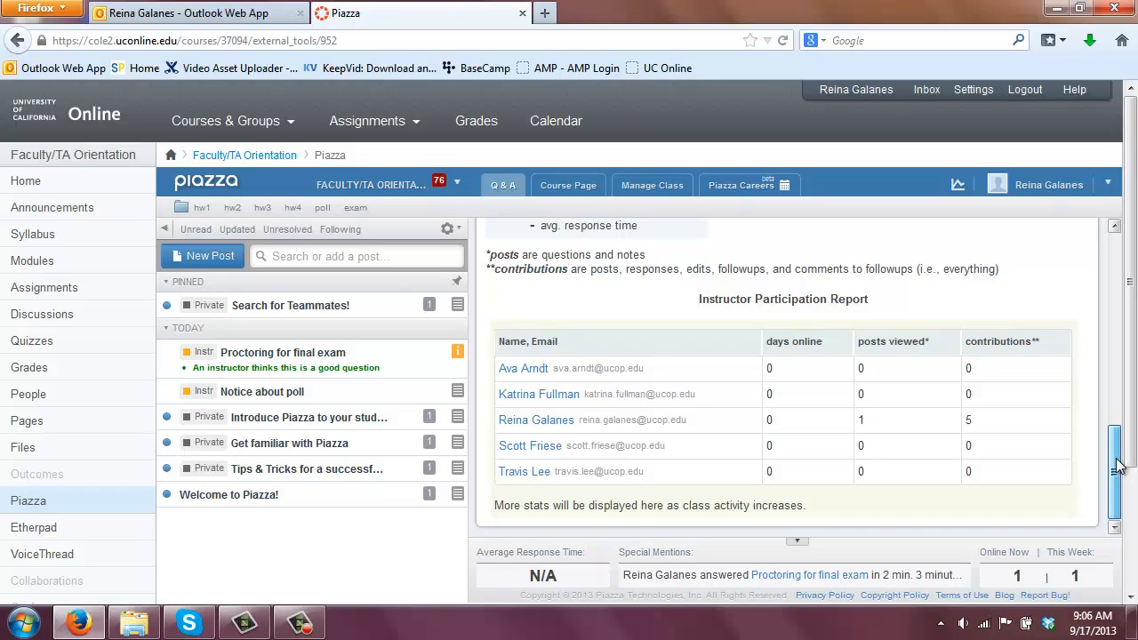
pyautogui.scroll(5, 1119, 322)
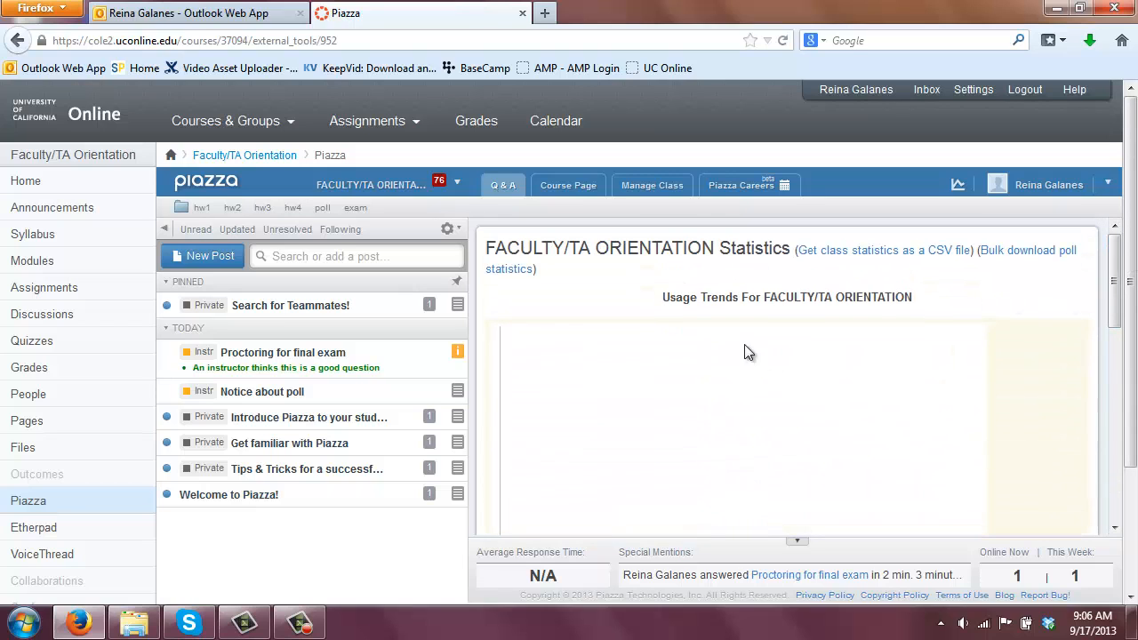
# Request the class statistics as a CSV file and cancel the download
pyautogui.click(882, 253)
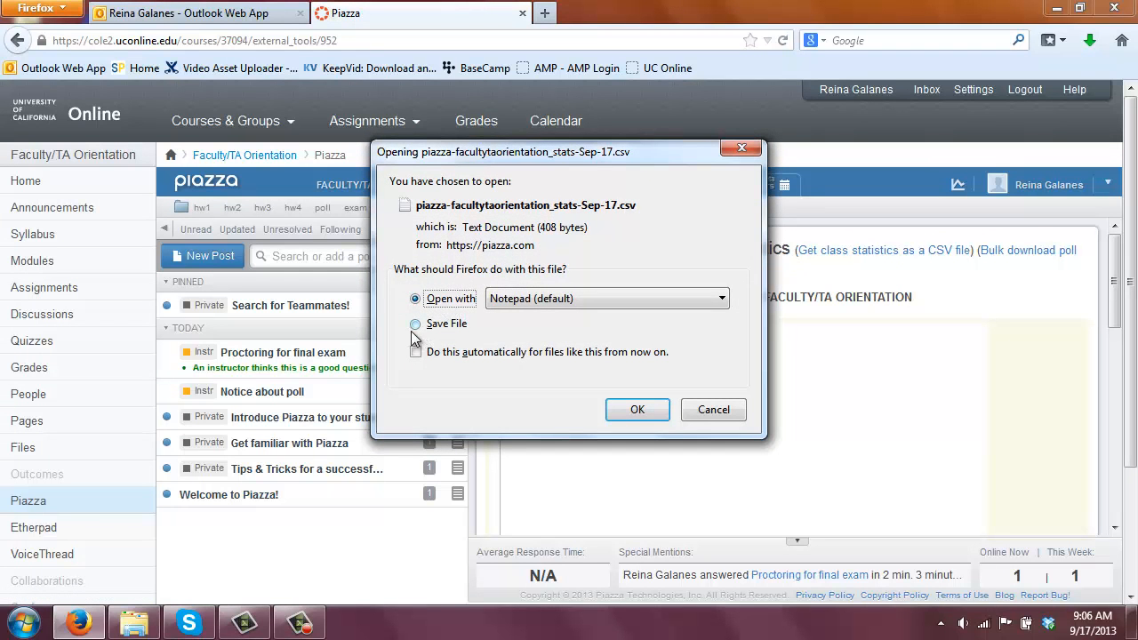
pyautogui.click(704, 411)
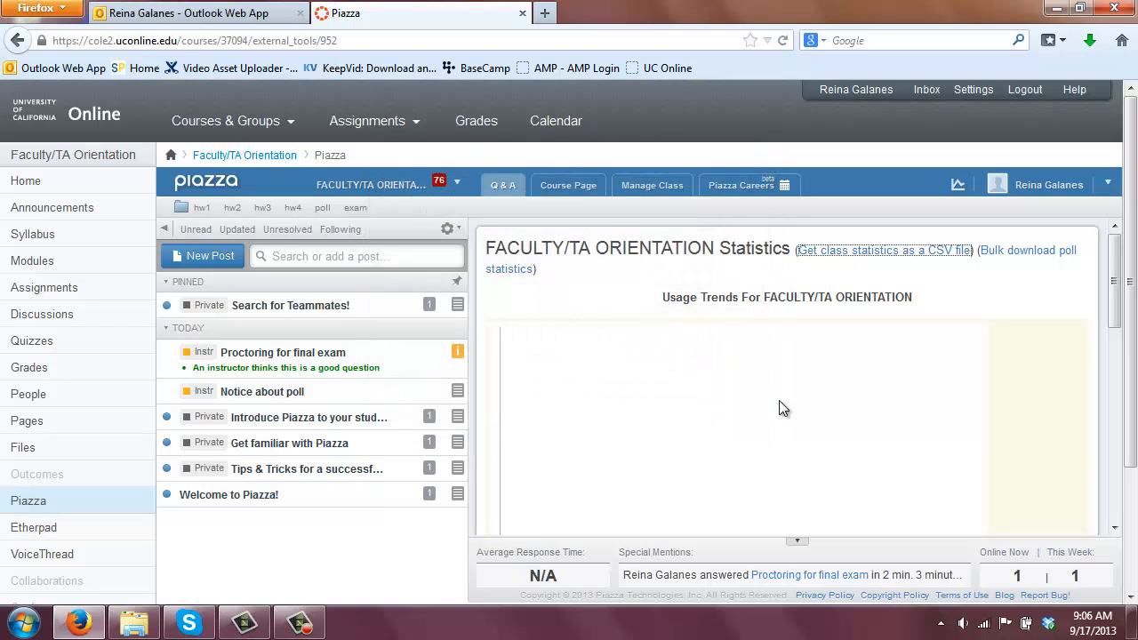
pyautogui.click(1118, 280)
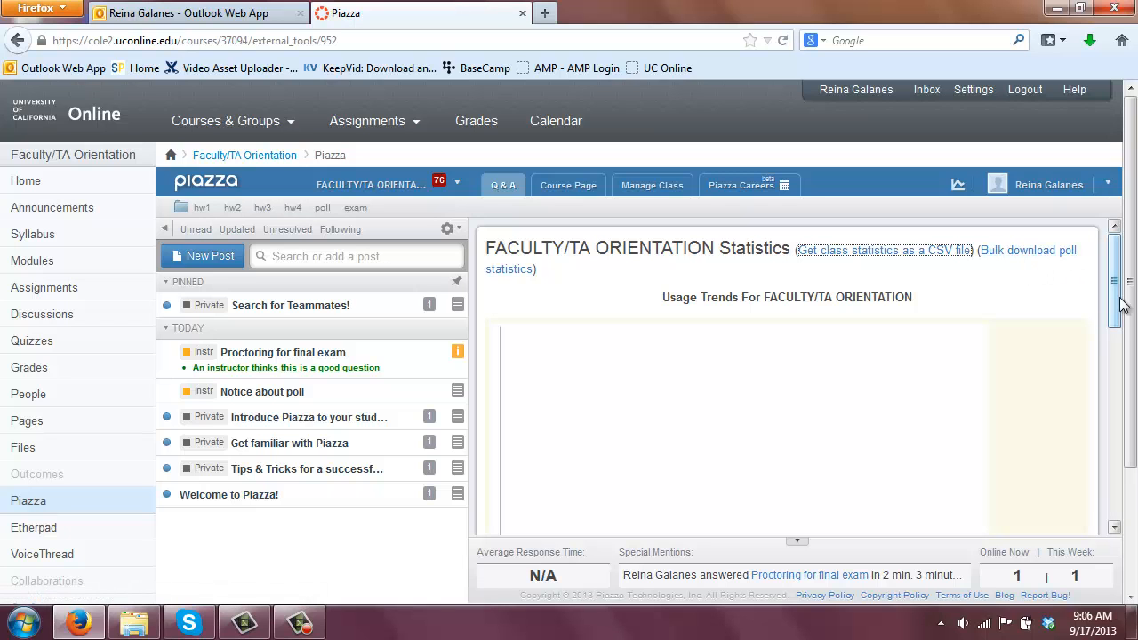
pyautogui.moveTo(1118, 302)
pyautogui.mouseDown()
pyautogui.moveTo(1129, 540)
pyautogui.moveTo(1133, 289)
pyautogui.mouseUp()
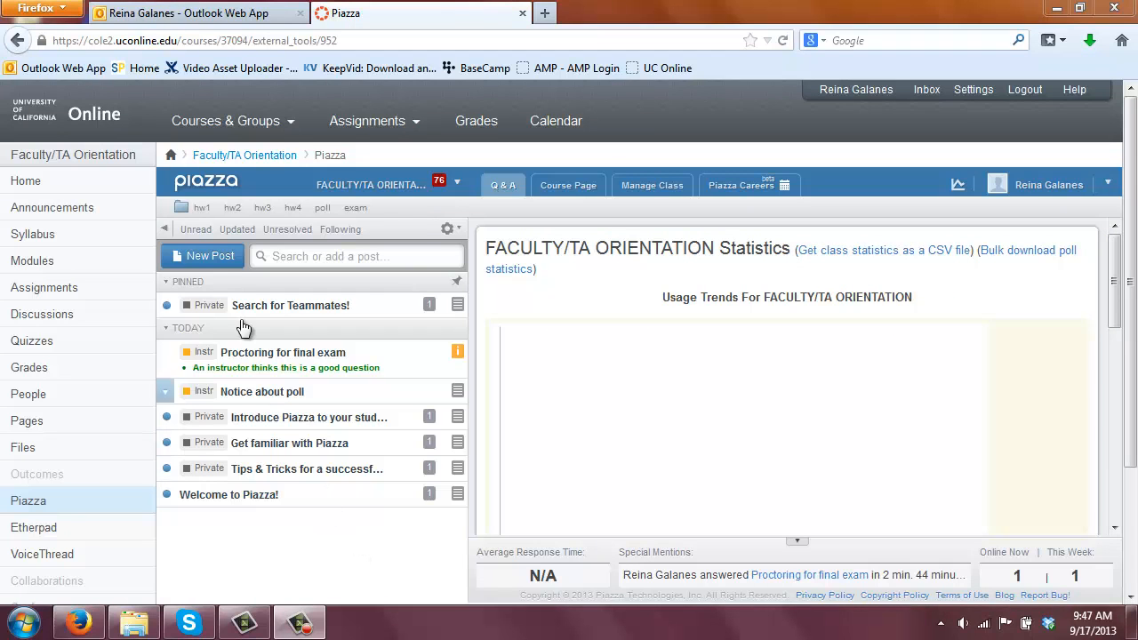
# Start a new note to the entire class in the "other" folder with the summary "Insert a file and an image"
pyautogui.click(207, 260)
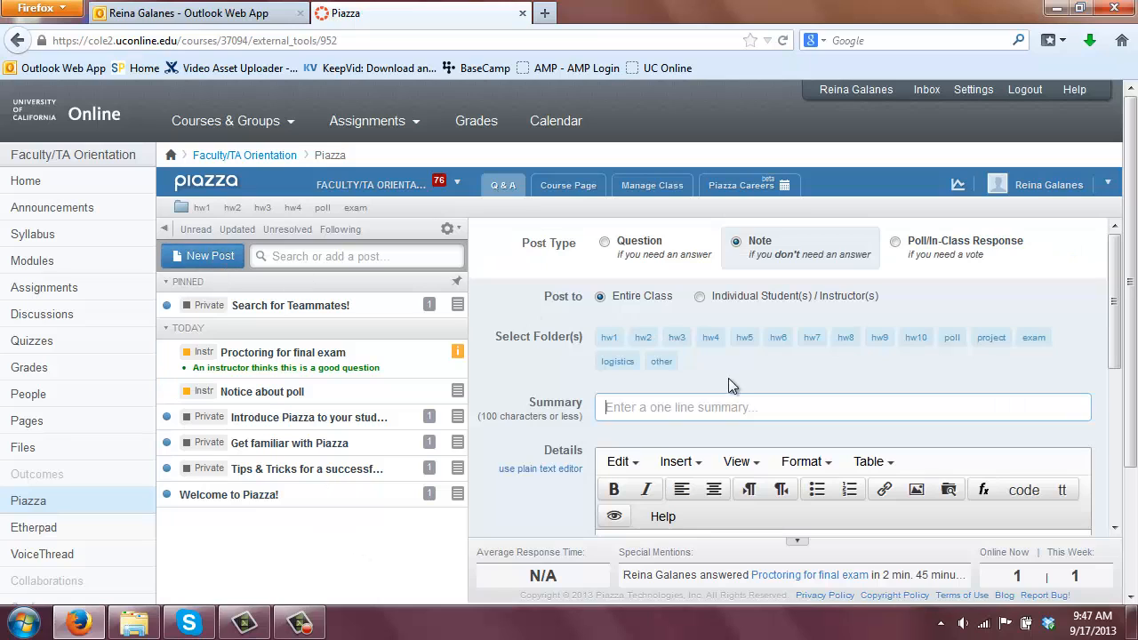
pyautogui.click(658, 361)
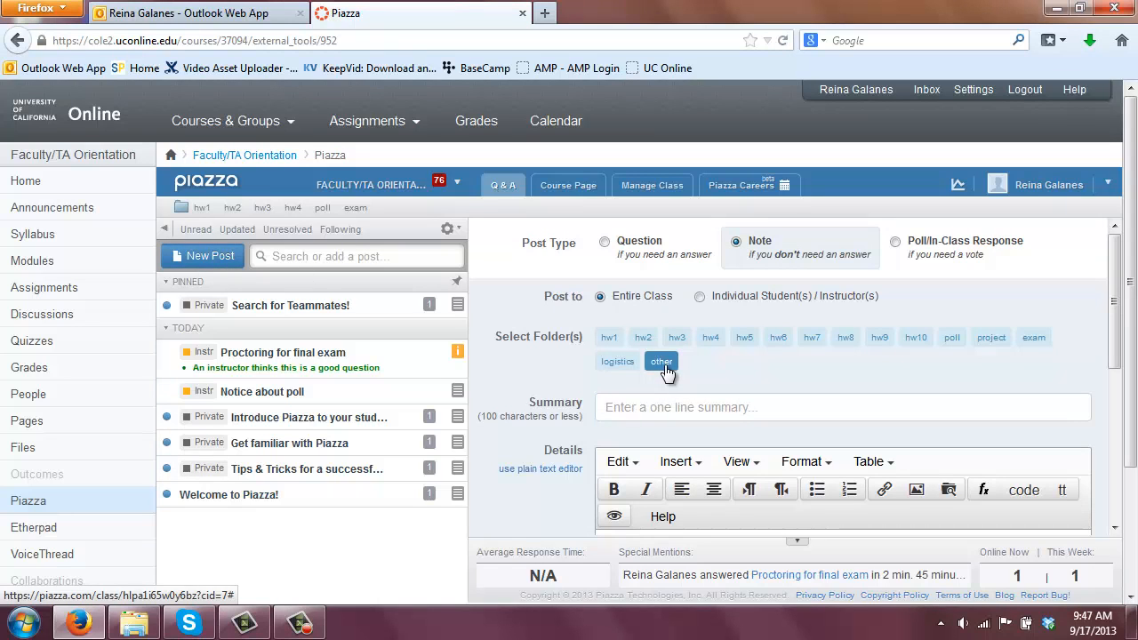
pyautogui.click(652, 407)
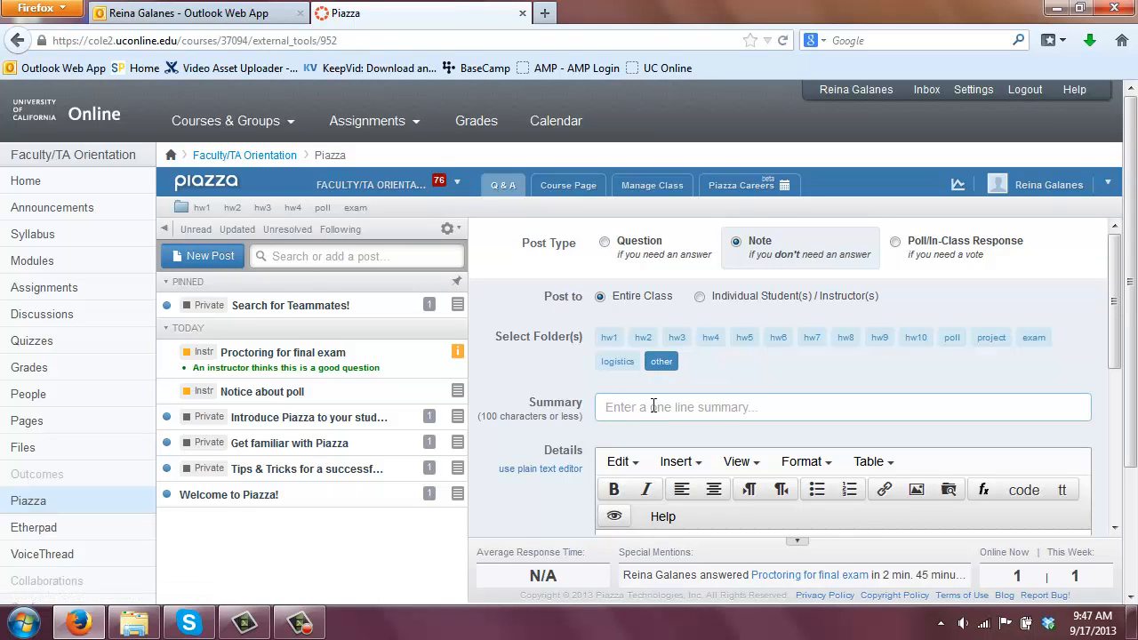
pyautogui.write('Insert a file')
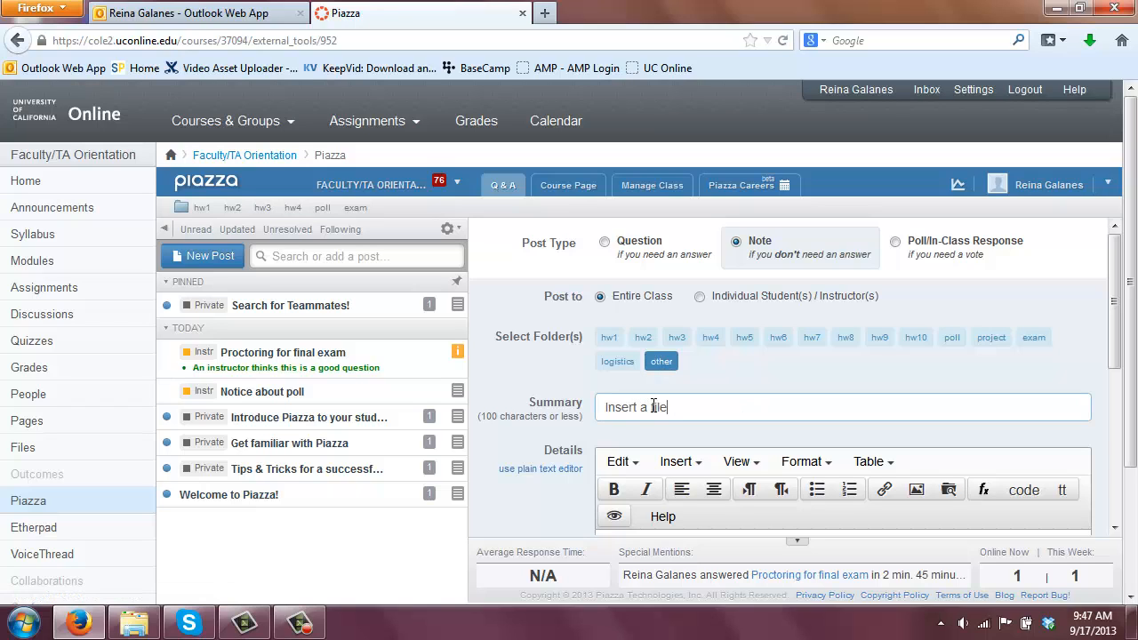
pyautogui.write(' and an aimage')
pyautogui.press('BackSpace')
pyautogui.press('BackSpace')
pyautogui.press('BackSpace')
pyautogui.press('BackSpace')
pyautogui.press('BackSpace')
pyautogui.press('BackSpace')
pyautogui.write('image')
# Upload Breakout_Rooms_Procedures from My Documents and insert it as a file in the note's details
pyautogui.moveTo(1111, 313); pyautogui.dragTo(1120, 366)
pyautogui.click(625, 436)
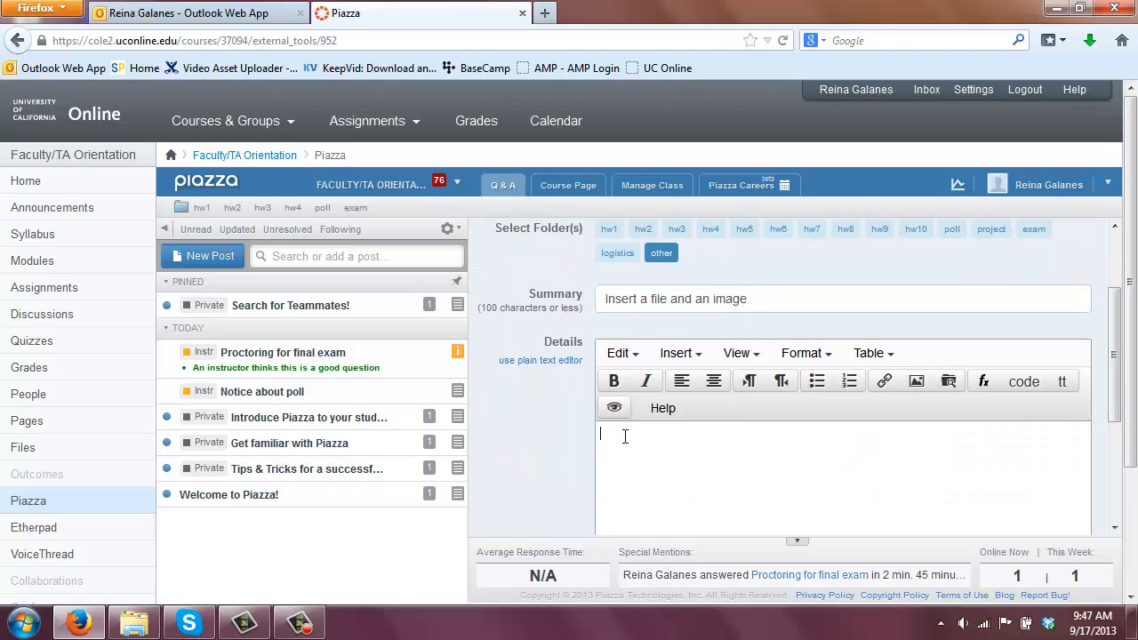
pyautogui.click(686, 354)
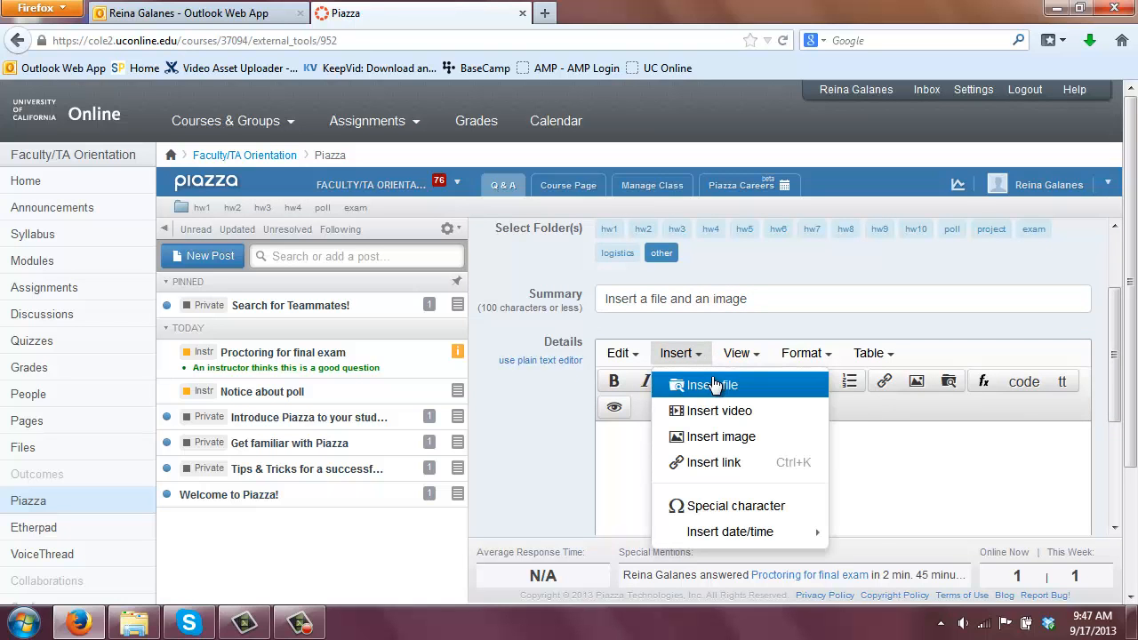
pyautogui.click(712, 384)
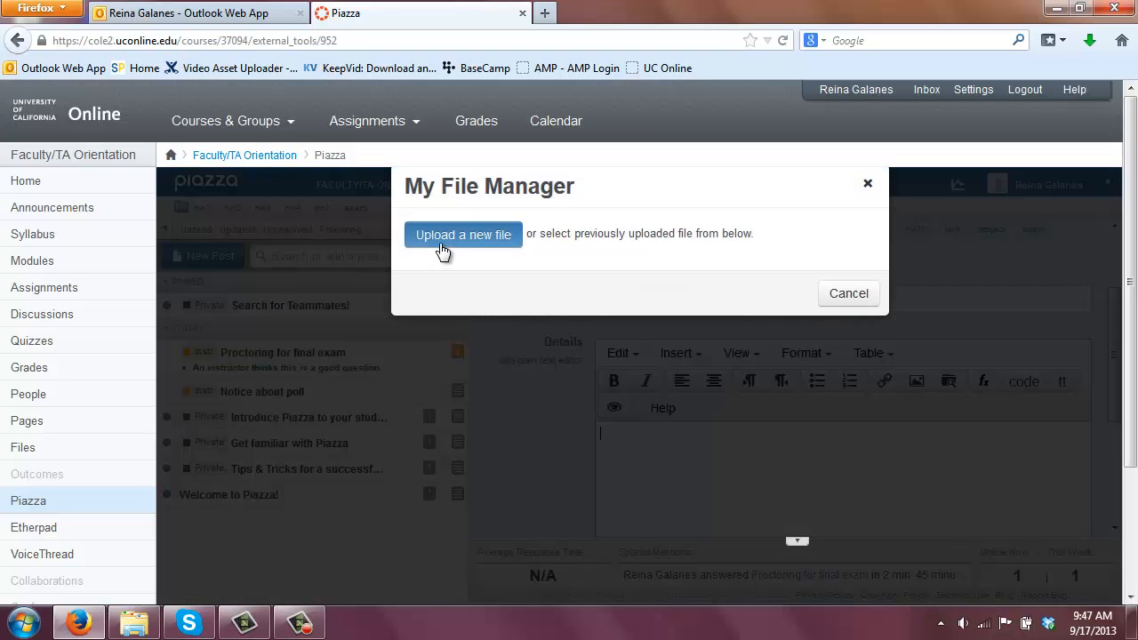
pyautogui.click(444, 241)
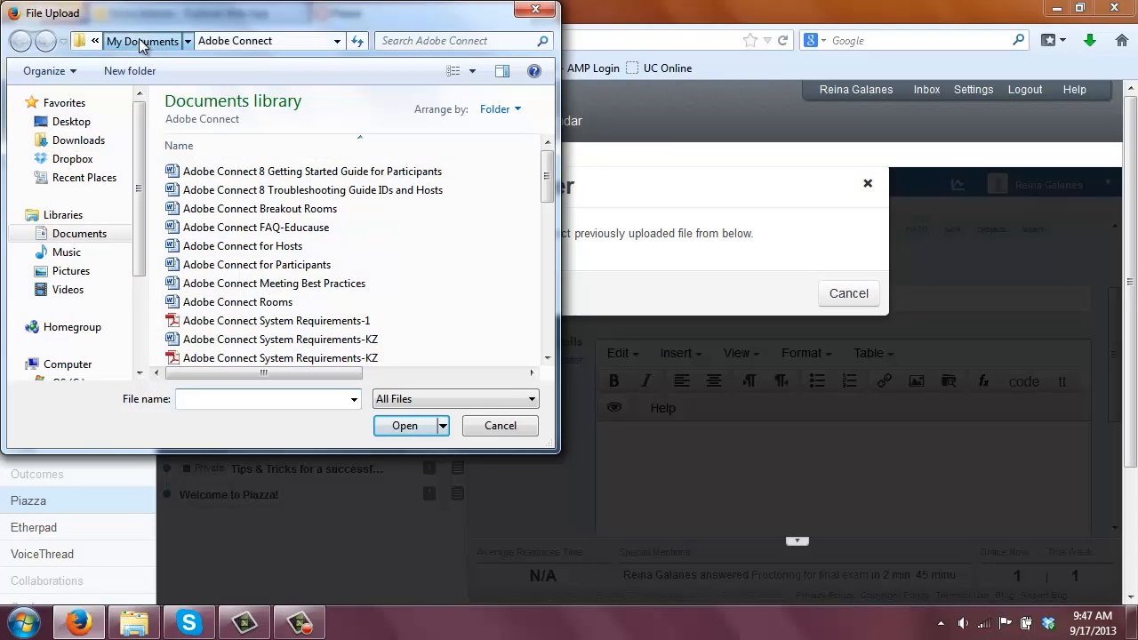
pyautogui.click(139, 42)
pyautogui.scroll(-15, 542, 222)
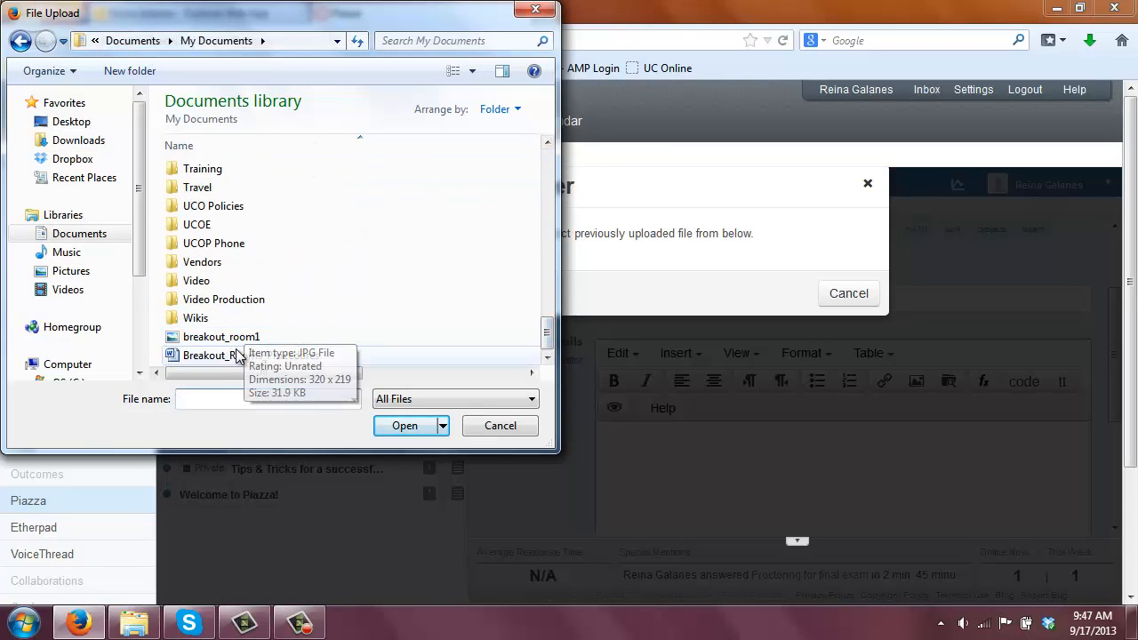
pyautogui.click(235, 355)
pyautogui.click(398, 425)
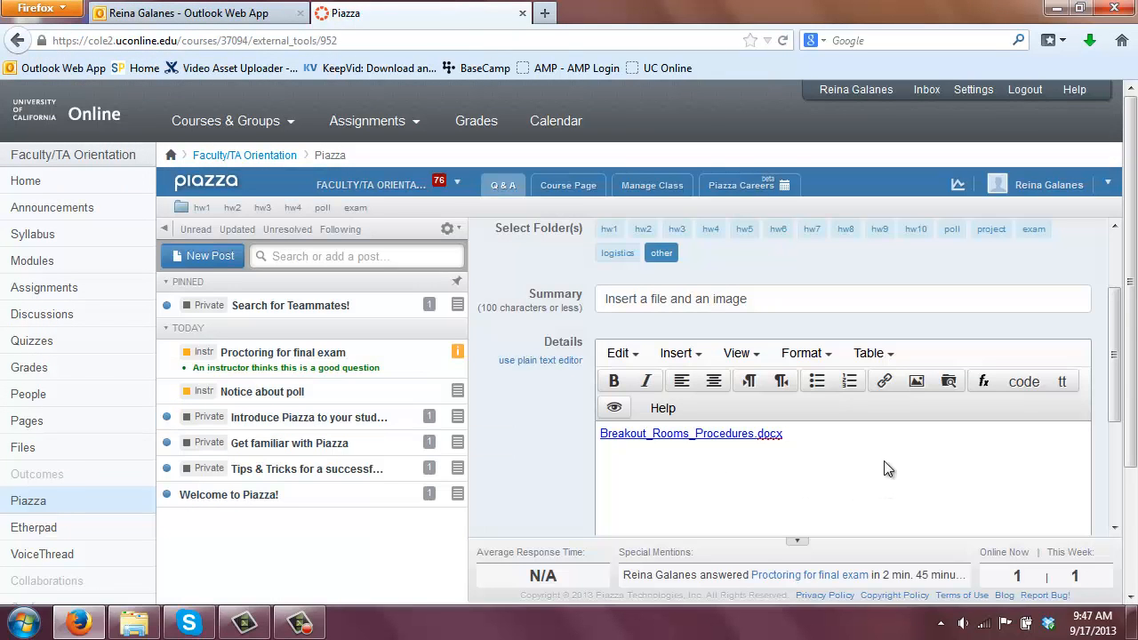
# Upload the breakout_room1 picture from My Documents and insert it as an image on a new line below the file link
pyautogui.press('Return')
pyautogui.click(698, 355)
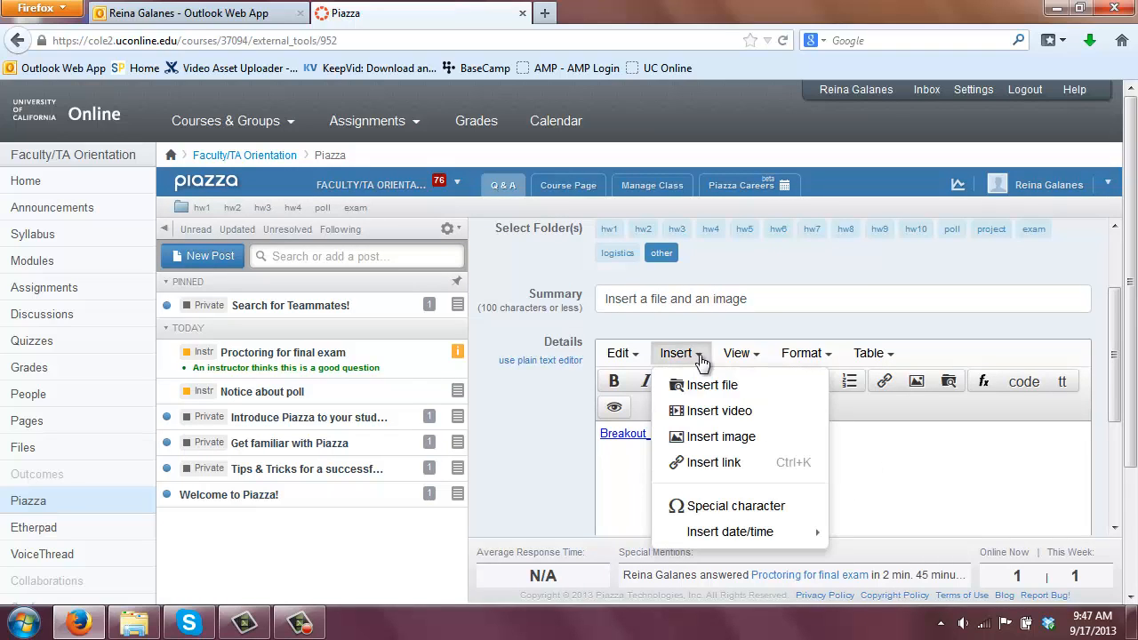
pyautogui.click(724, 436)
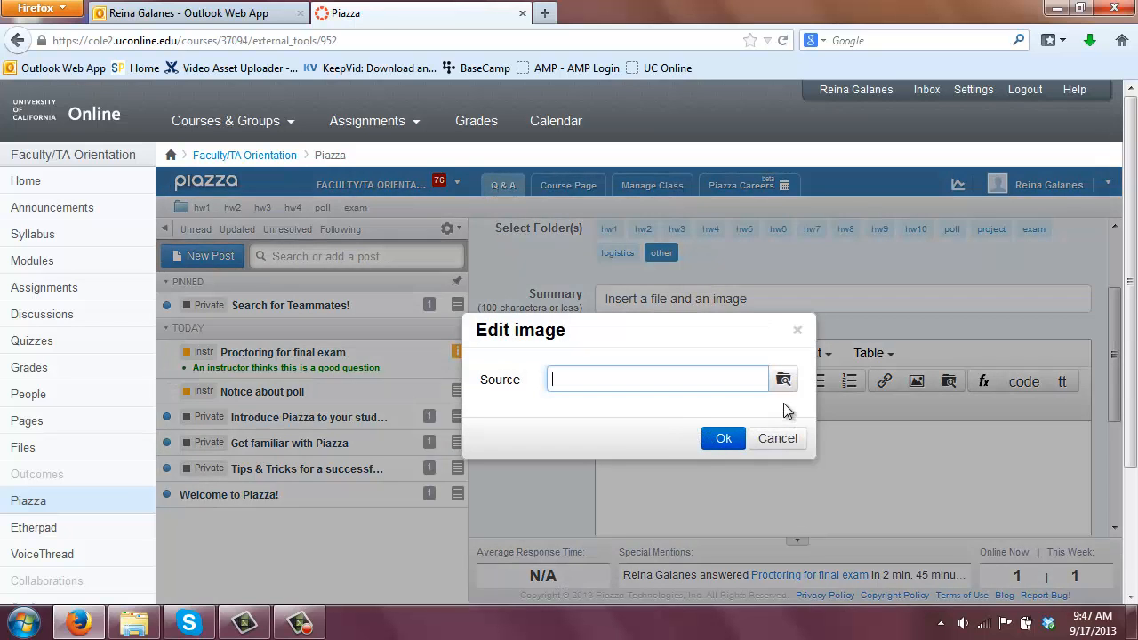
pyautogui.click(782, 380)
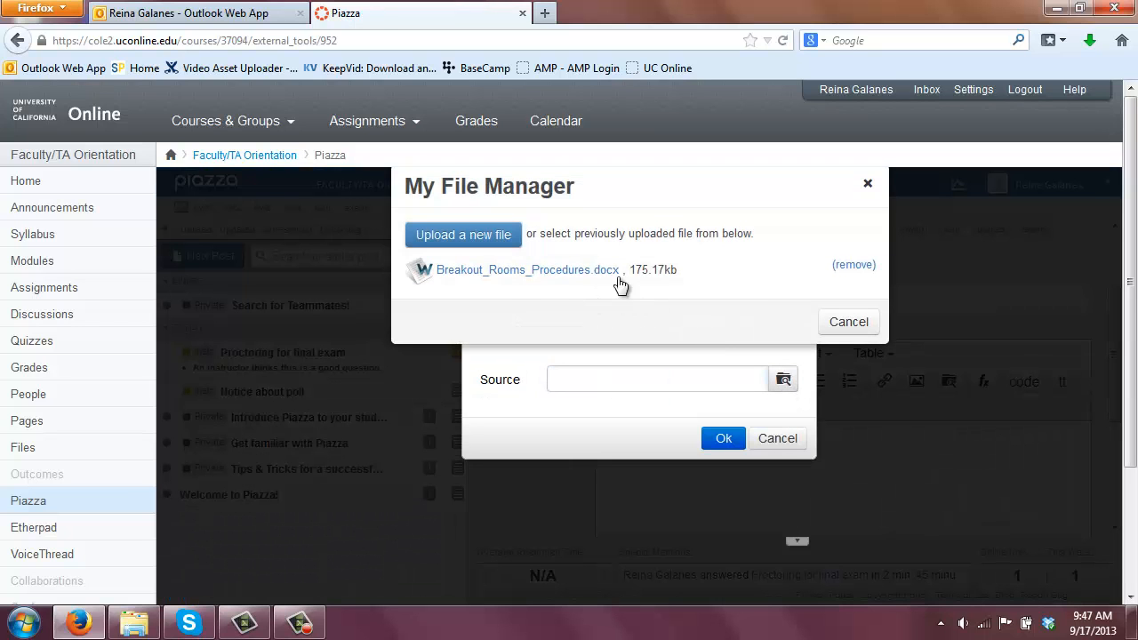
pyautogui.click(497, 238)
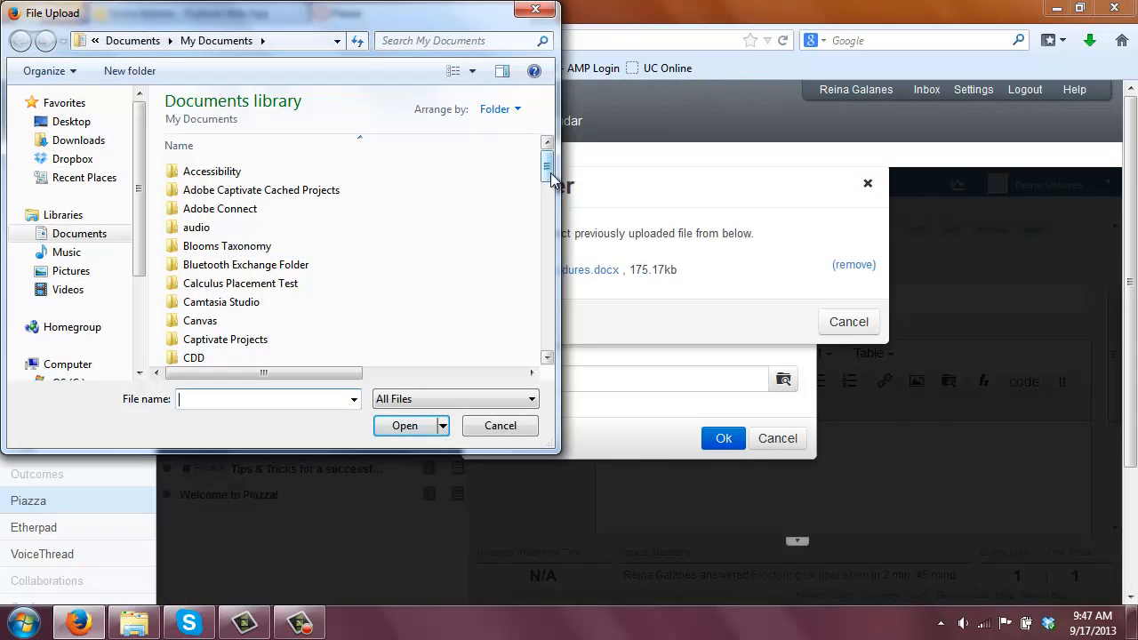
pyautogui.moveTo(551, 180); pyautogui.dragTo(551, 338)
pyautogui.click(300, 356)
pyautogui.click(238, 337)
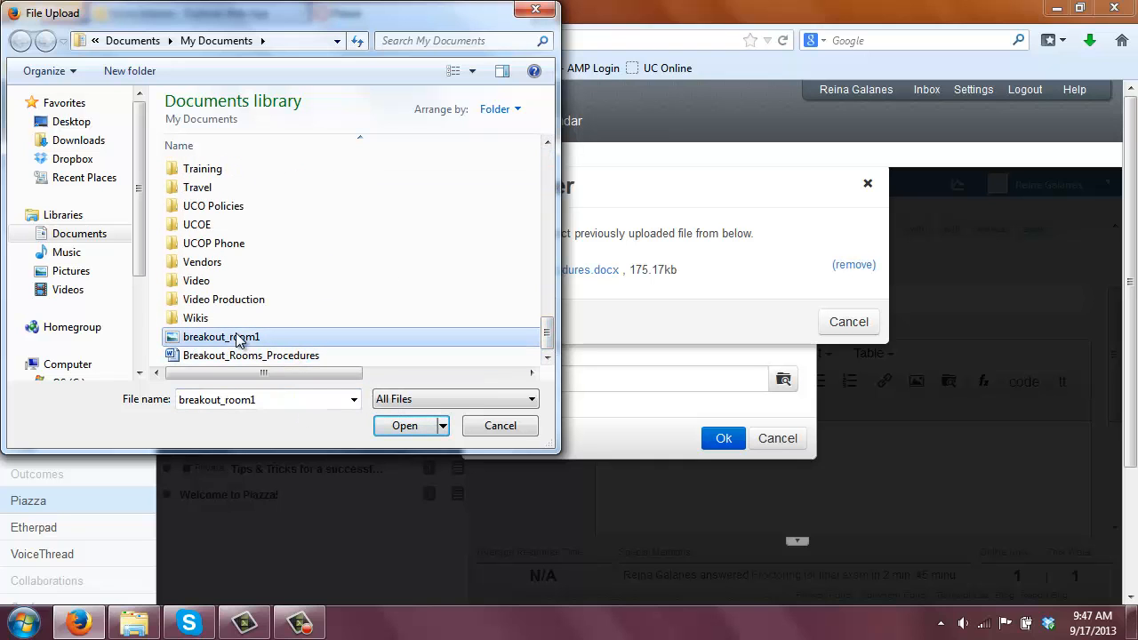
pyautogui.click(387, 426)
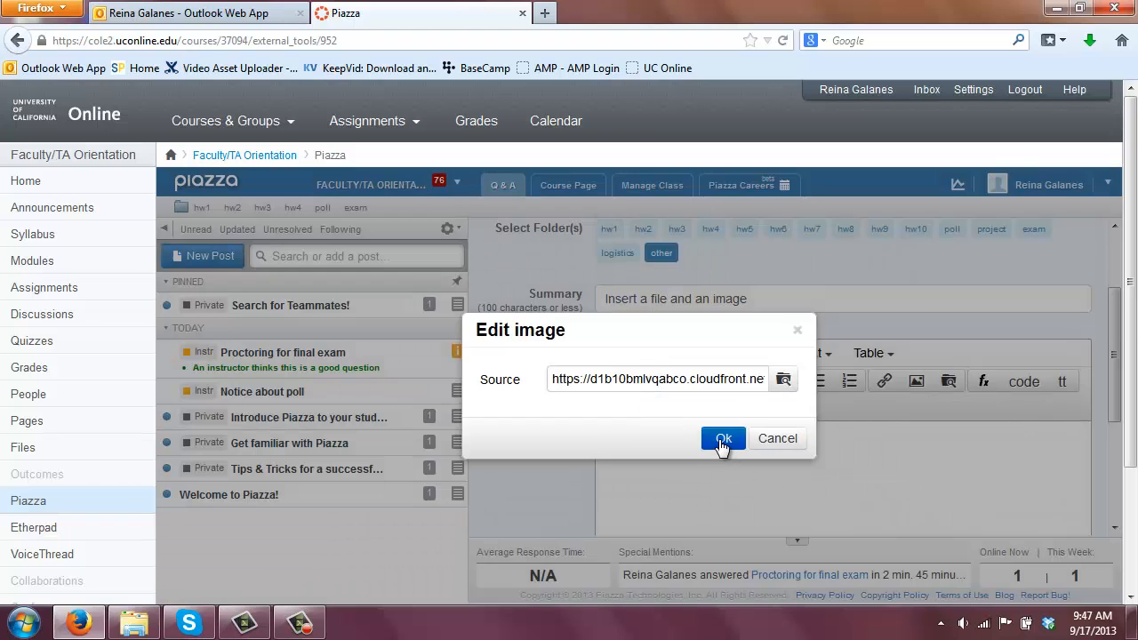
pyautogui.click(722, 439)
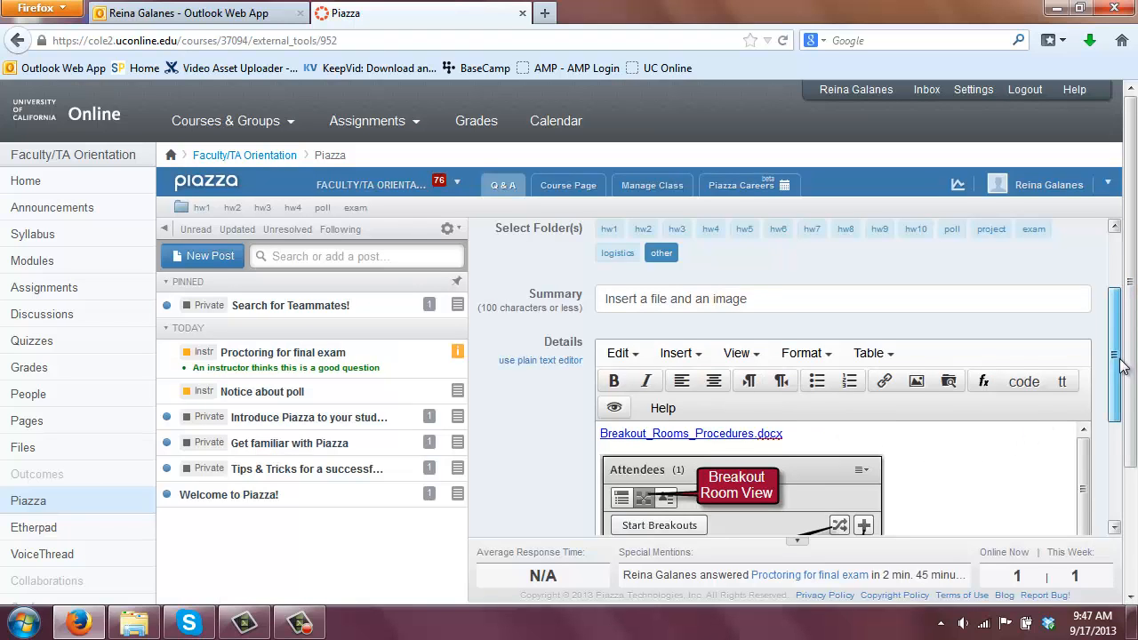
# Post the note containing the file and image to the class
pyautogui.moveTo(1116, 358); pyautogui.dragTo(1129, 416)
pyautogui.moveTo(1085, 378); pyautogui.dragTo(1123, 439)
pyautogui.click(626, 499)
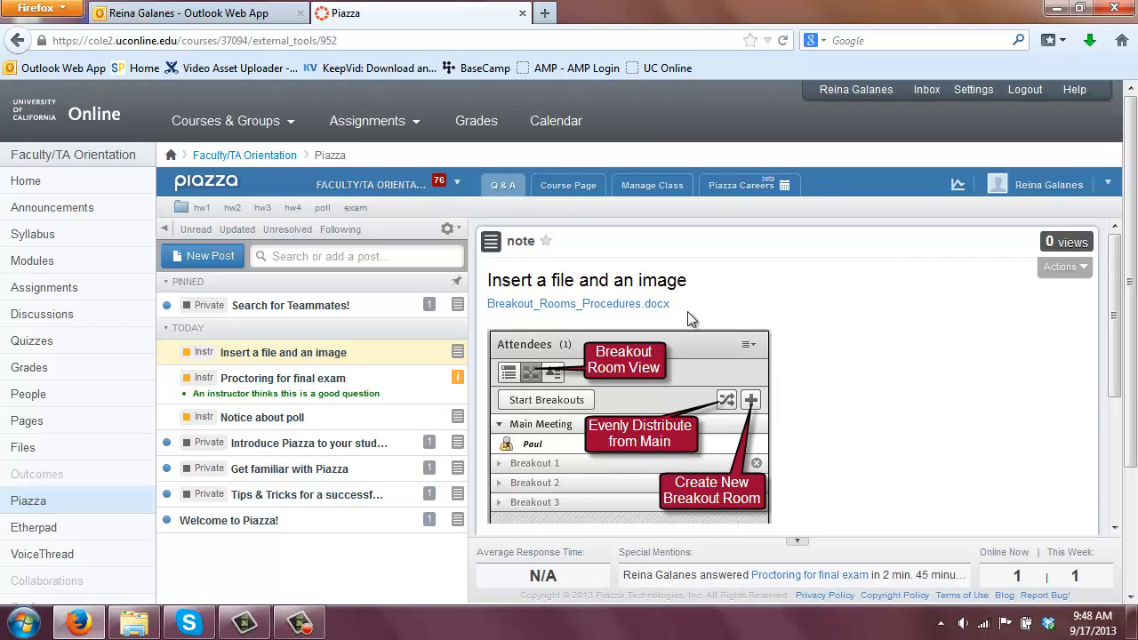
# Start another note to the entire class in the "other" folder with the summary "Inserting a link"
pyautogui.click(229, 266)
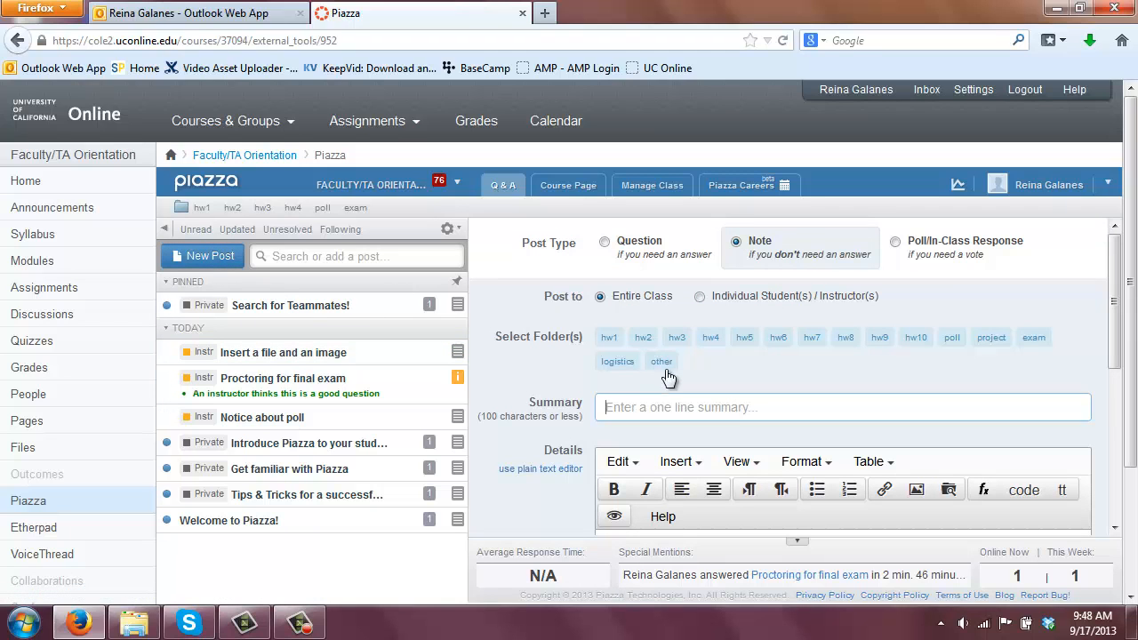
pyautogui.click(662, 362)
pyautogui.write('Inserting a link')
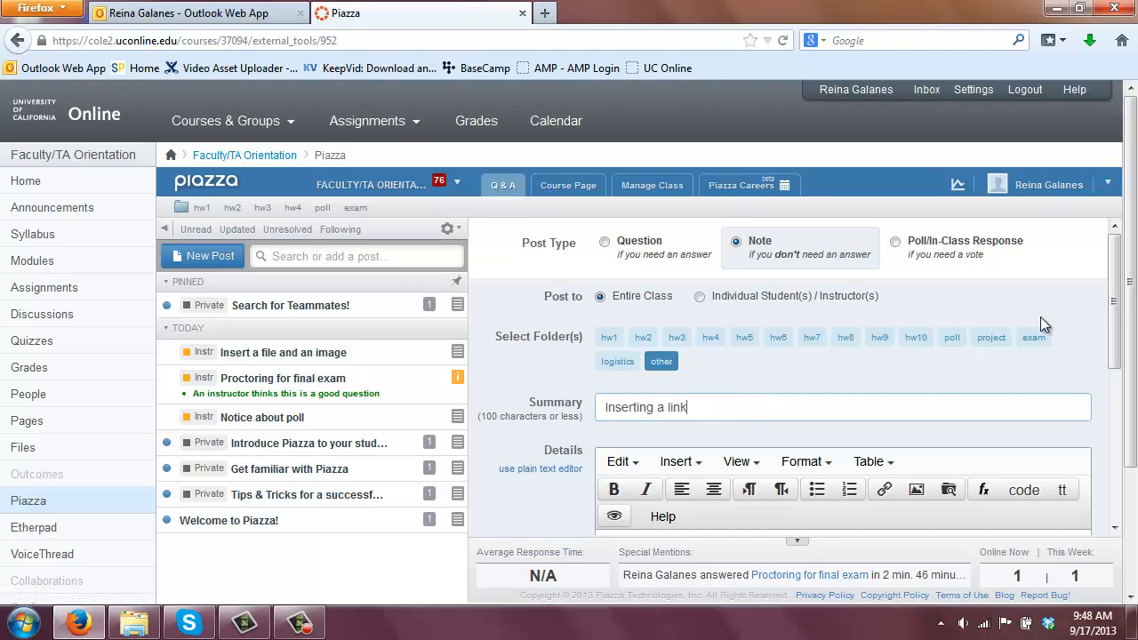
pyautogui.moveTo(1113, 302); pyautogui.dragTo(1084, 382)
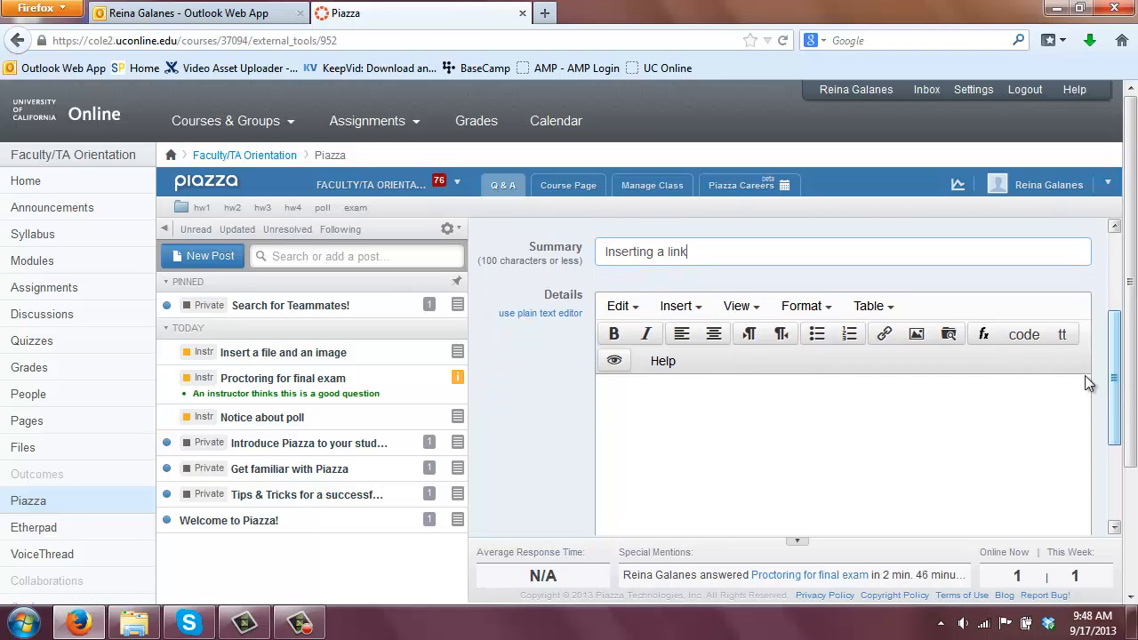
pyautogui.click(700, 311)
pyautogui.click(713, 415)
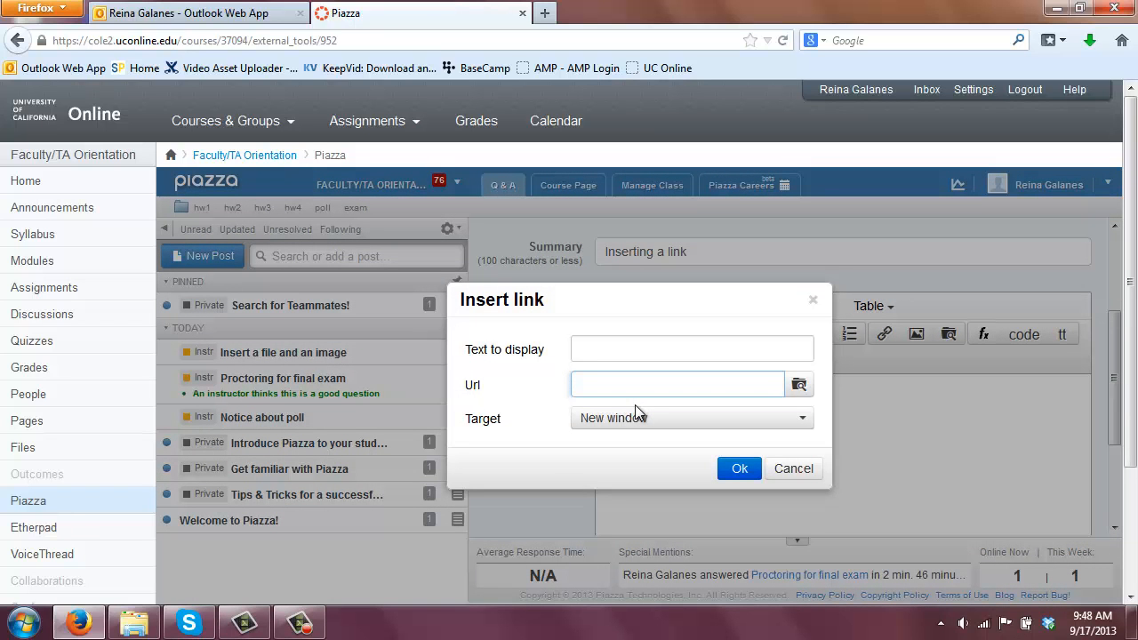
pyautogui.write('www.google.com')
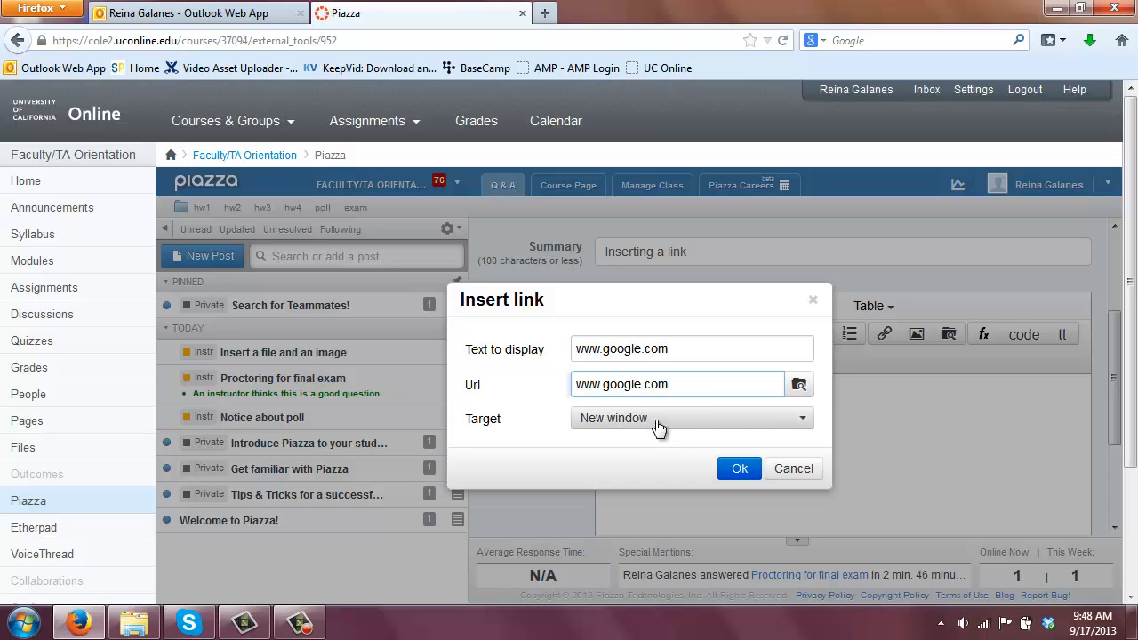
pyautogui.moveTo(687, 353); pyautogui.dragTo(573, 345)
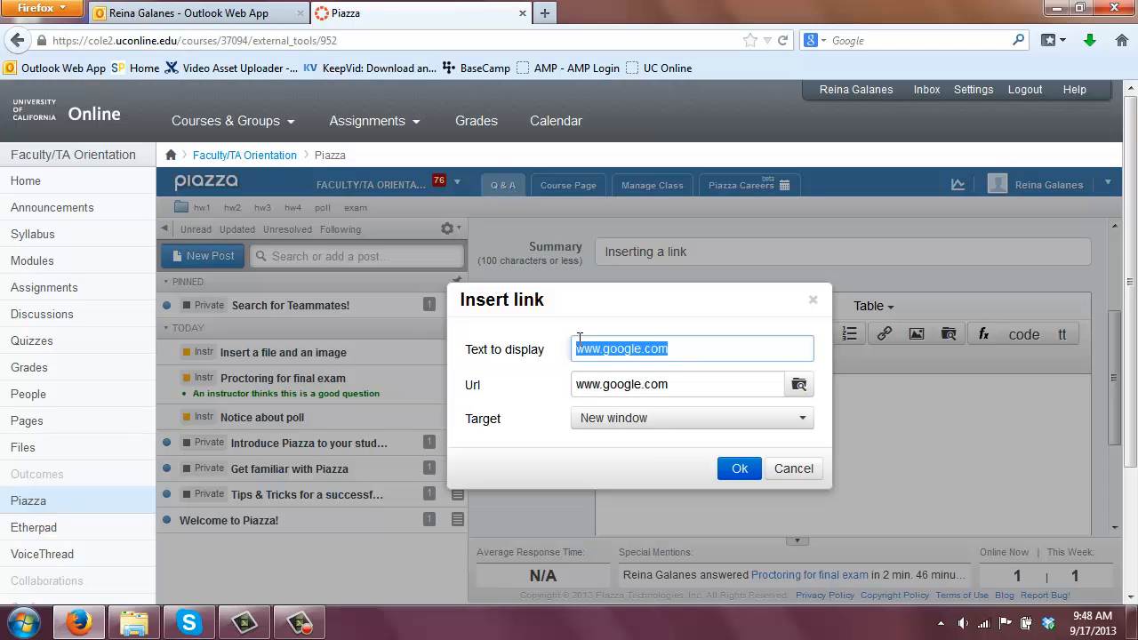
pyautogui.write('Google')
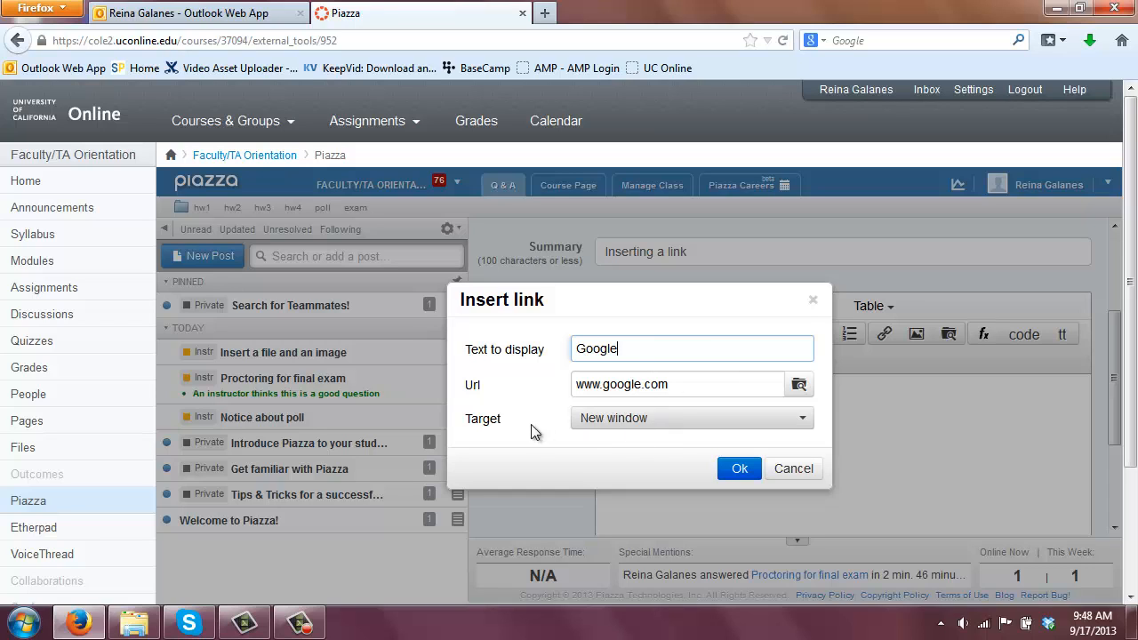
pyautogui.click(803, 424)
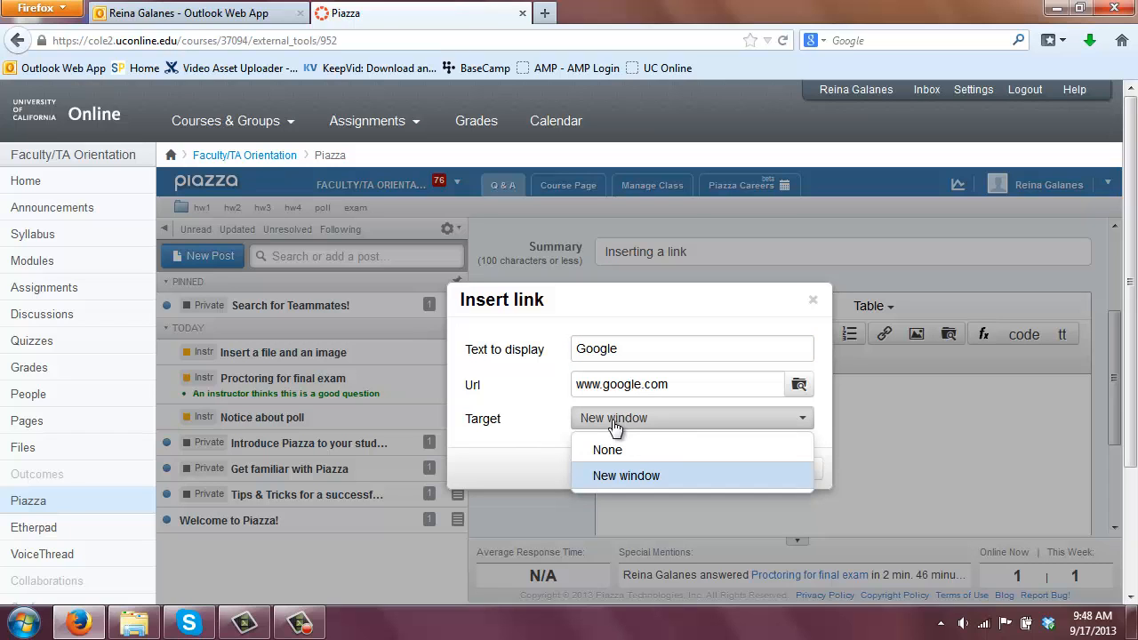
pyautogui.click(525, 443)
pyautogui.click(727, 471)
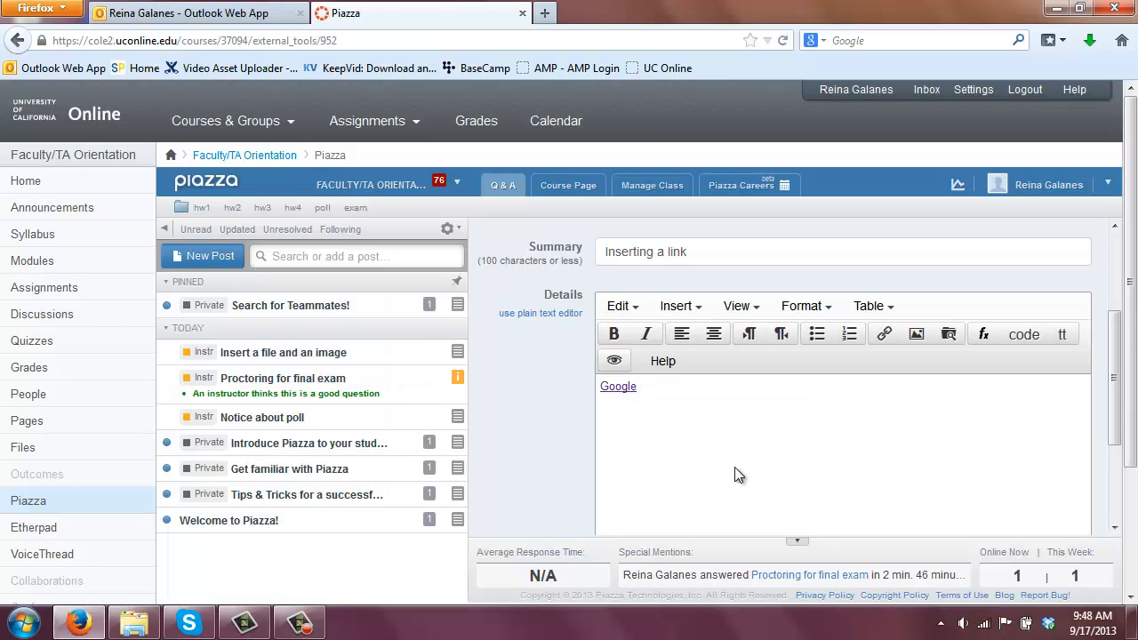
pyautogui.scroll(-3, 1106, 368)
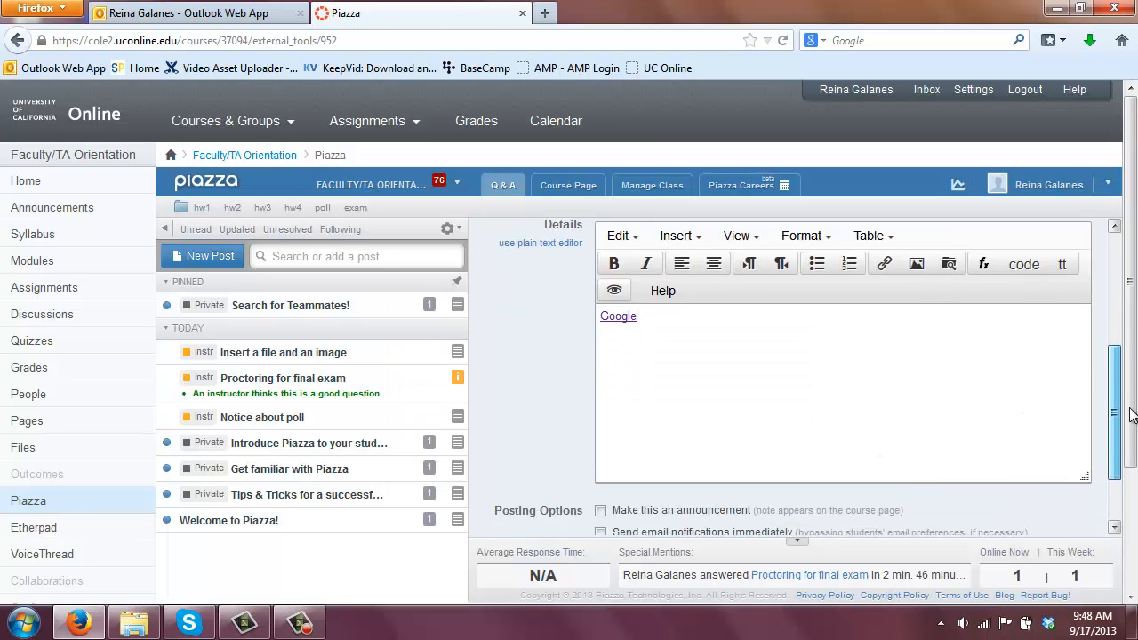
pyautogui.click(656, 495)
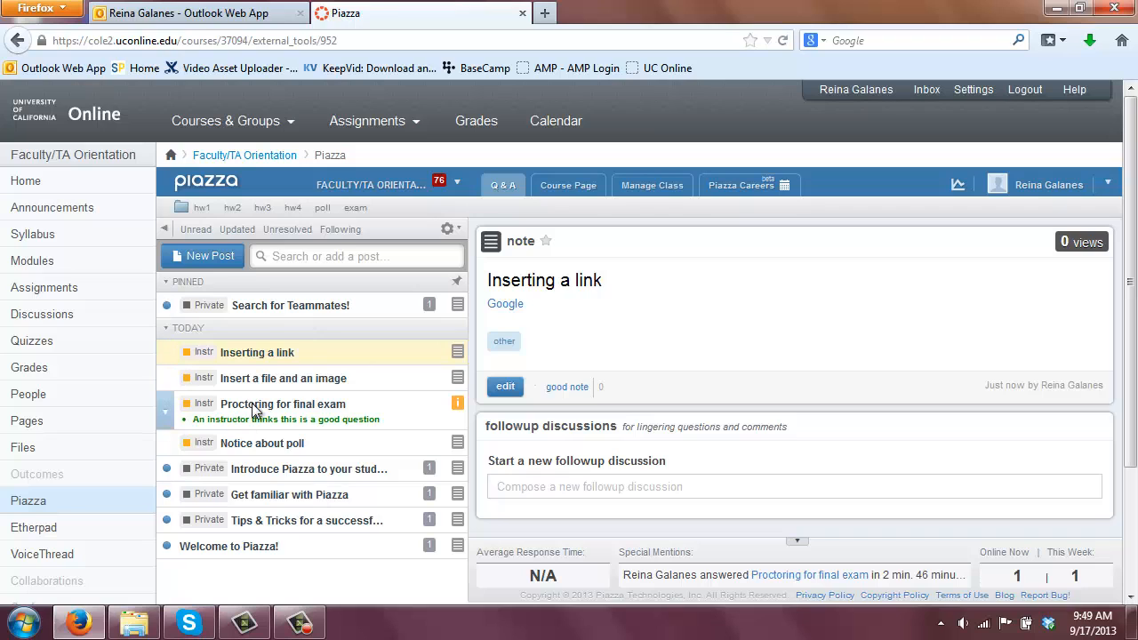
# Examine the post options and @ reference numbers of the Inserting a link, Insert a file and an image, and Proctoring for final exam posts
pyautogui.click(164, 349)
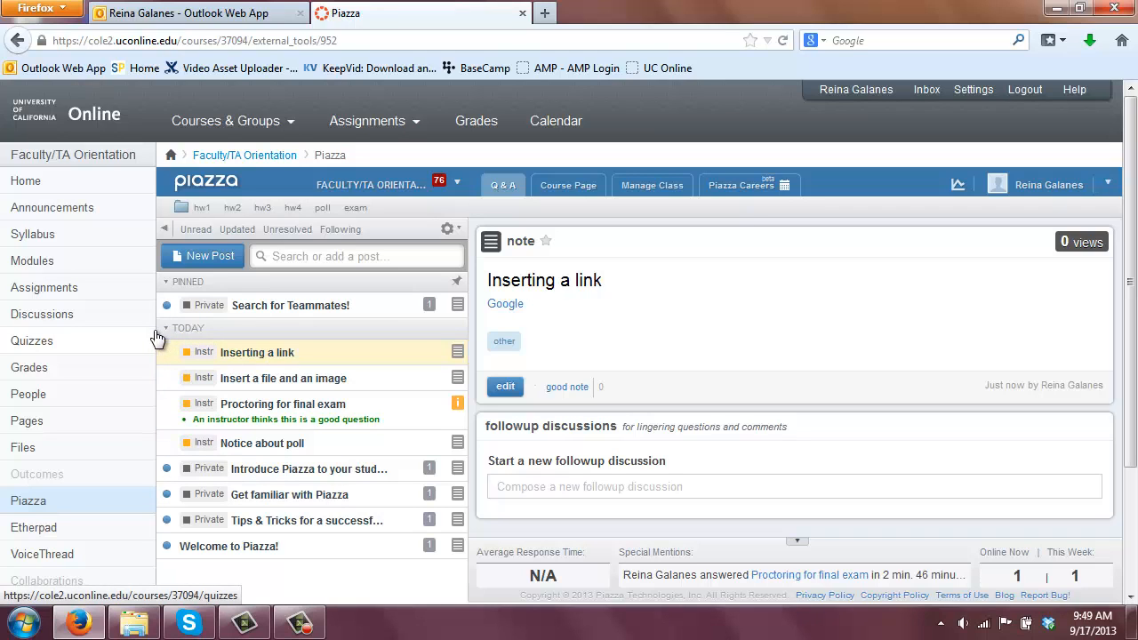
pyautogui.click(167, 351)
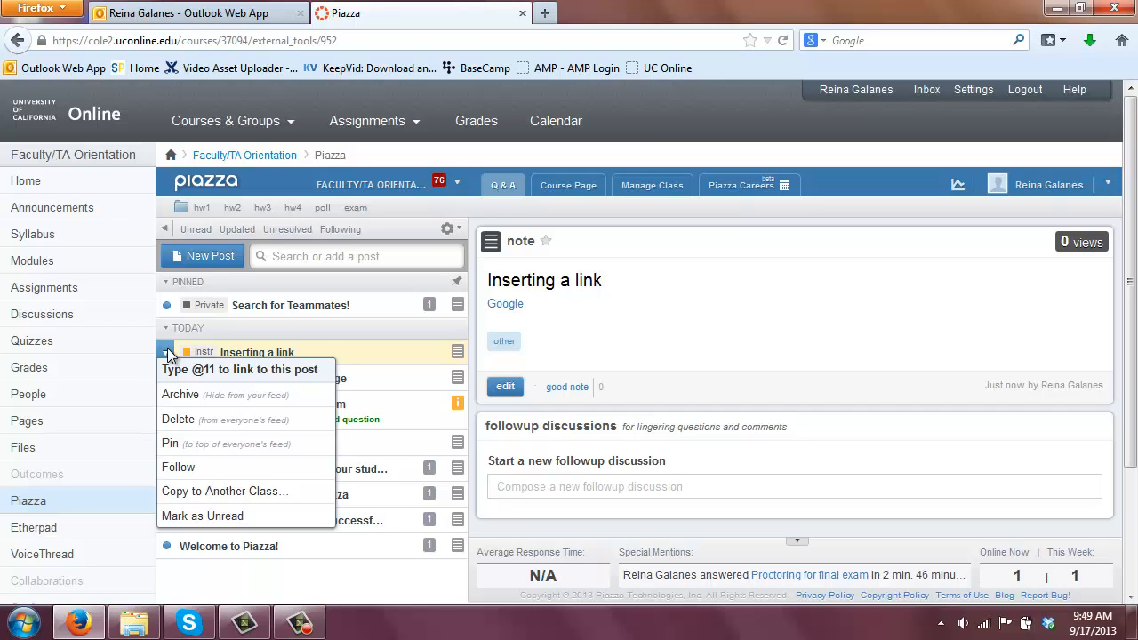
pyautogui.click(165, 377)
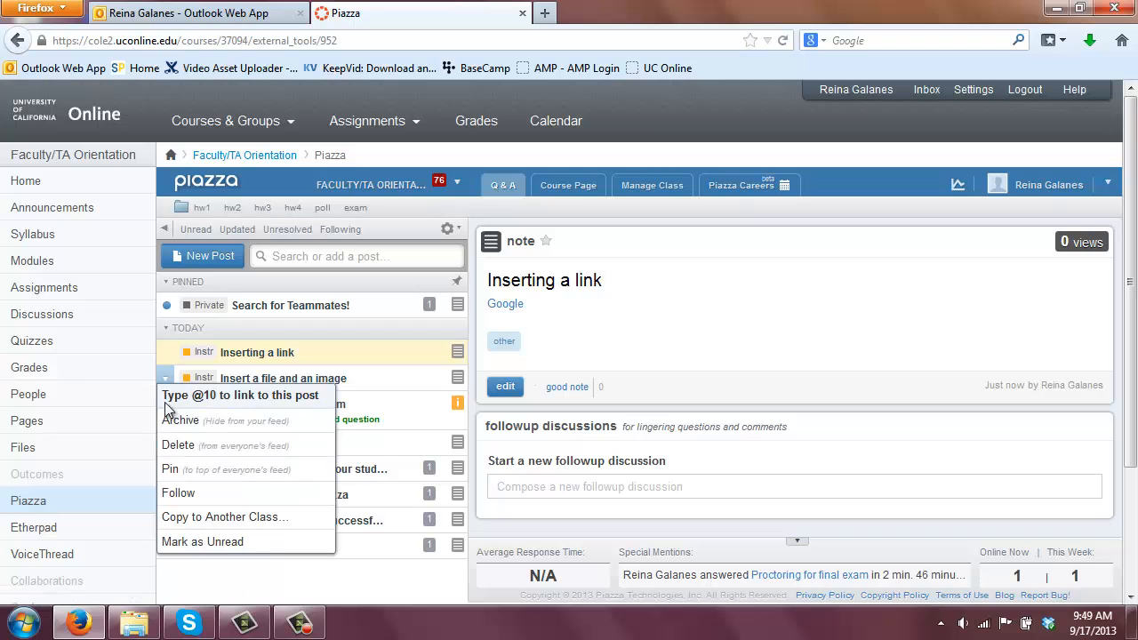
pyautogui.click(167, 405)
pyautogui.click(168, 442)
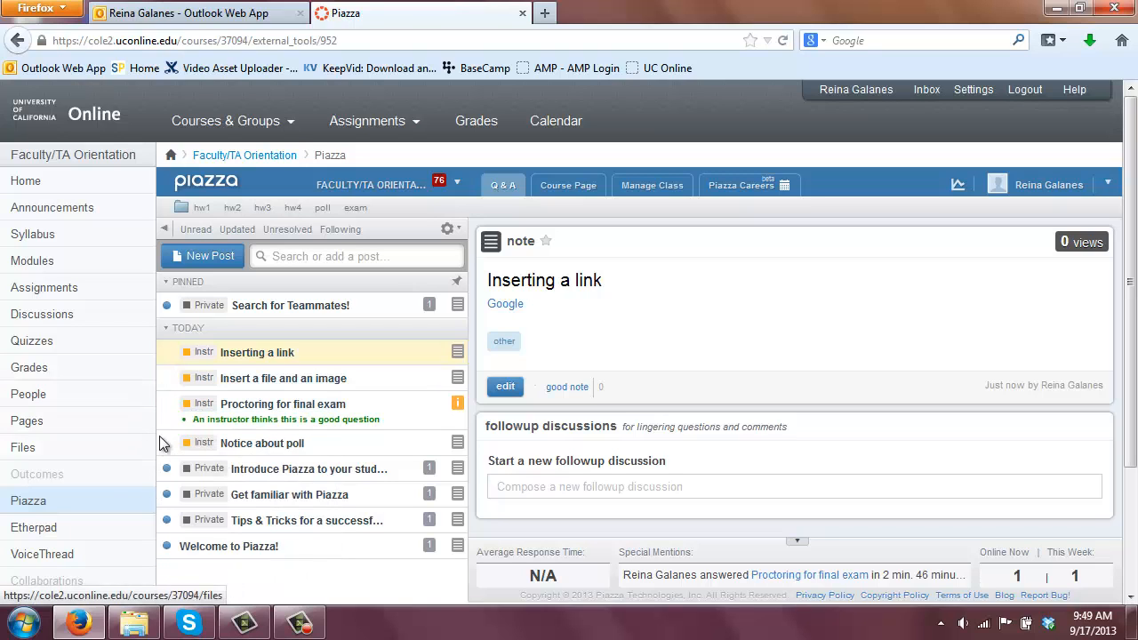
pyautogui.click(168, 423)
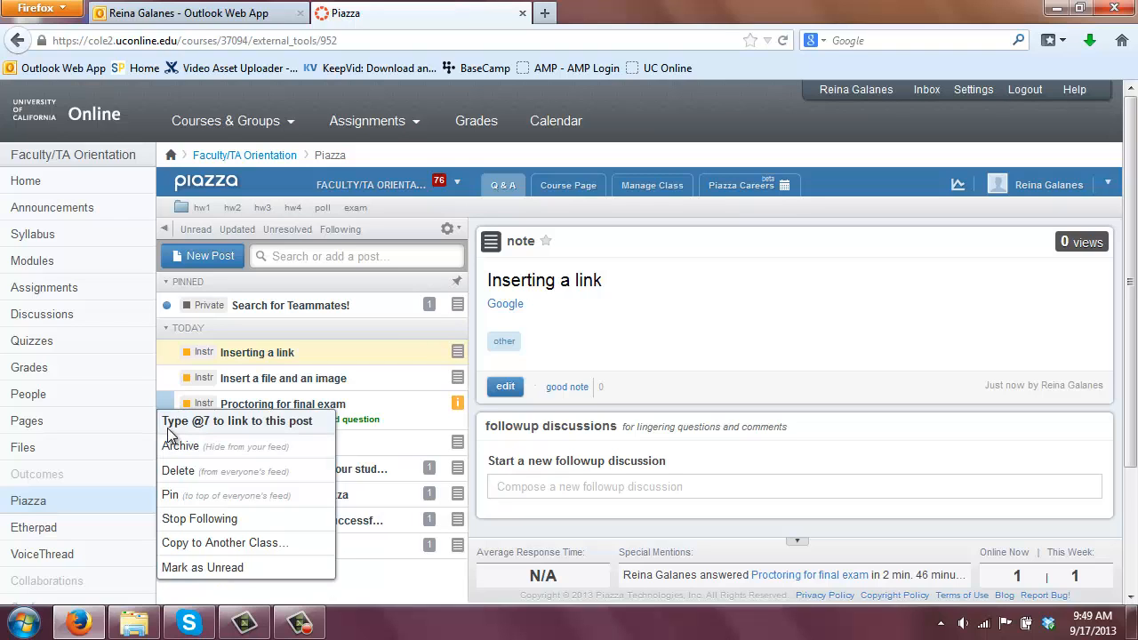
pyautogui.click(165, 402)
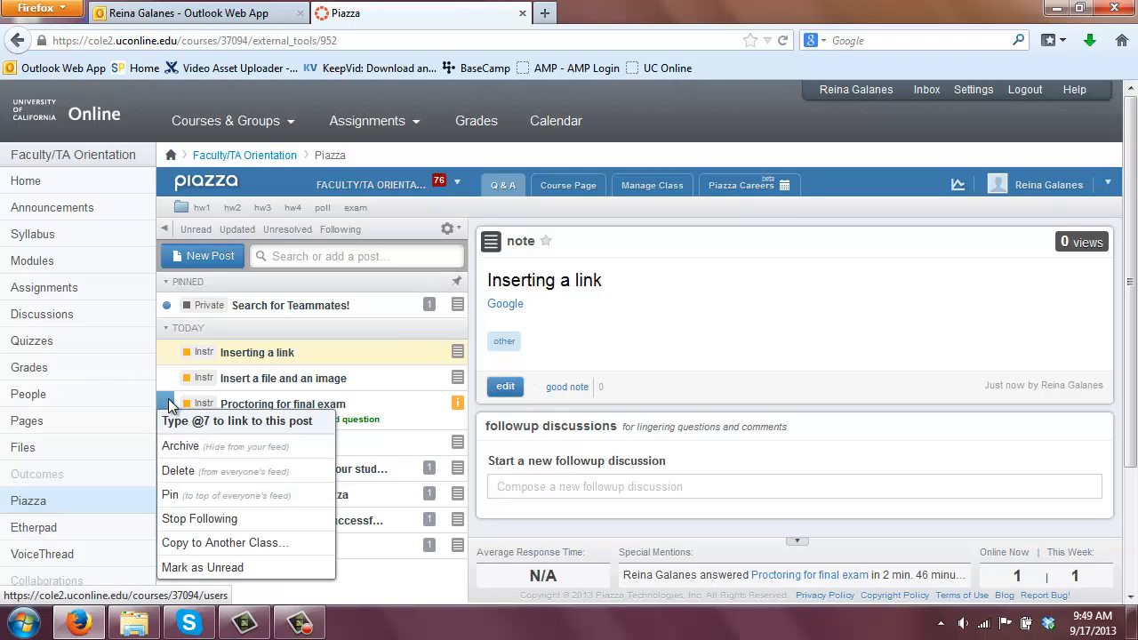
# Start a new note to the entire class in the "other" folder with the summary "Link to another post"
pyautogui.click(168, 381)
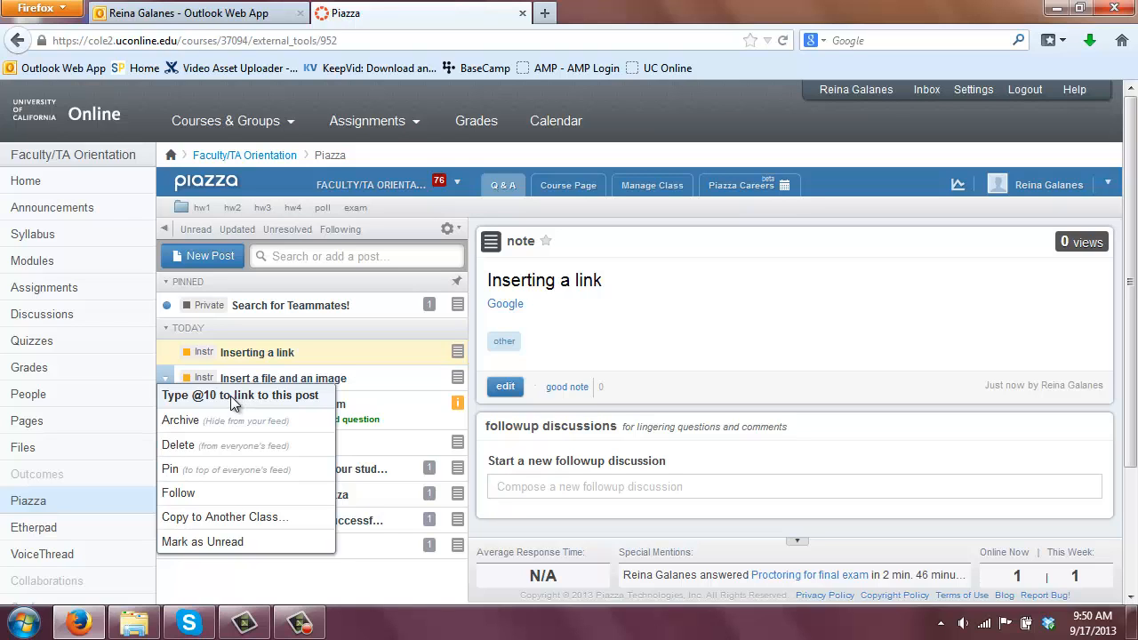
pyautogui.click(204, 258)
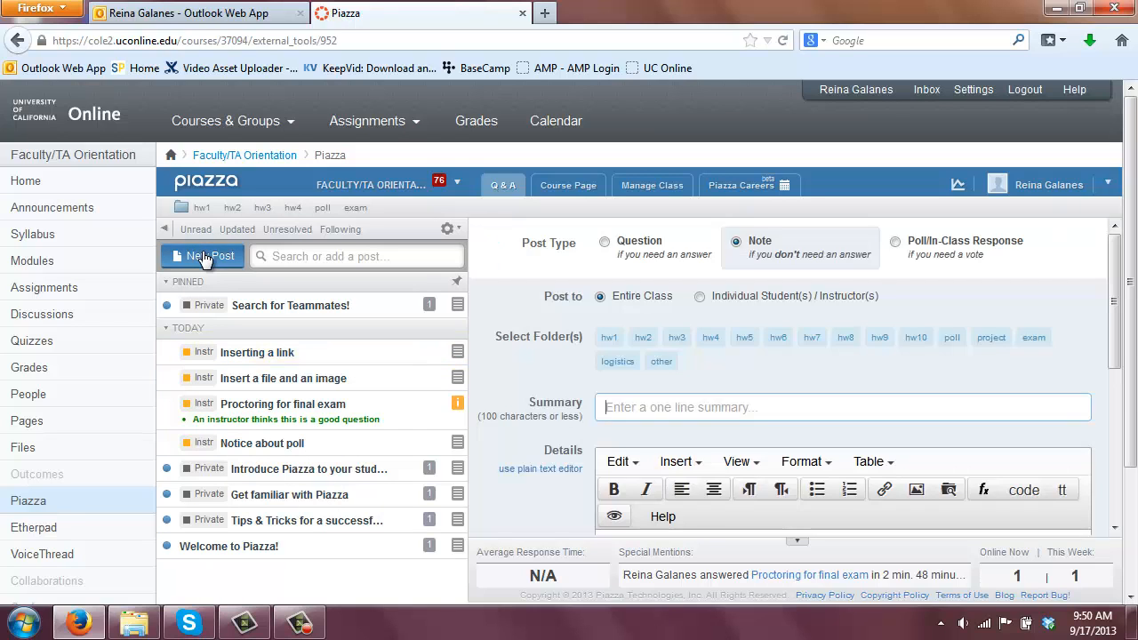
pyautogui.click(660, 363)
pyautogui.write('Link ')
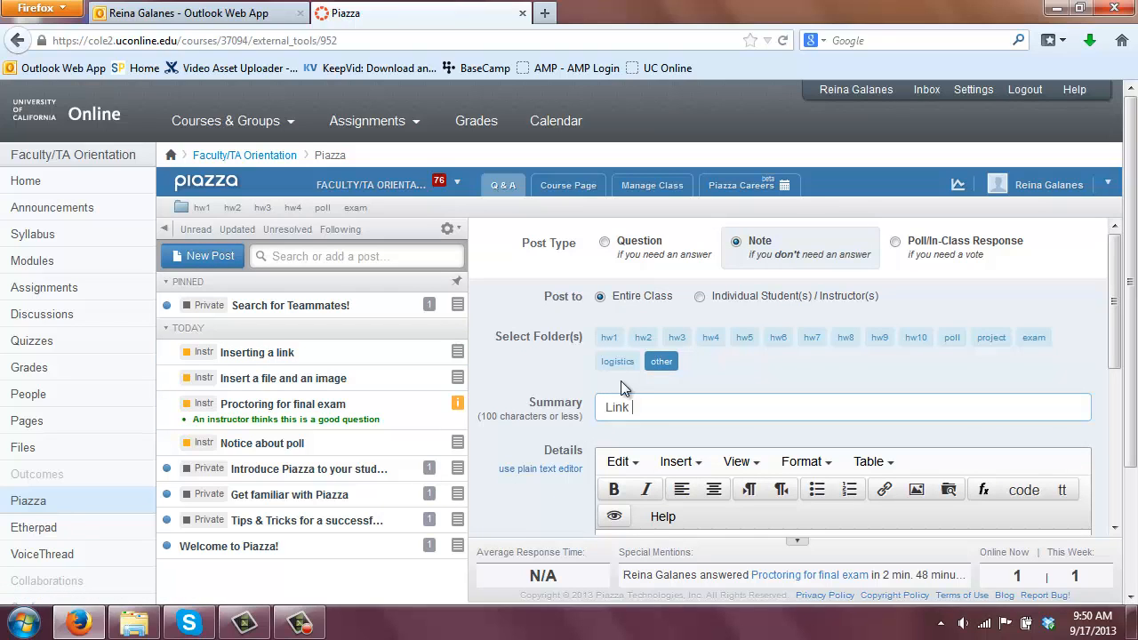
pyautogui.write('to another post')
pyautogui.click(845, 337)
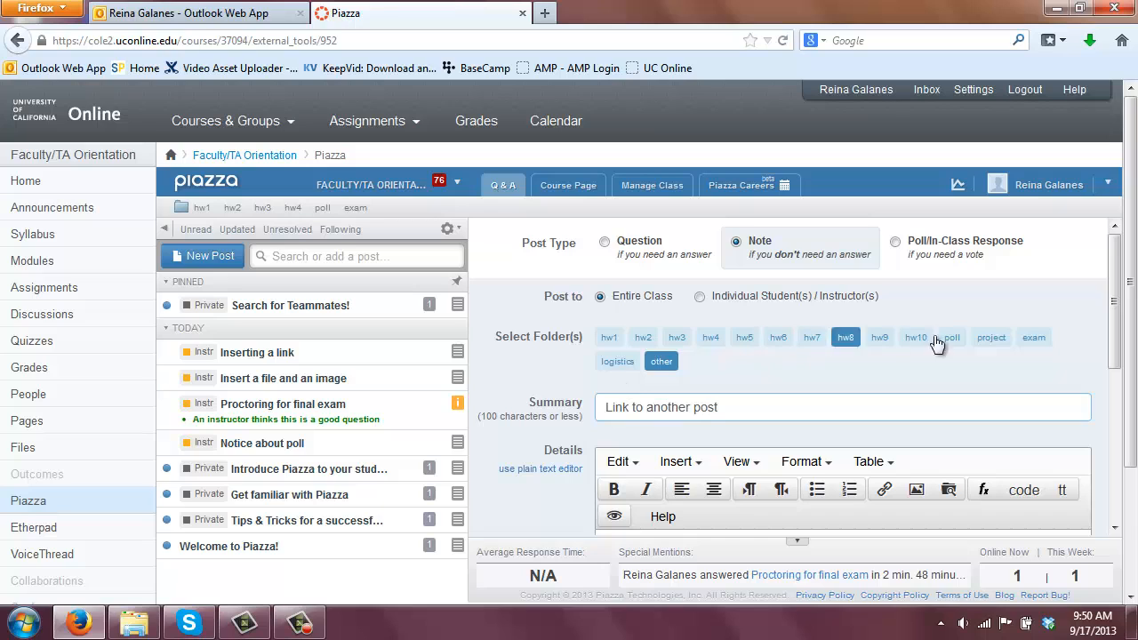
pyautogui.moveTo(1114, 313); pyautogui.dragTo(1114, 406)
pyautogui.click(628, 365)
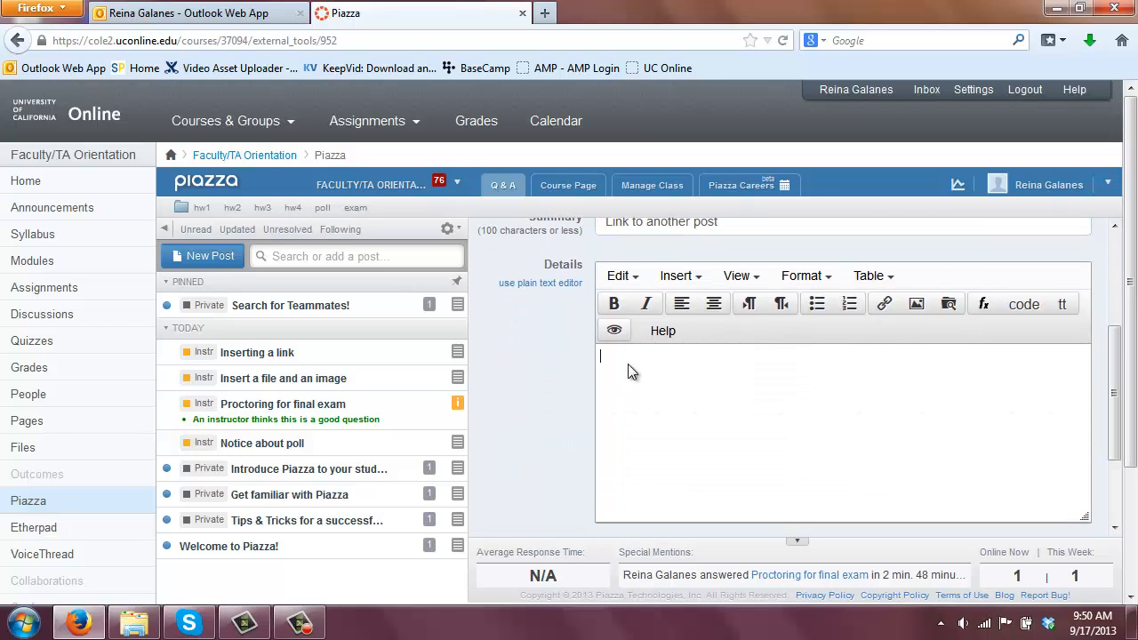
pyautogui.write('Here is how to link to another post.')
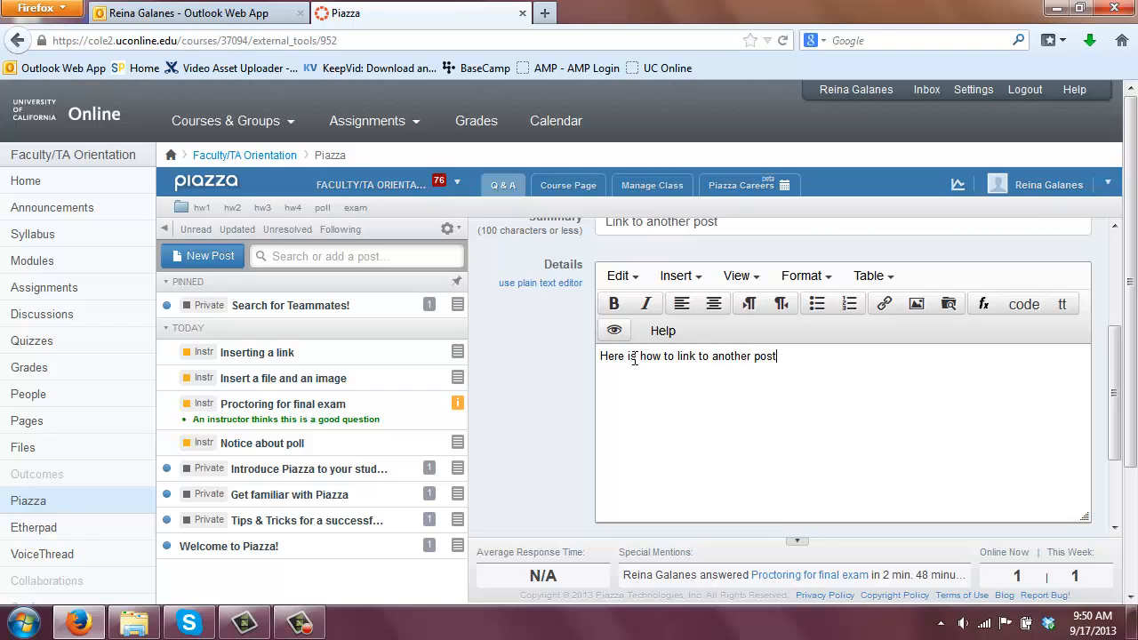
pyautogui.press('Return')
pyautogui.write('@10')
pyautogui.scroll(-3, 634, 358)
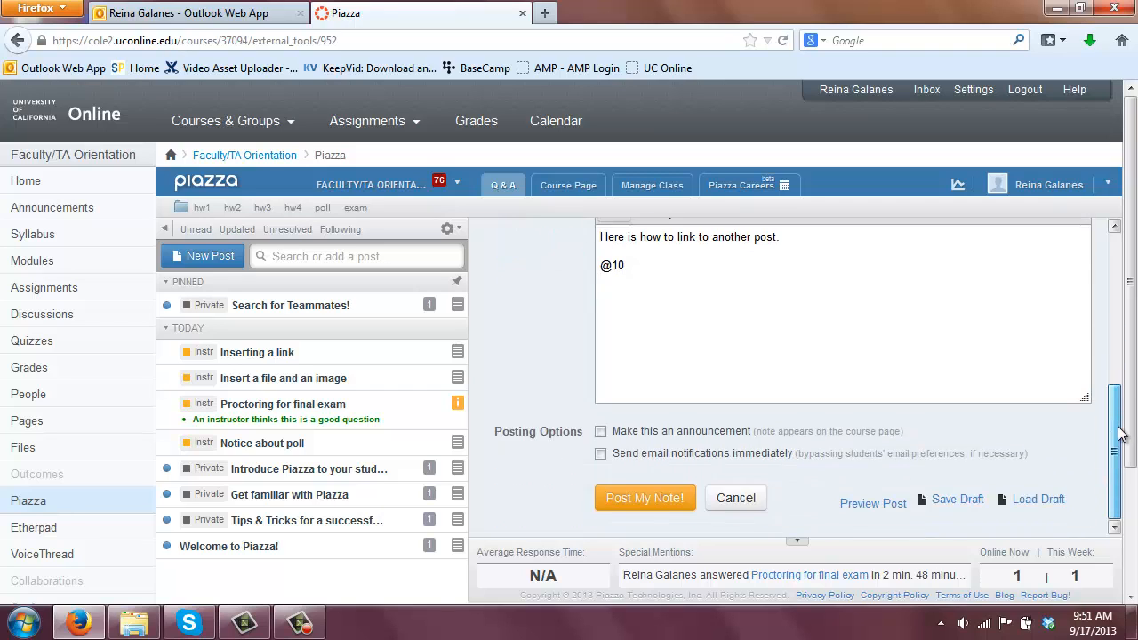
pyautogui.click(638, 499)
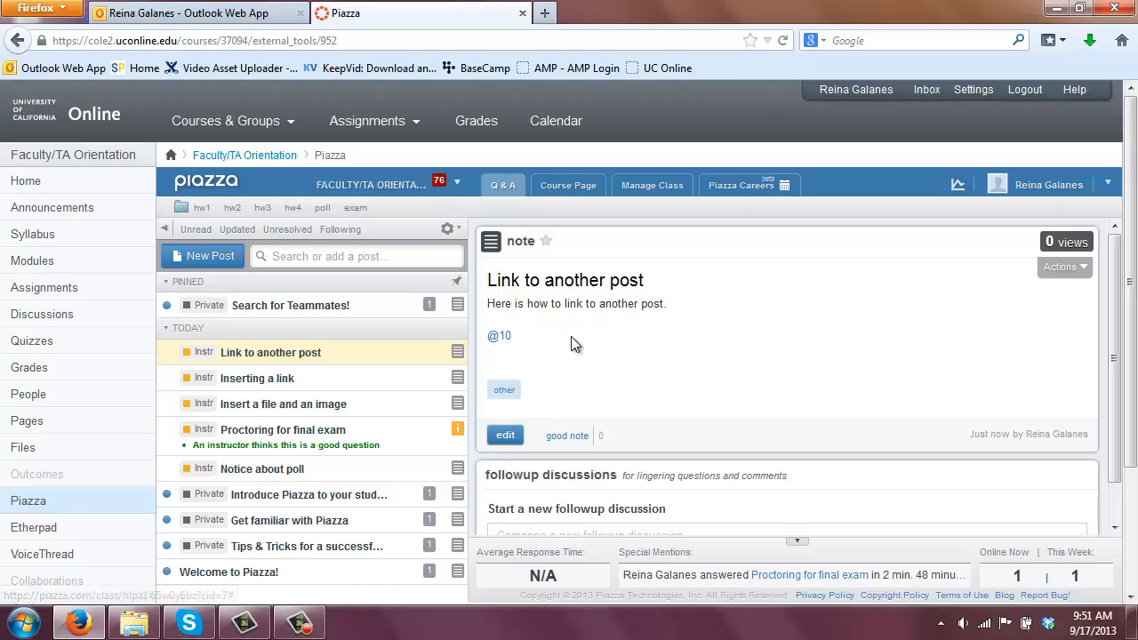
pyautogui.click(500, 337)
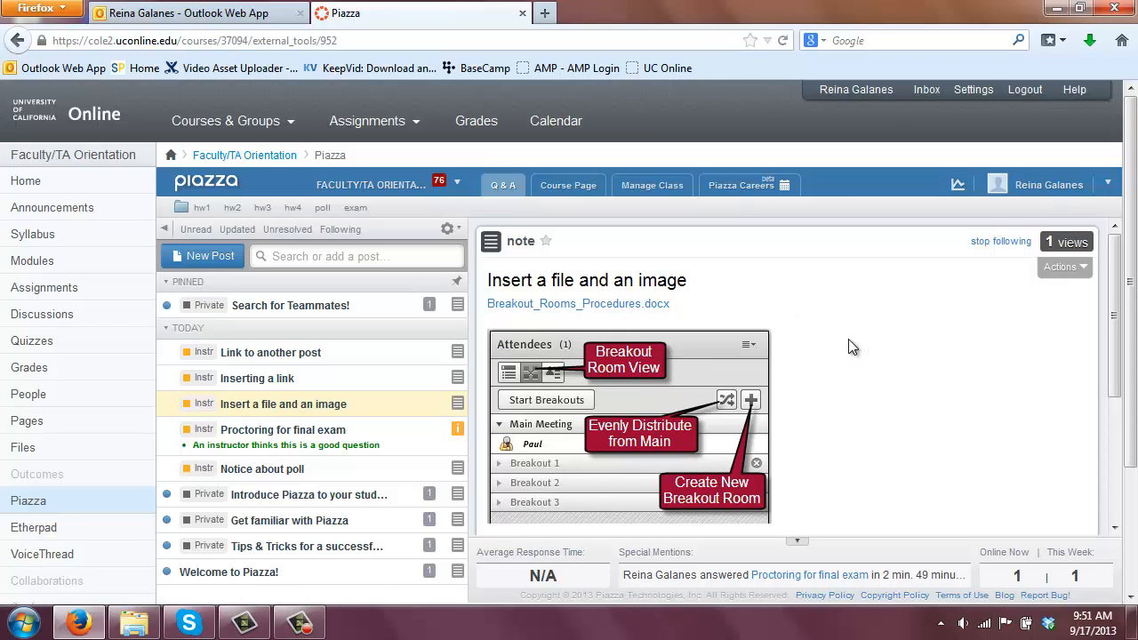
# Pin the "Link to another post" note to the top of everyone's feed
pyautogui.click(167, 352)
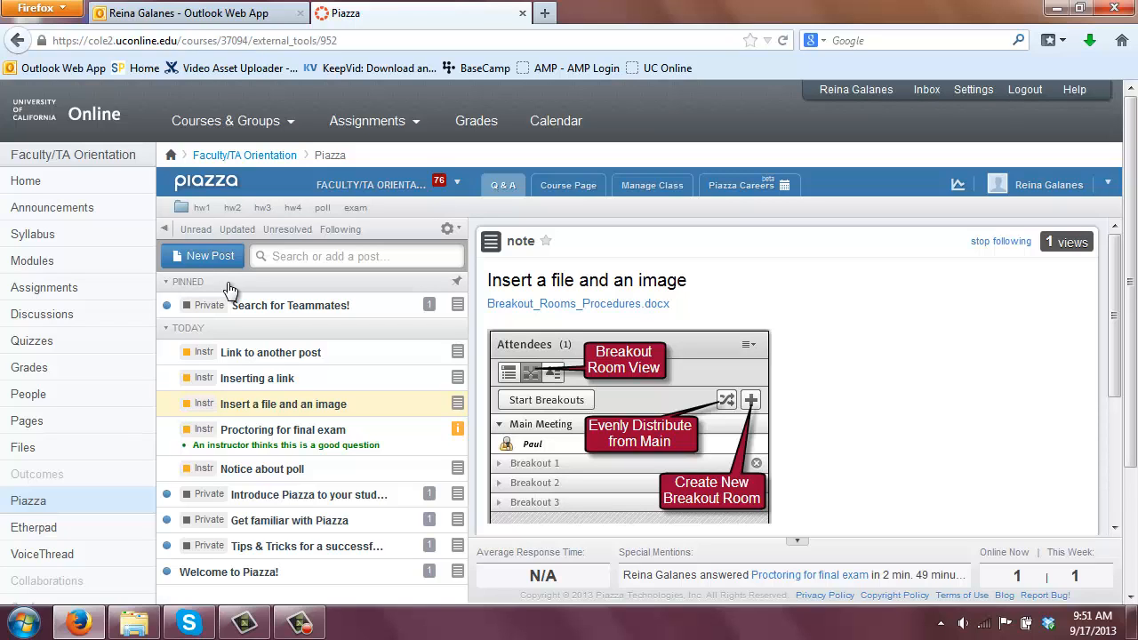
pyautogui.click(166, 307)
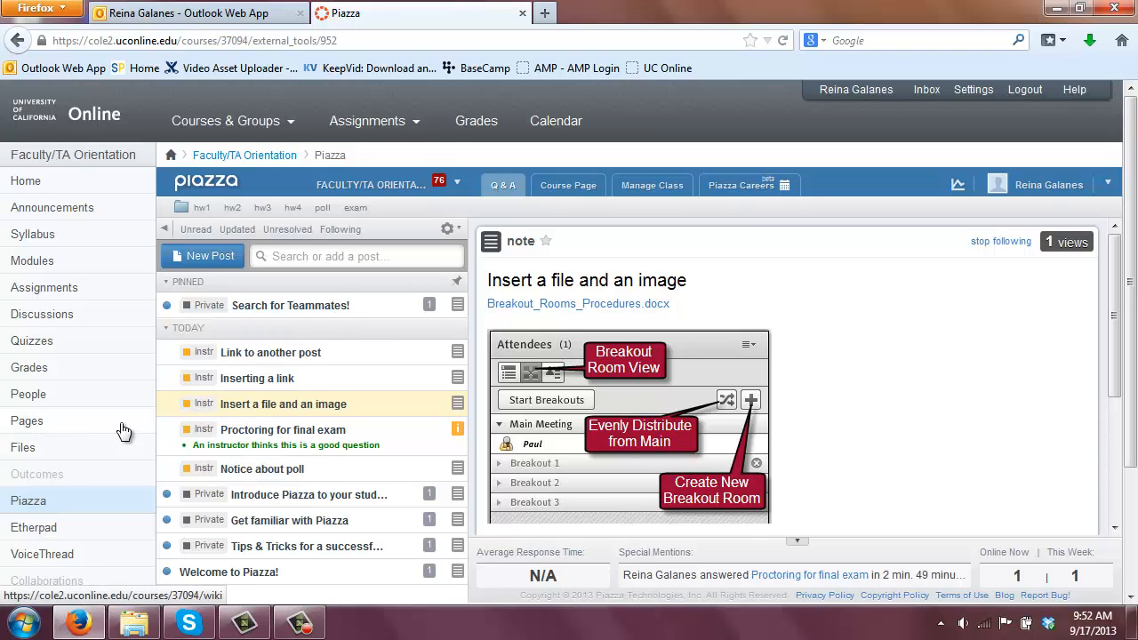
pyautogui.click(167, 378)
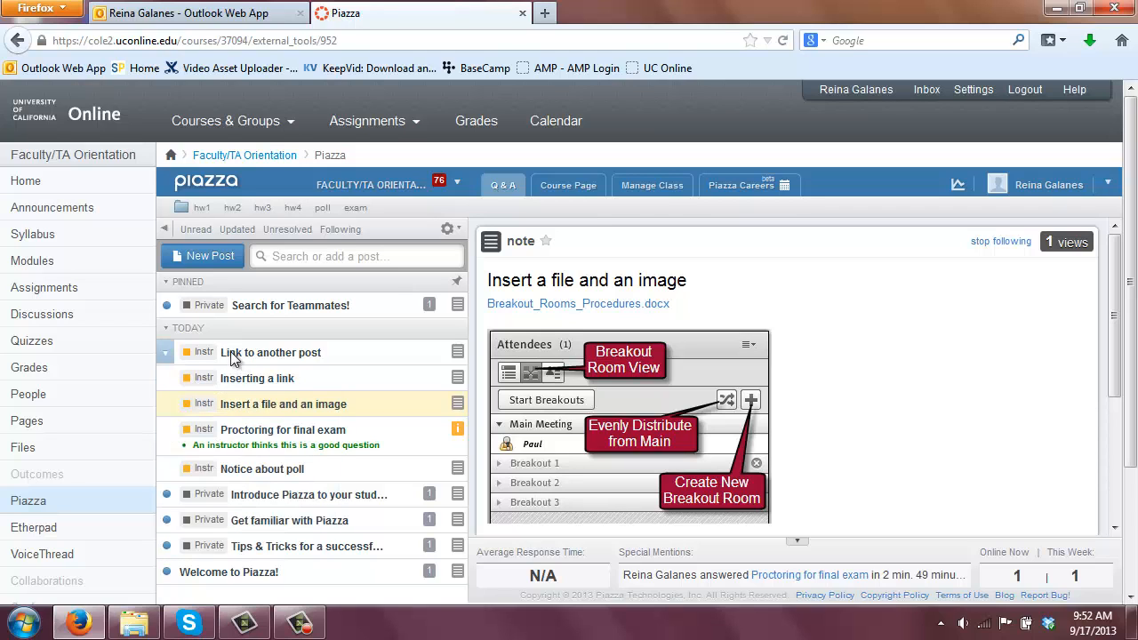
pyautogui.click(167, 353)
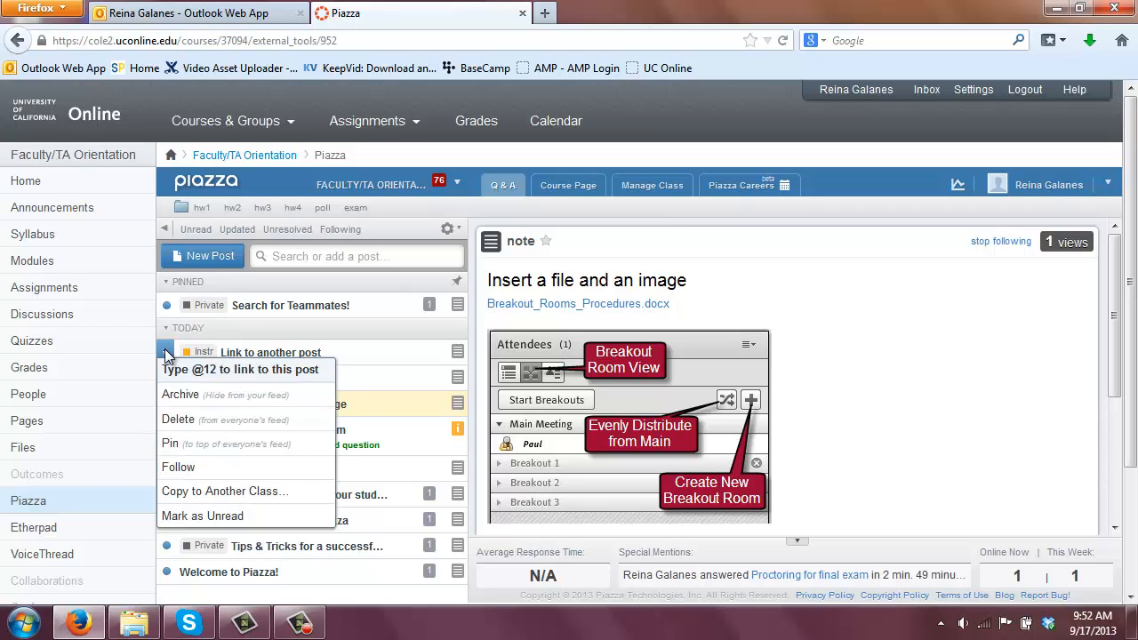
pyautogui.click(169, 443)
pyautogui.click(167, 434)
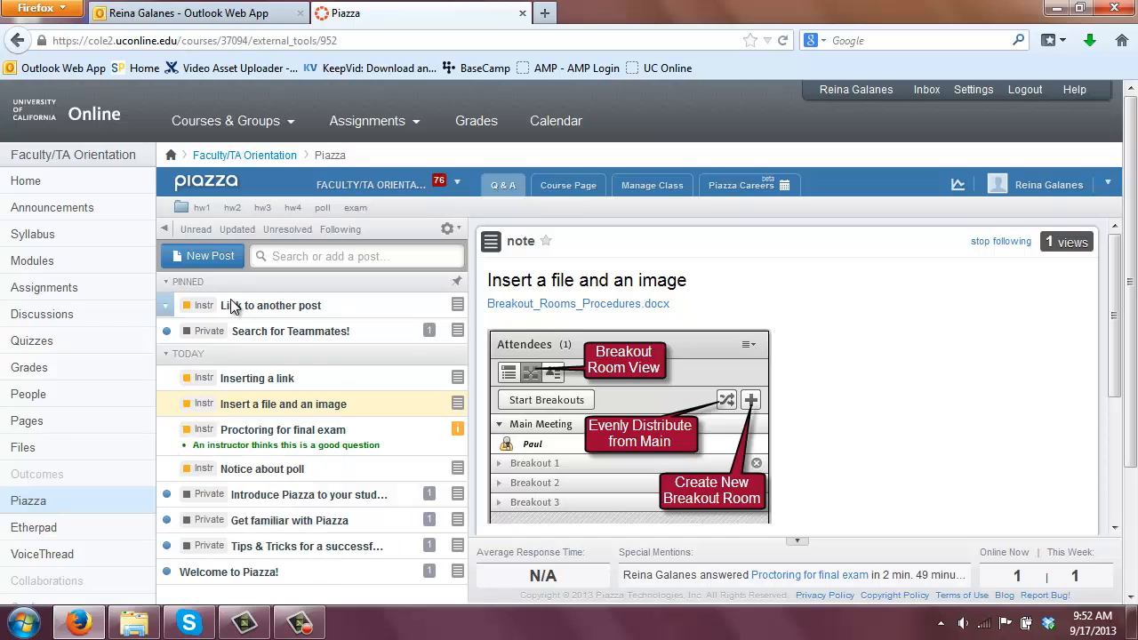
# View the pinned "Search for Teammates!" and "Link to another post" posts, and check the post options of "Search for Teammates!"
pyautogui.click(430, 335)
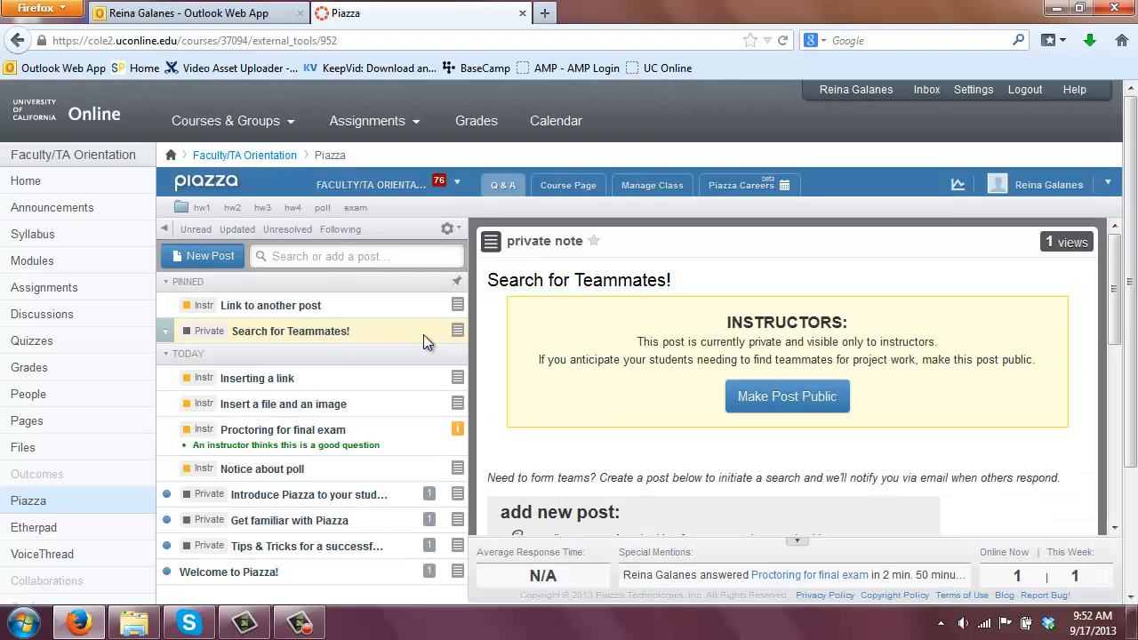
pyautogui.click(355, 304)
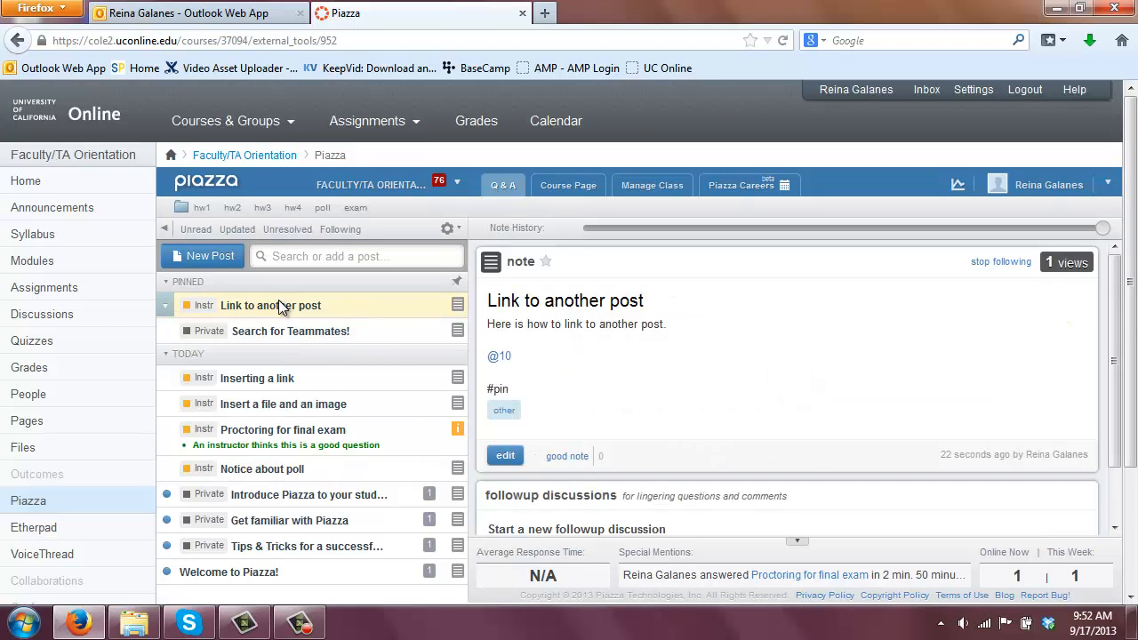
pyautogui.click(165, 332)
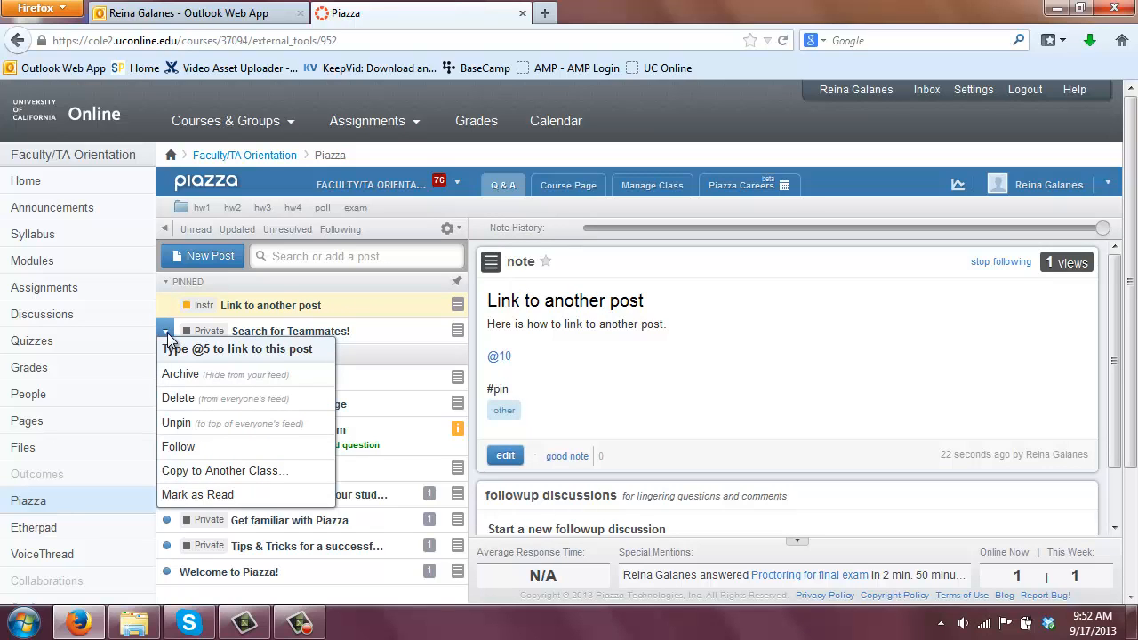
pyautogui.click(167, 334)
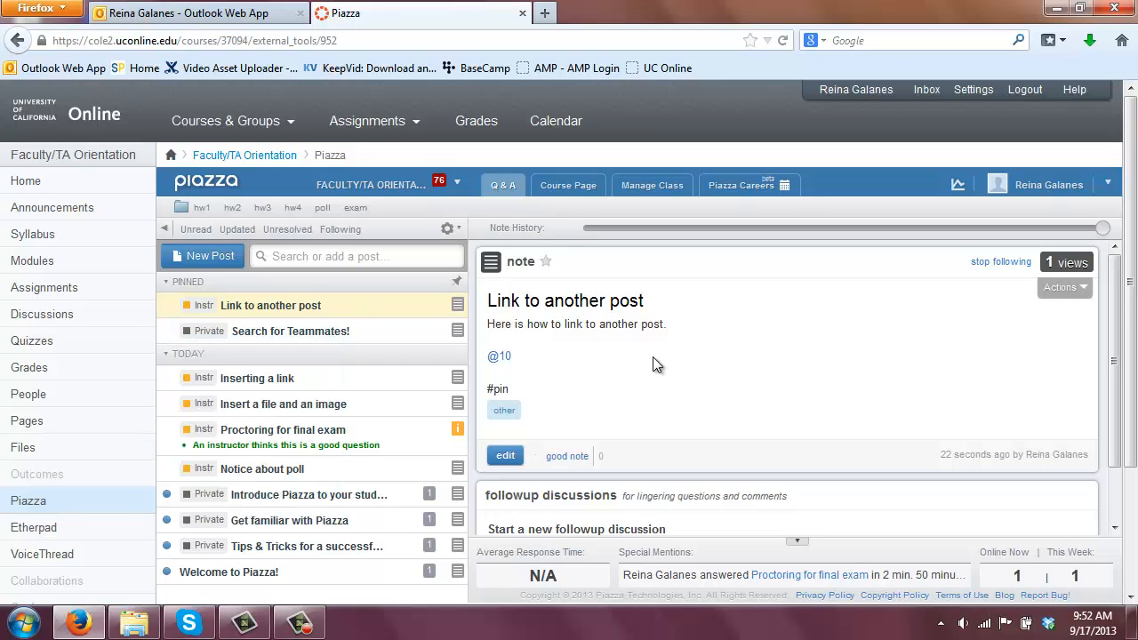